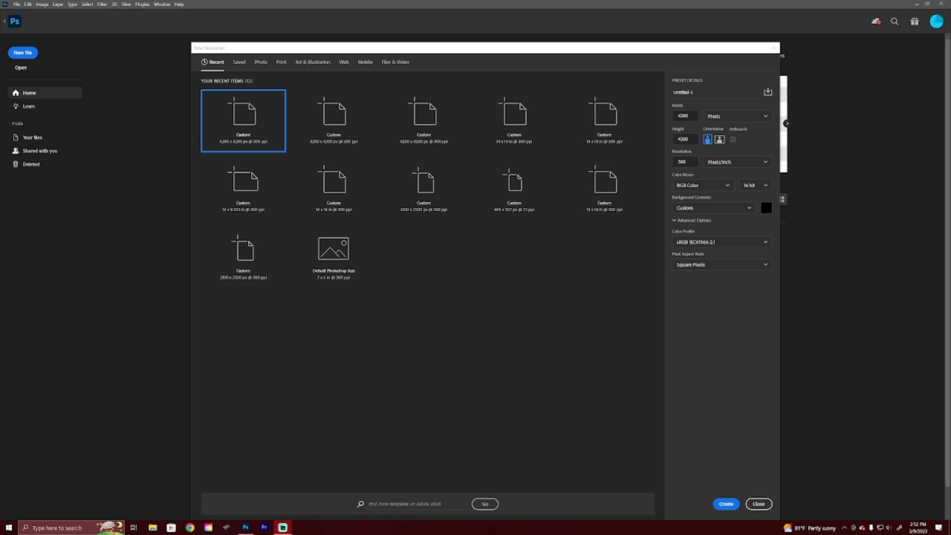
# - Create a 4200 × 4200 px document at 300 pixels/inch in 16-bit RGB with a black background
pyautogui.click(752, 184)
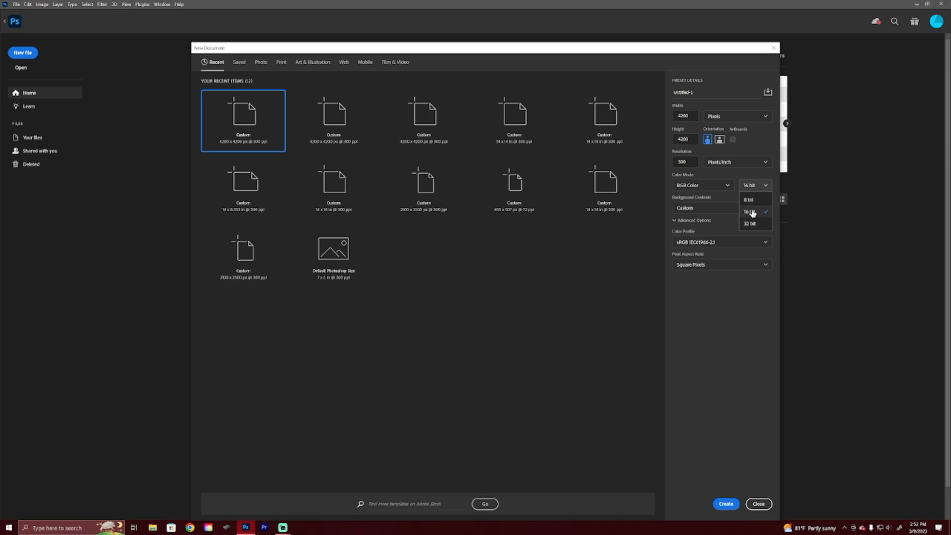
pyautogui.click(751, 212)
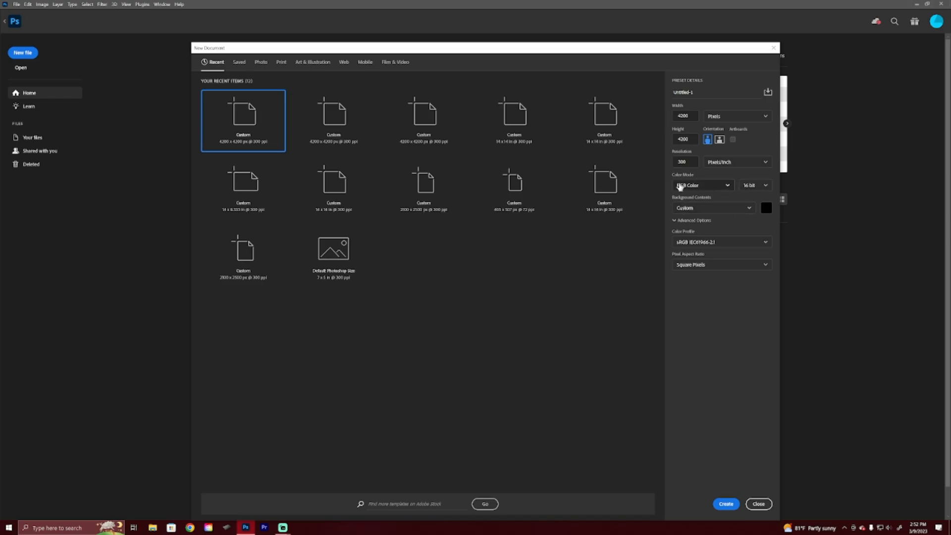
pyautogui.click(727, 503)
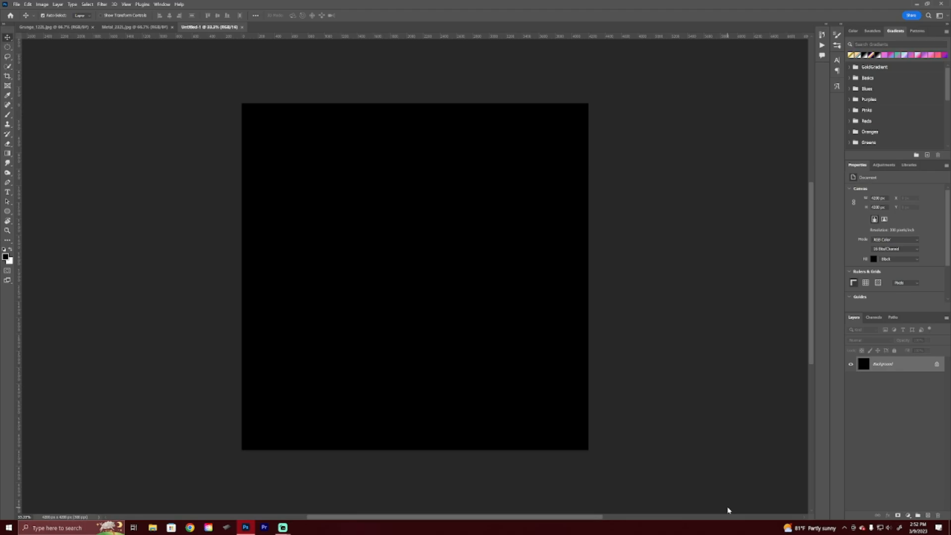
pyautogui.hotkey('ctrl', '0')
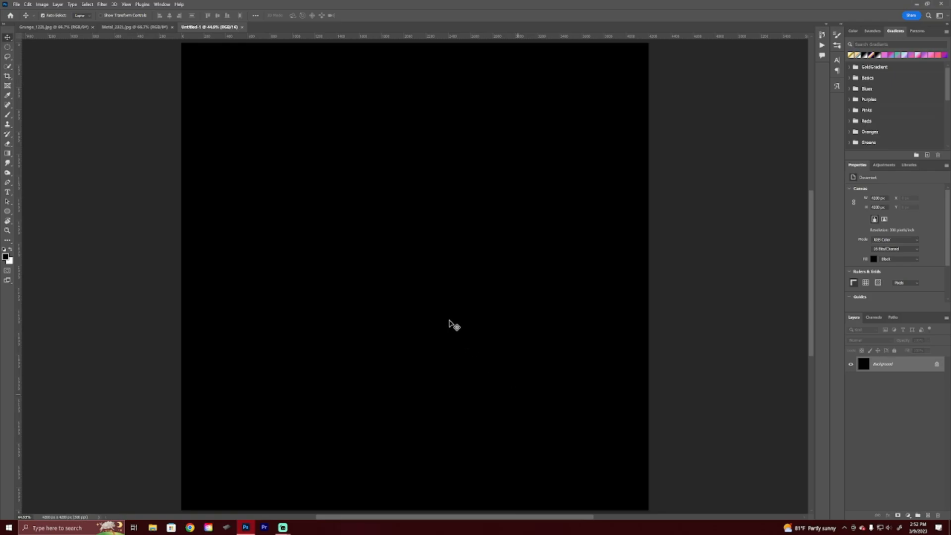
# - Add the text "Iron Designs" to the canvas in The Harley Queen font
pyautogui.press('t')
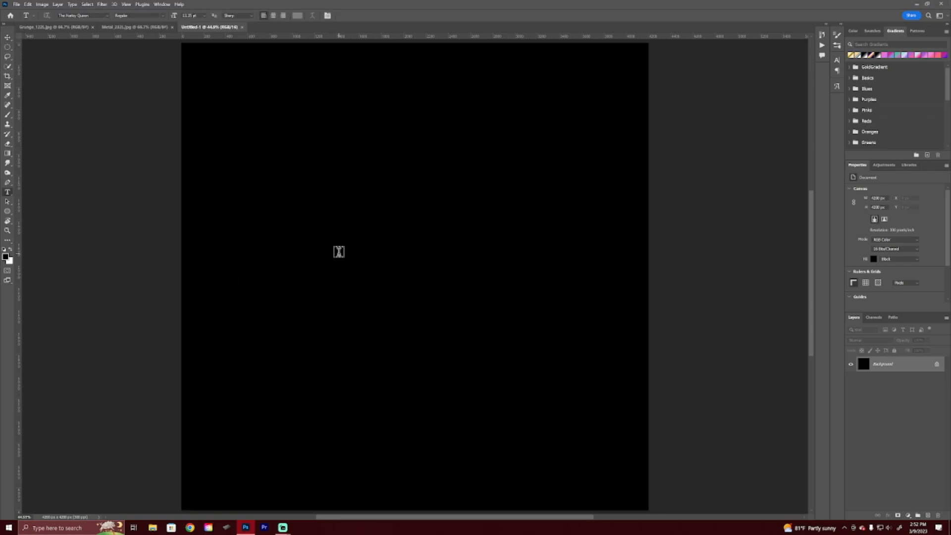
pyautogui.click(300, 262)
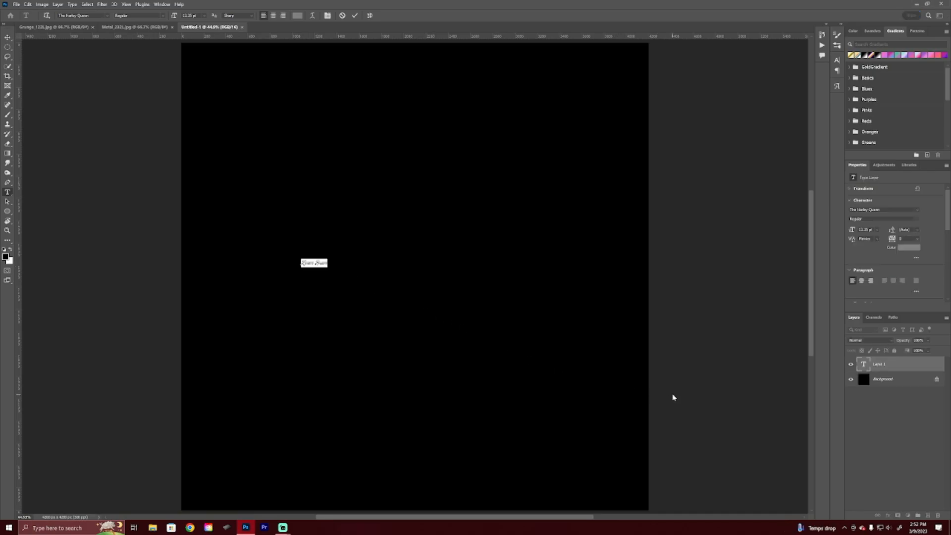
pyautogui.write('Love always')
pyautogui.press('Left')
pyautogui.press('BackSpace')
pyautogui.write('D')
pyautogui.press('End')
pyautogui.click(919, 365)
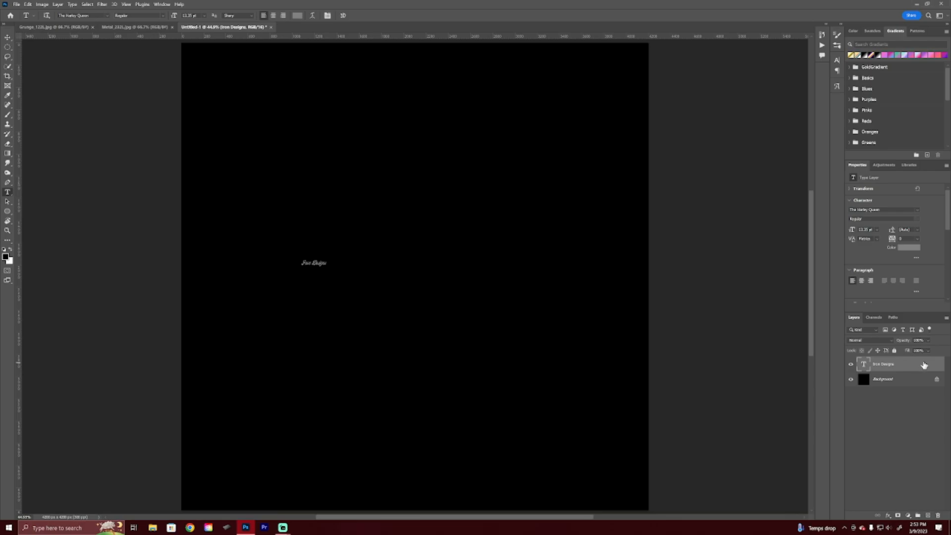
# - Enlarge the "Iron Designs" text to roughly two-thirds of the canvas width and center it on the canvas
pyautogui.hotkey('ctrl', 't')
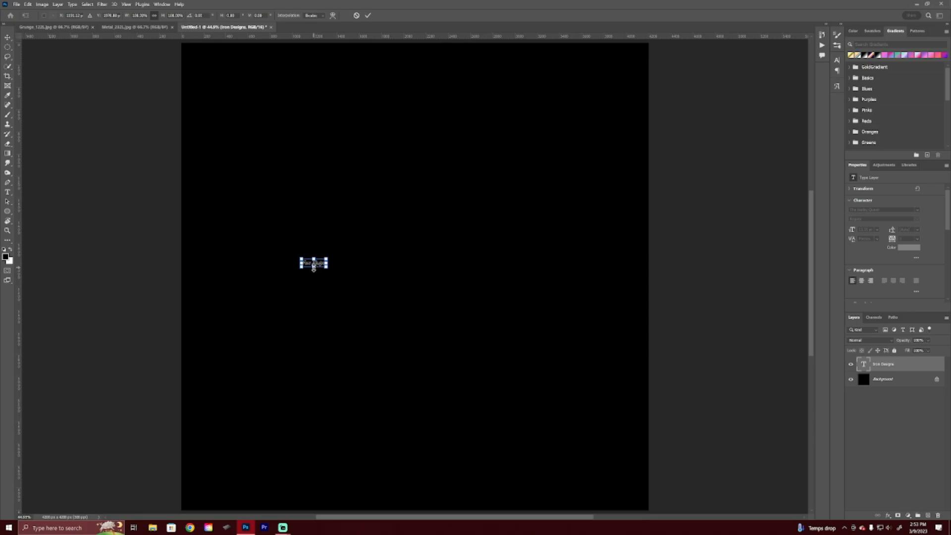
pyautogui.moveTo(313, 266); pyautogui.dragTo(323, 340)
pyautogui.moveTo(383, 278); pyautogui.dragTo(484, 242)
pyautogui.moveTo(536, 301); pyautogui.dragTo(582, 321)
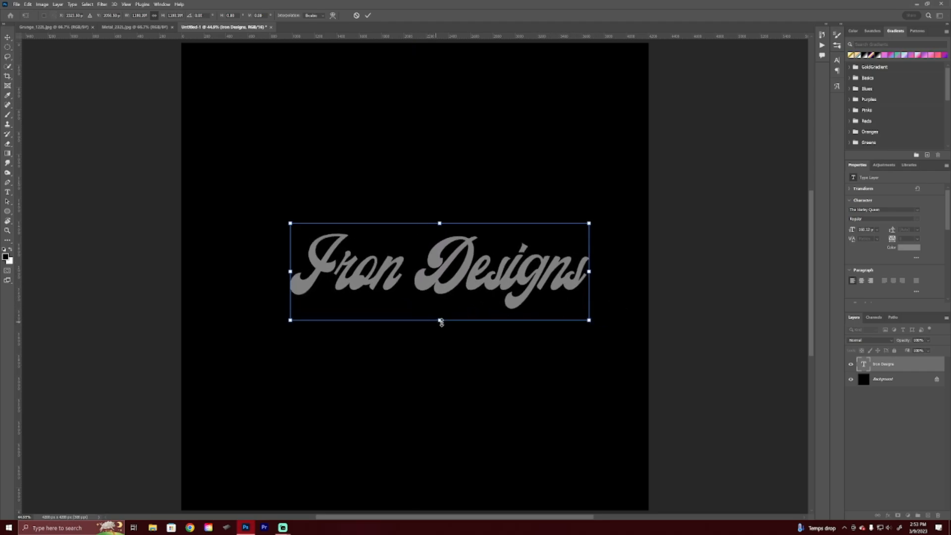
pyautogui.moveTo(456, 282); pyautogui.dragTo(437, 284)
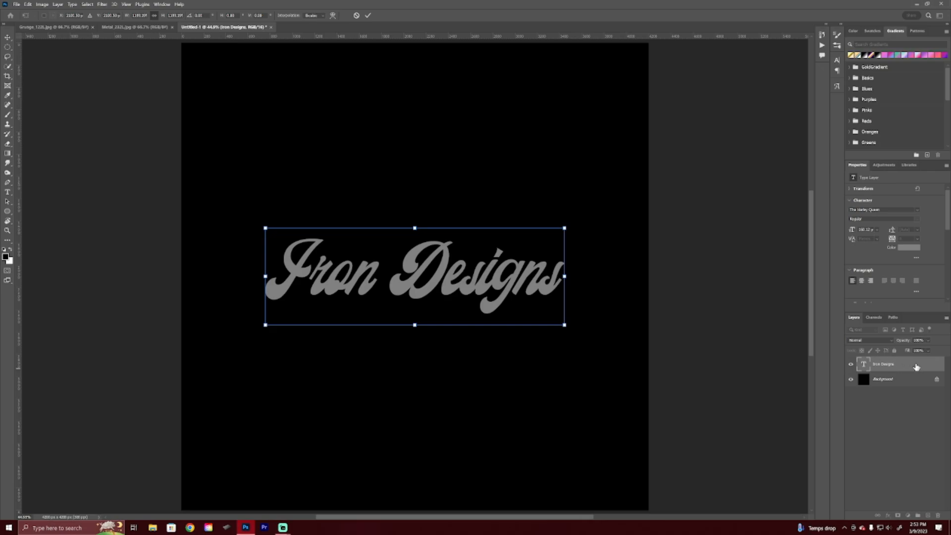
pyautogui.press('Return')
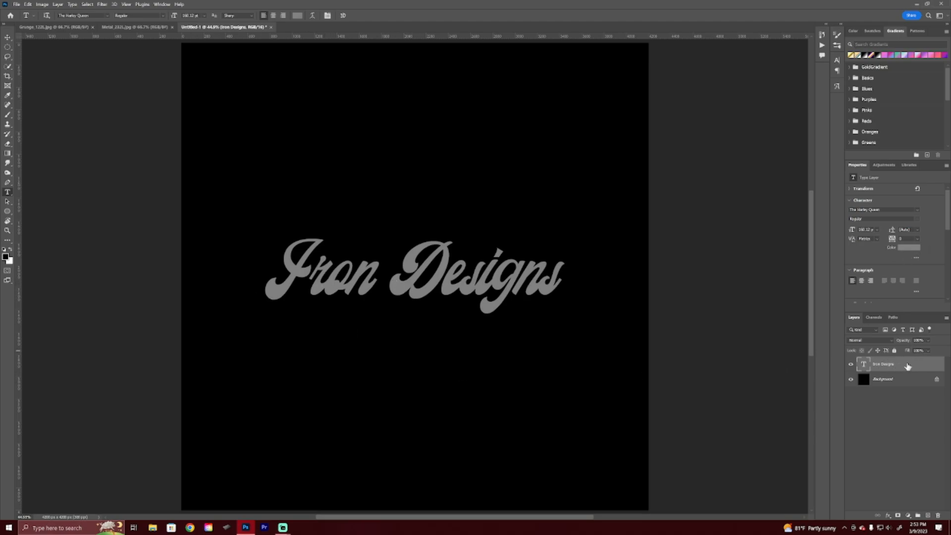
# - Set the text color to neutral gray with a brightness of 50%
pyautogui.click(910, 248)
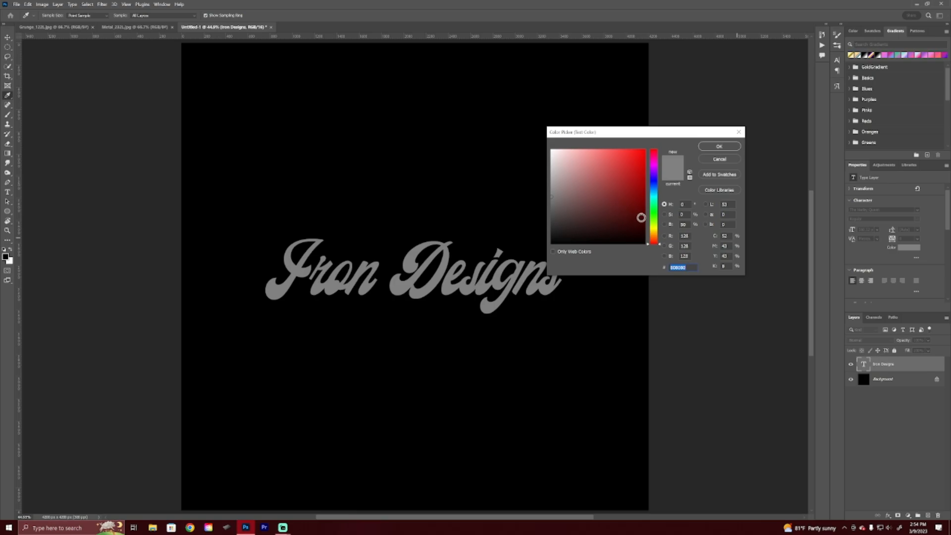
pyautogui.moveTo(554, 241); pyautogui.dragTo(504, 288)
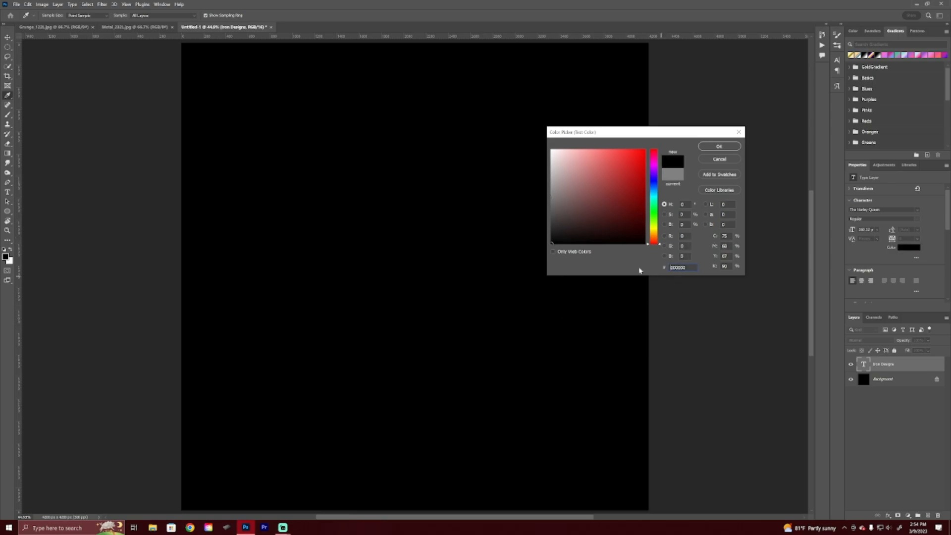
pyautogui.click(665, 225)
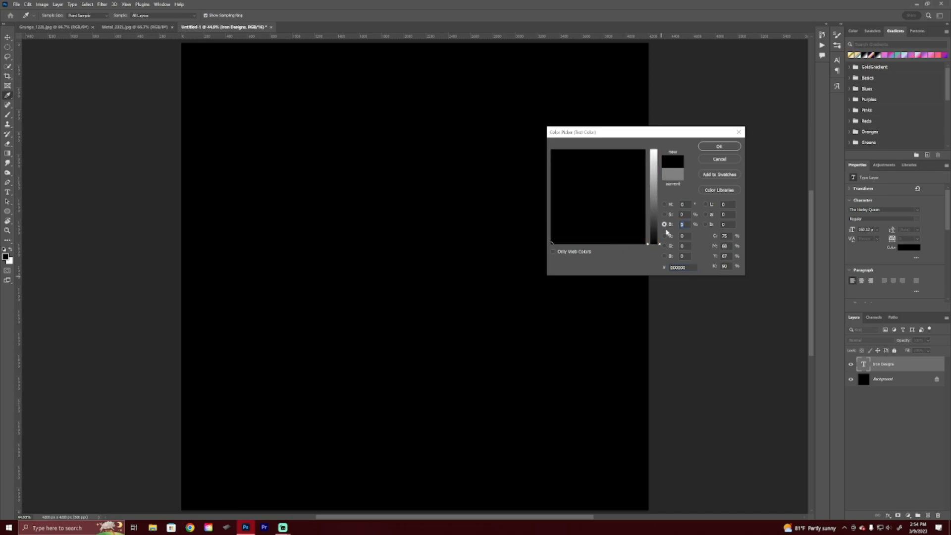
pyautogui.write('50')
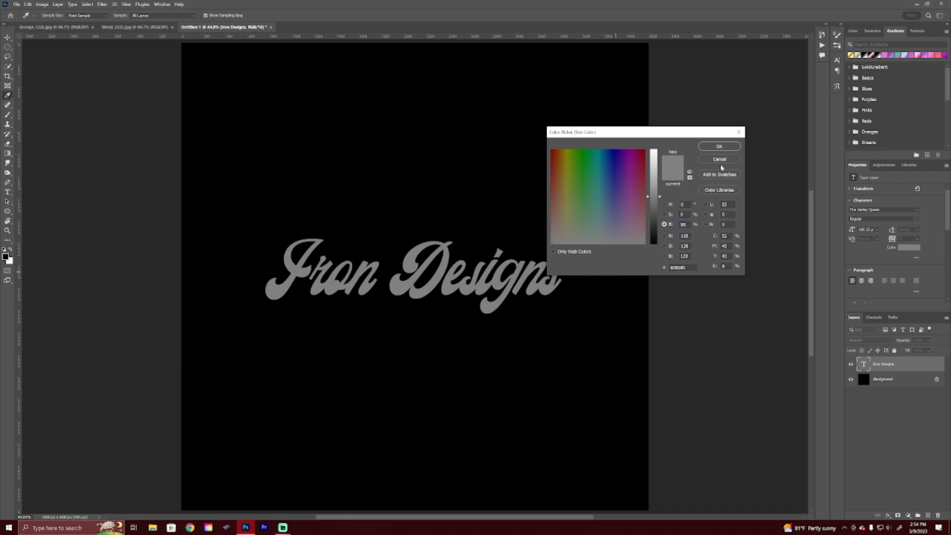
pyautogui.click(719, 147)
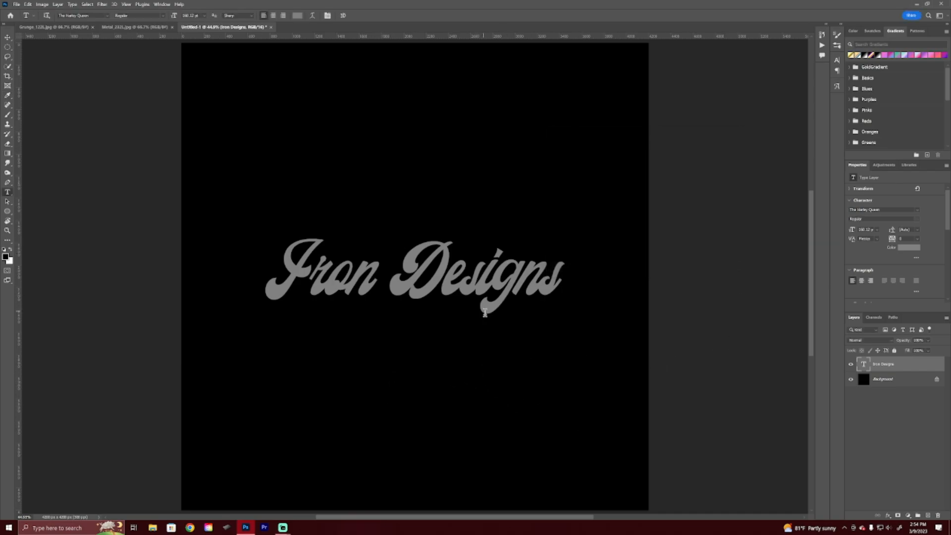
# - Apply a default Bevel & Emboss to the text layer, with depth raised to 700% and size set to 10 px
pyautogui.doubleClick(910, 366)
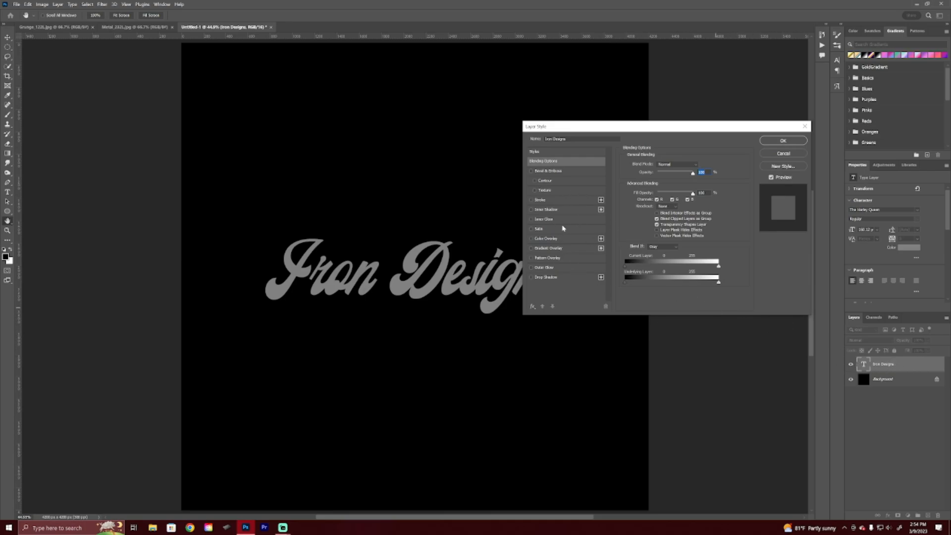
pyautogui.click(579, 171)
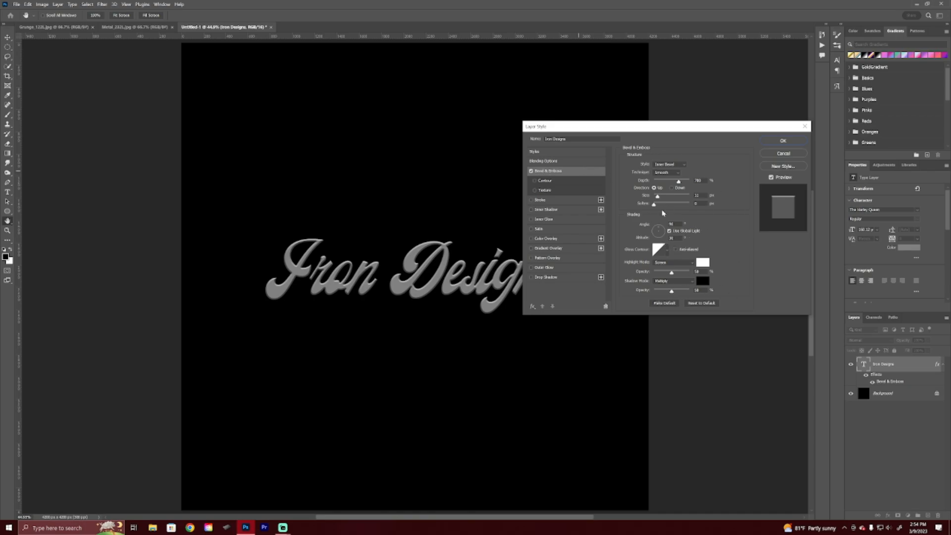
pyautogui.click(706, 304)
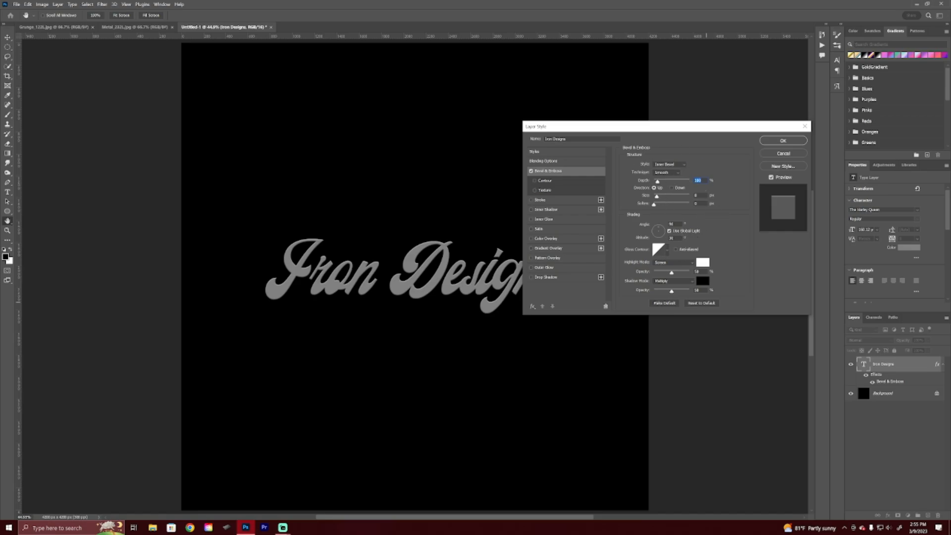
pyautogui.write('700')
pyautogui.write('10')
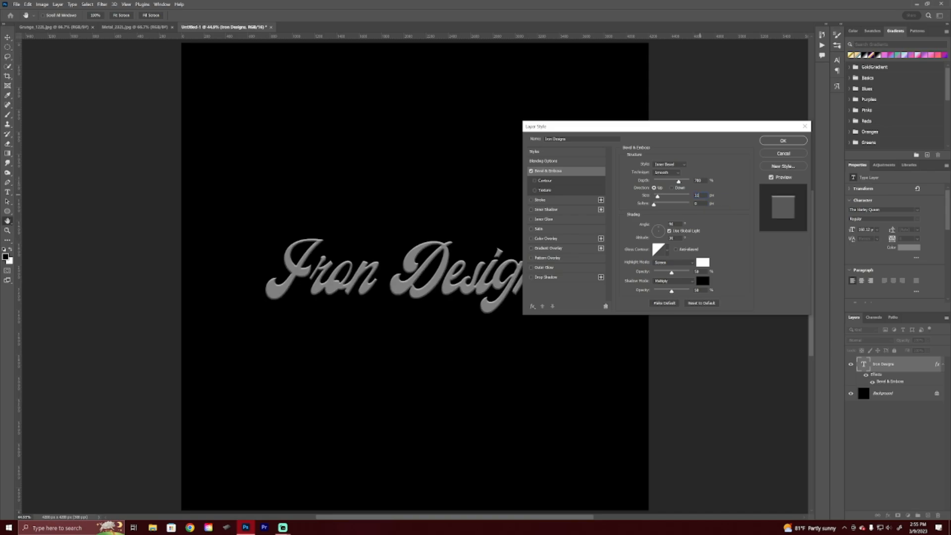
pyautogui.click(773, 142)
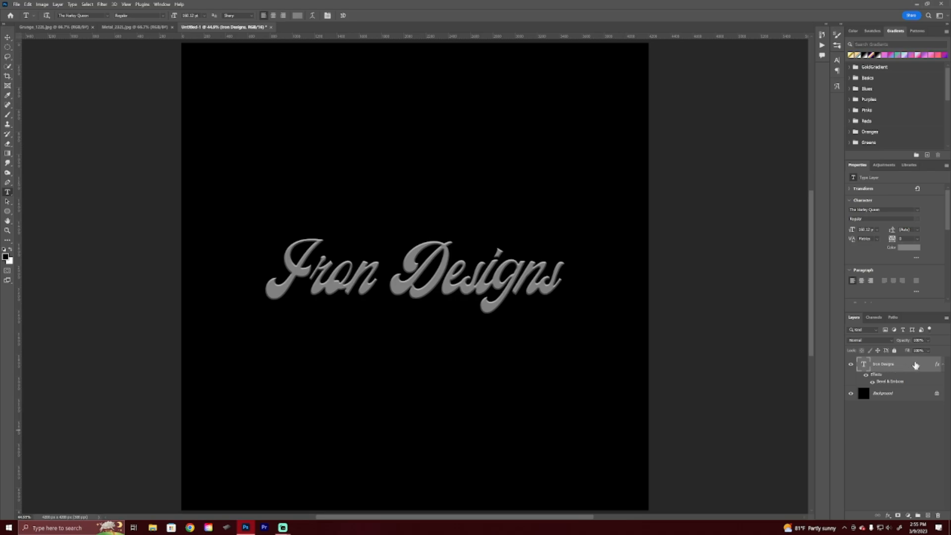
# - Put the text layer in a group and add a new empty layer above that group
pyautogui.moveTo(916, 366); pyautogui.dragTo(918, 517)
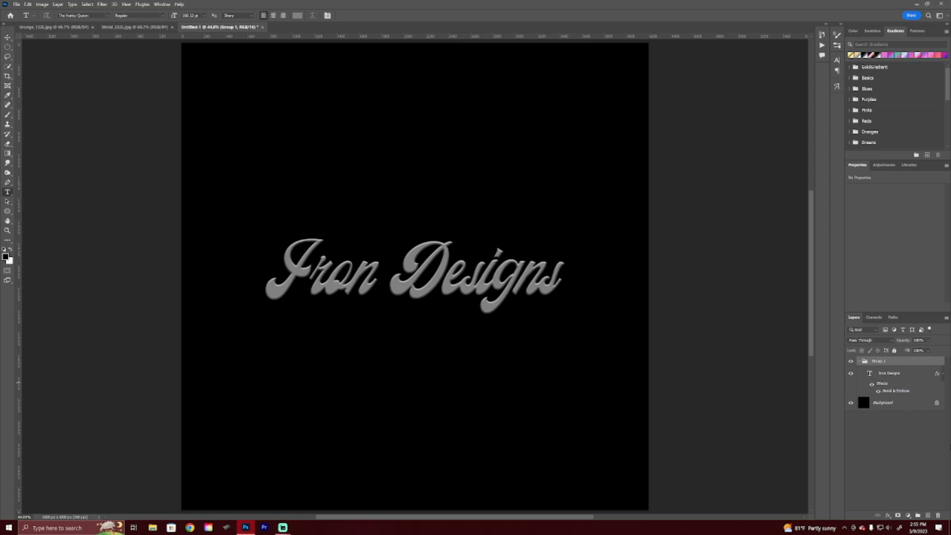
pyautogui.click(928, 516)
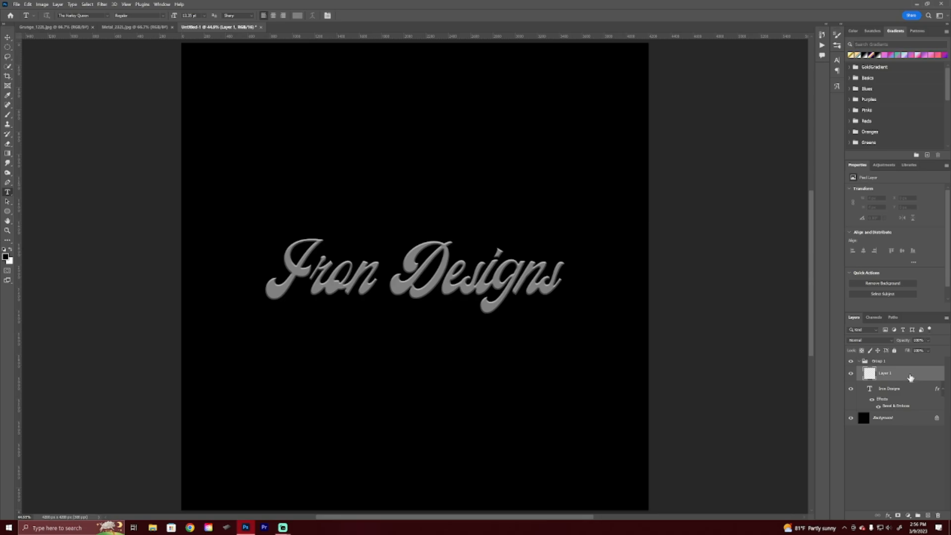
pyautogui.moveTo(912, 377); pyautogui.dragTo(906, 360)
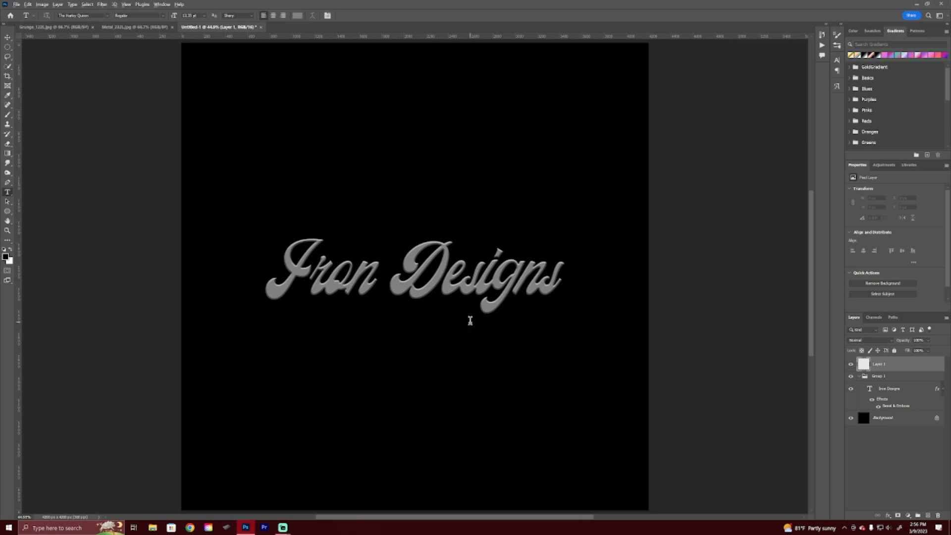
# - Compare the lettering up close with its layer effects switched off and on
pyautogui.scroll(3, 543, 271)
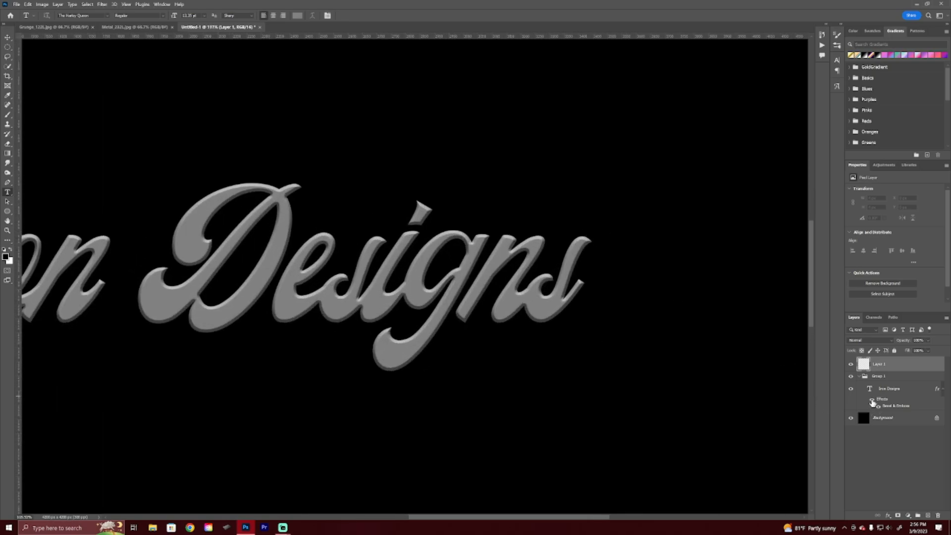
pyautogui.click(872, 400)
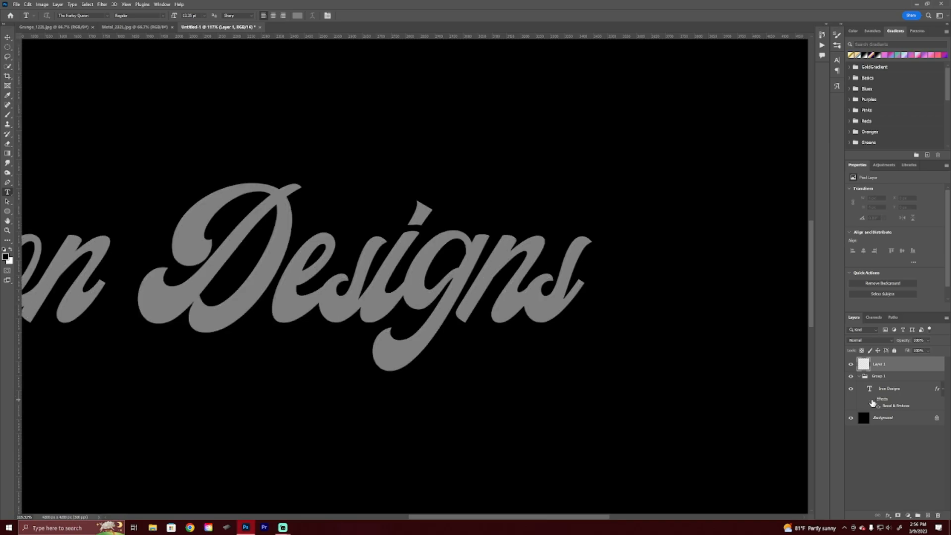
pyautogui.click(872, 400)
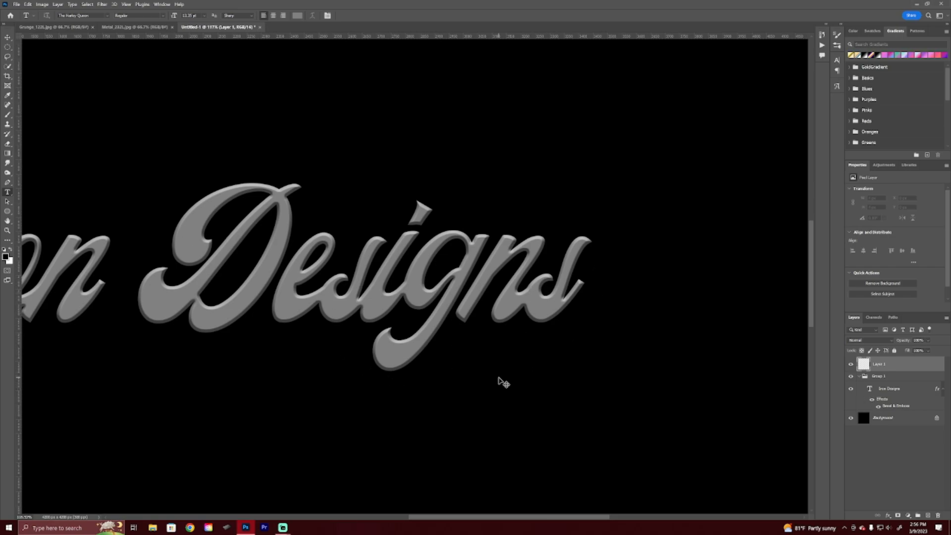
pyautogui.hotkey('ctrl', '0')
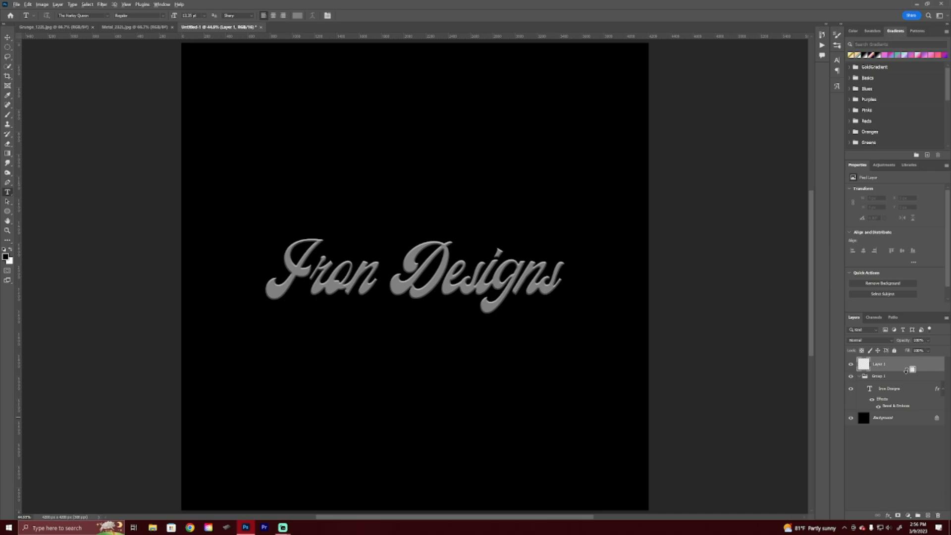
# - Clip the empty layer to the text group and draw a black-to-white linear gradient from the base of the lettering to its top
pyautogui.keyDown('alt'); pyautogui.click(906, 371); pyautogui.keyUp('alt')
pyautogui.press('g')
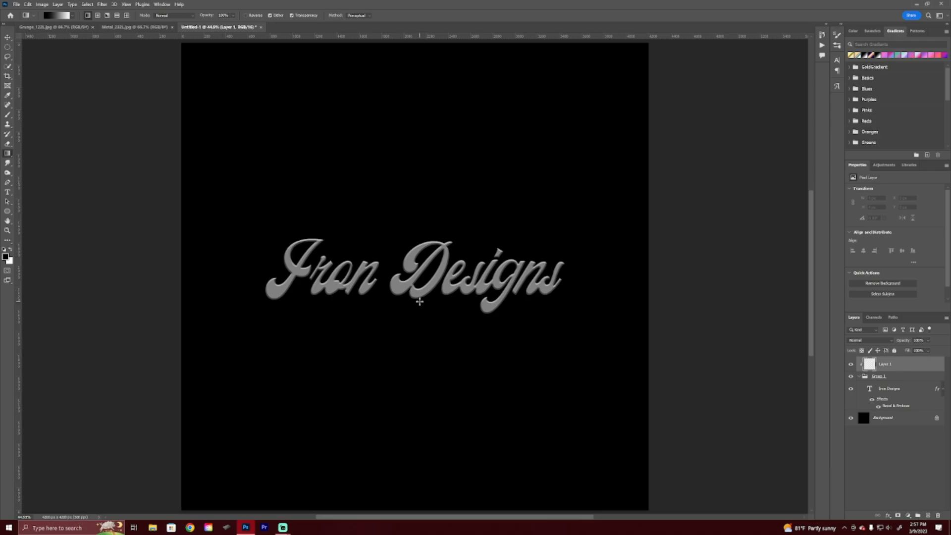
pyautogui.moveTo(419, 301); pyautogui.dragTo(421, 240)
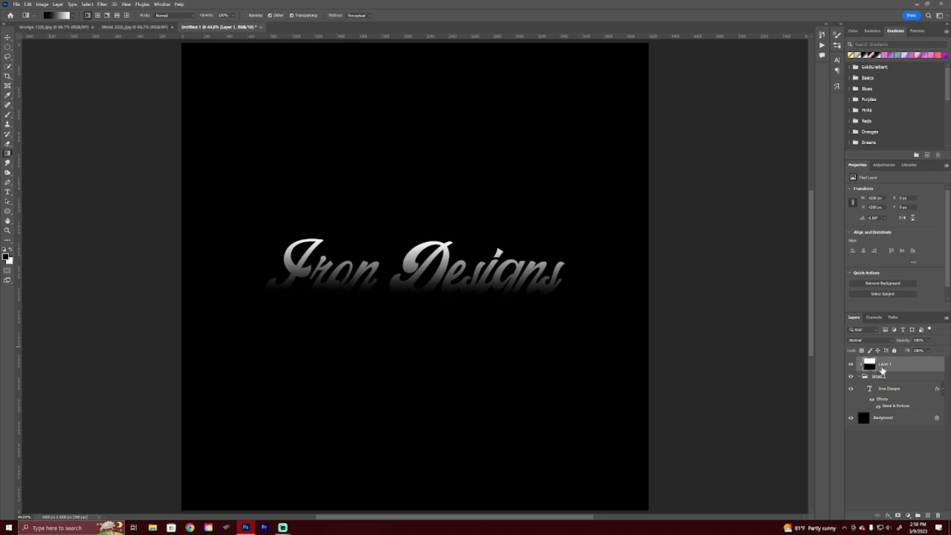
pyautogui.keyDown('alt'); pyautogui.click(911, 370); pyautogui.keyUp('alt')
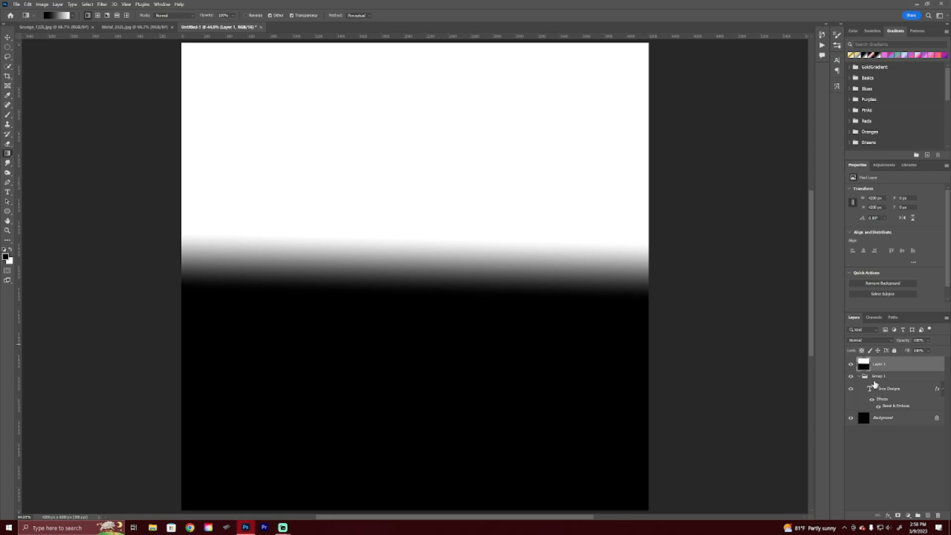
pyautogui.keyDown('alt'); pyautogui.click(898, 372); pyautogui.keyUp('alt')
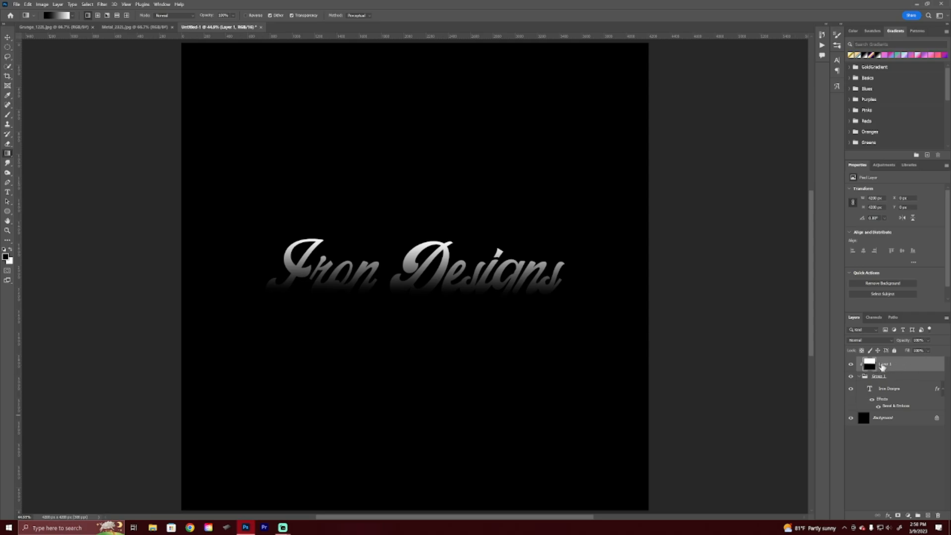
# - Set the gradient layer's blend mode to Overlay and its opacity to about 60%
pyautogui.click(868, 340)
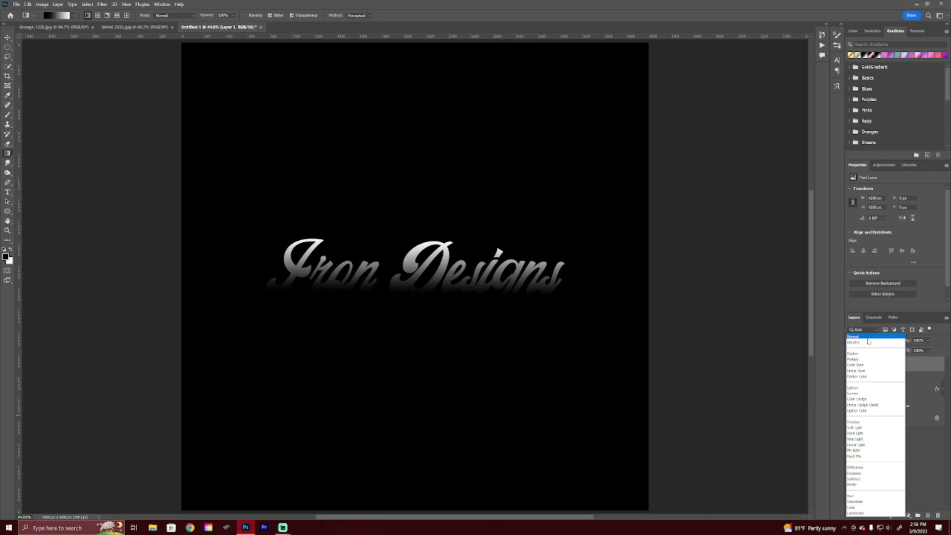
pyautogui.click(857, 422)
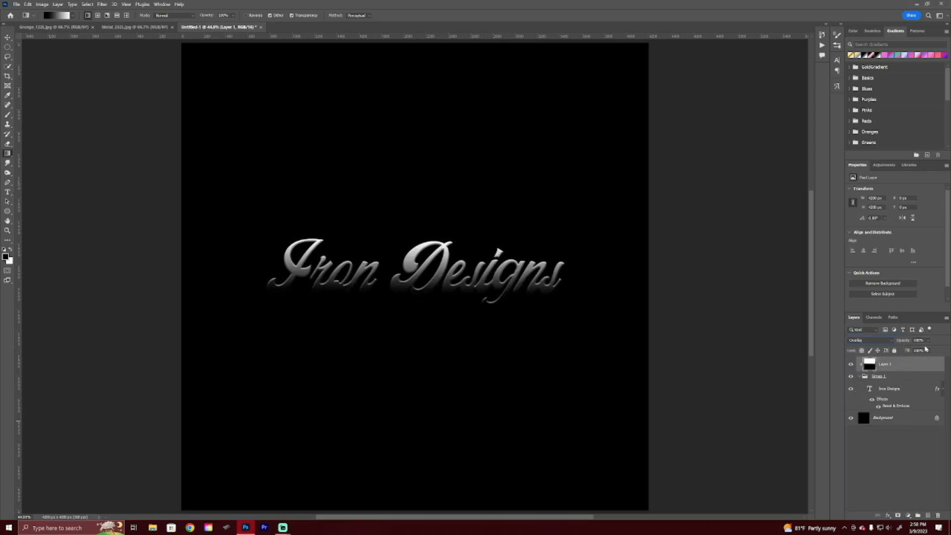
pyautogui.click(929, 341)
pyautogui.click(926, 350)
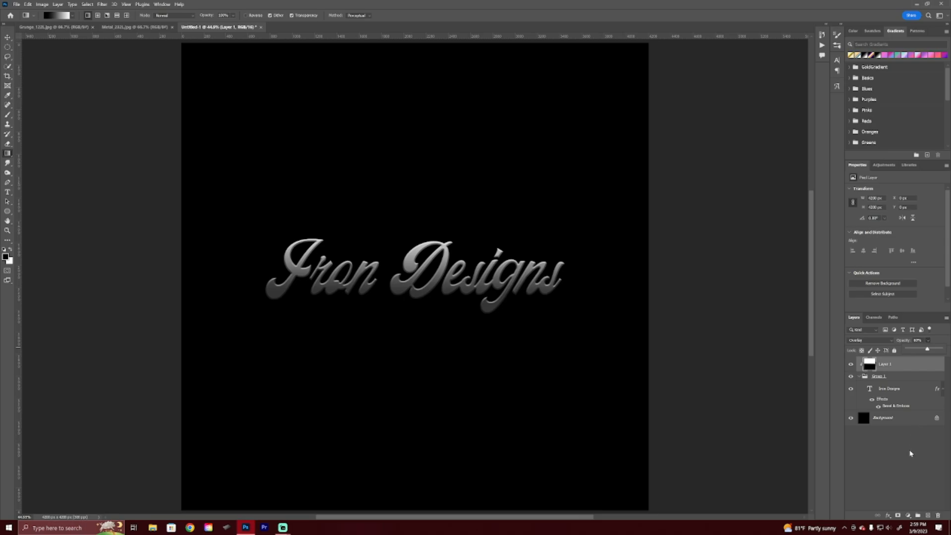
# - Add a Gradient Map adjustment layer above the Overlay gradient layer, clip it, and compare the lettering with it hidden and shown
pyautogui.click(914, 366)
pyautogui.click(908, 515)
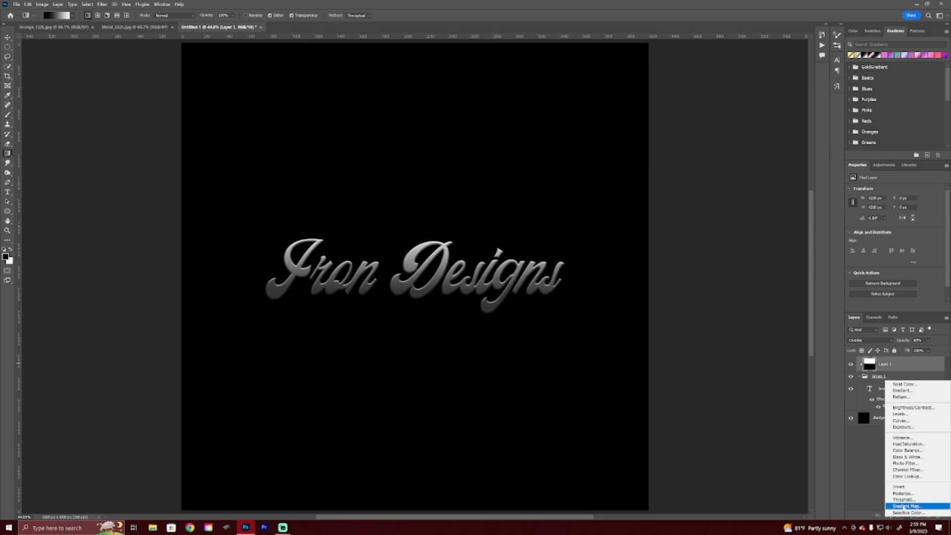
pyautogui.click(904, 506)
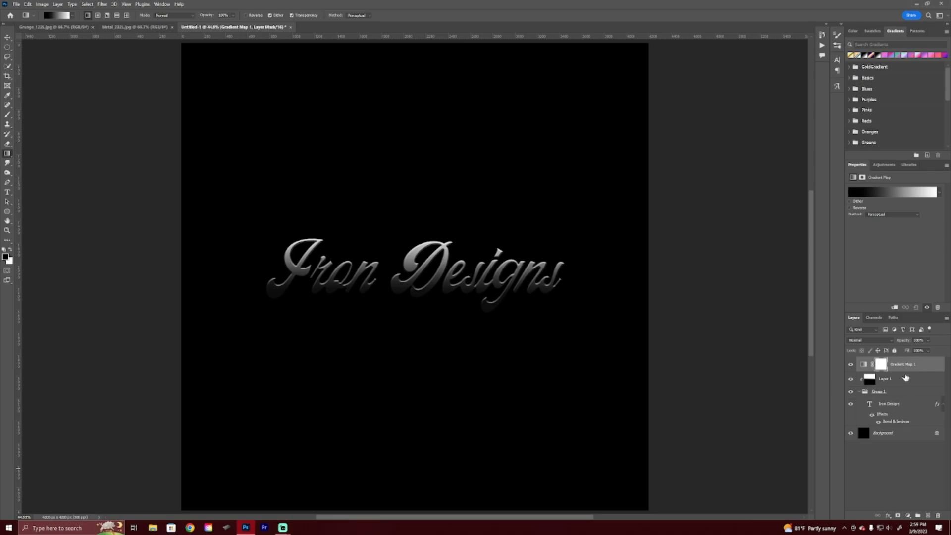
pyautogui.moveTo(914, 375); pyautogui.dragTo(906, 372)
pyautogui.keyDown('alt'); pyautogui.click(906, 372); pyautogui.keyUp('alt')
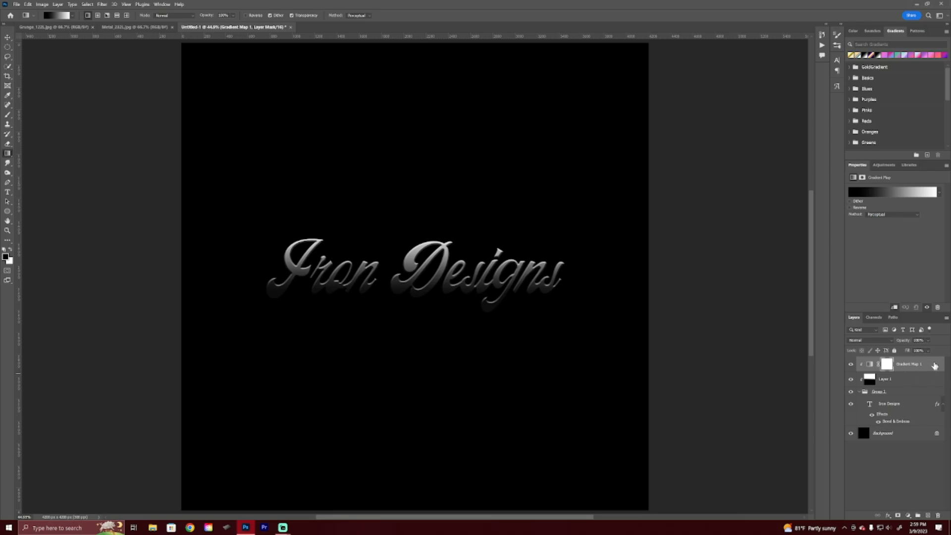
pyautogui.click(852, 366)
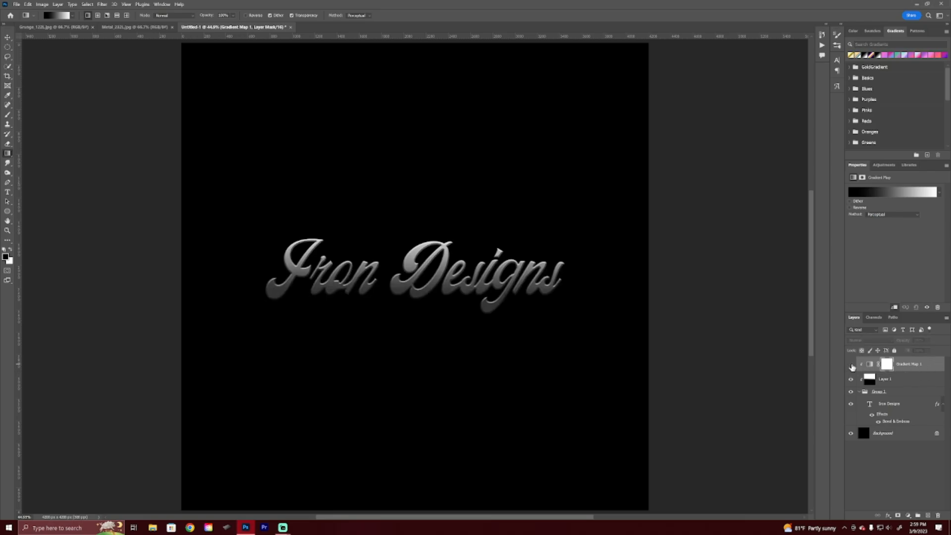
pyautogui.click(852, 366)
pyautogui.click(852, 367)
pyautogui.click(853, 366)
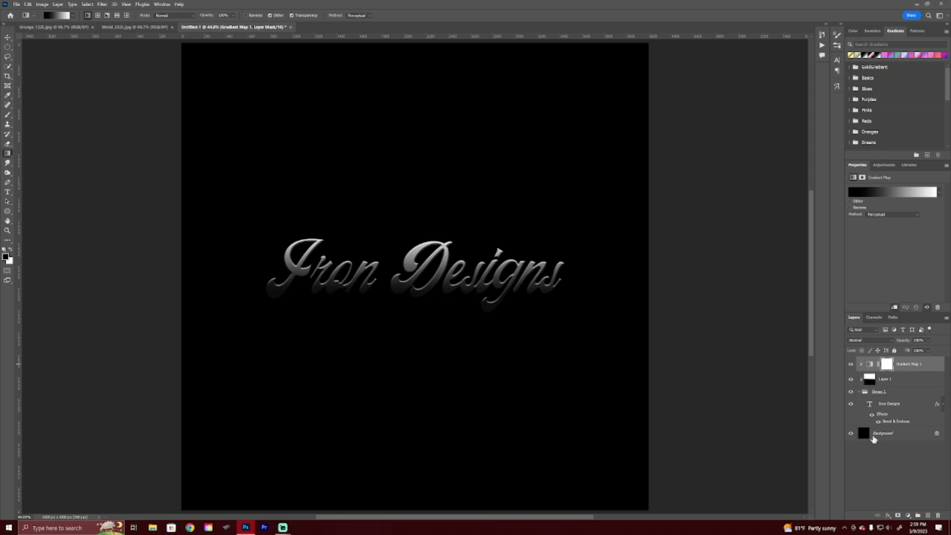
# - Apply the gold preset from the GoldGradient folder to the gradient map and inspect the lettering up close
pyautogui.click(895, 195)
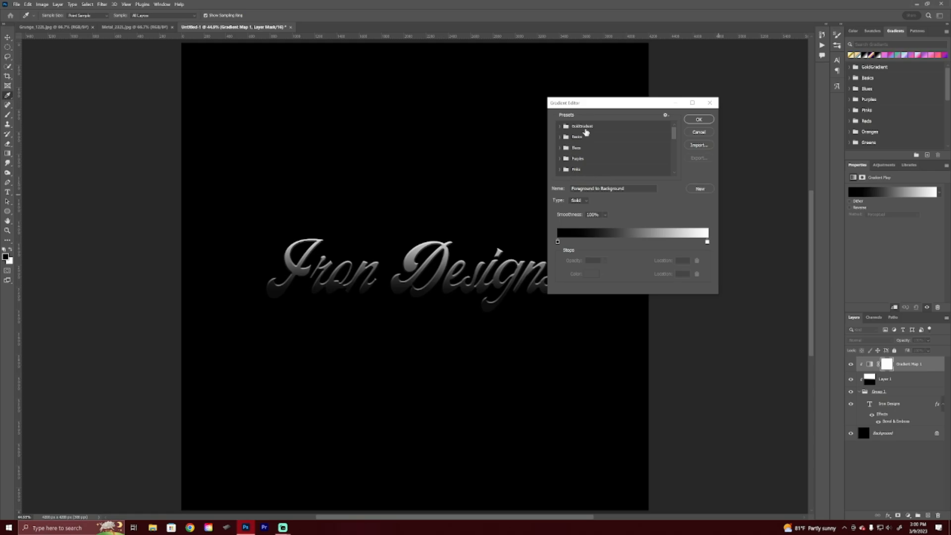
pyautogui.click(699, 132)
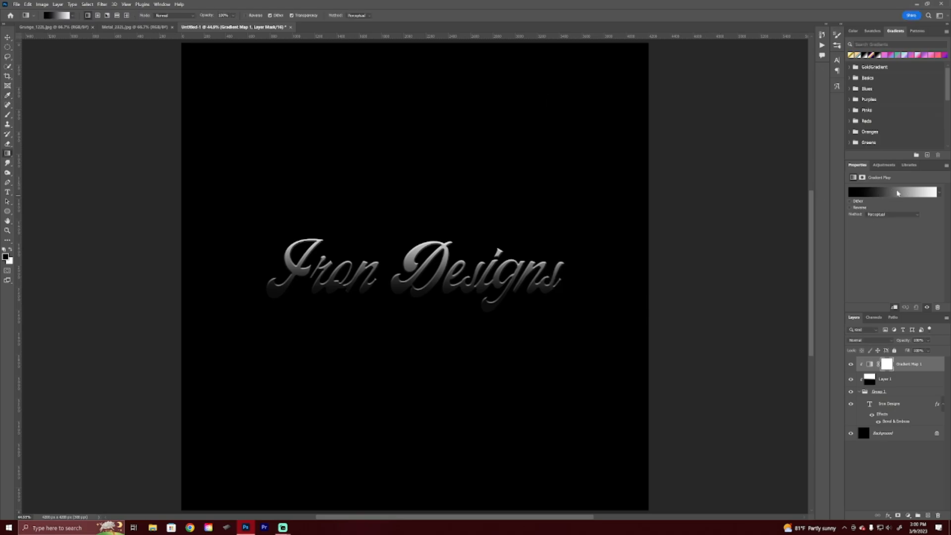
pyautogui.click(900, 194)
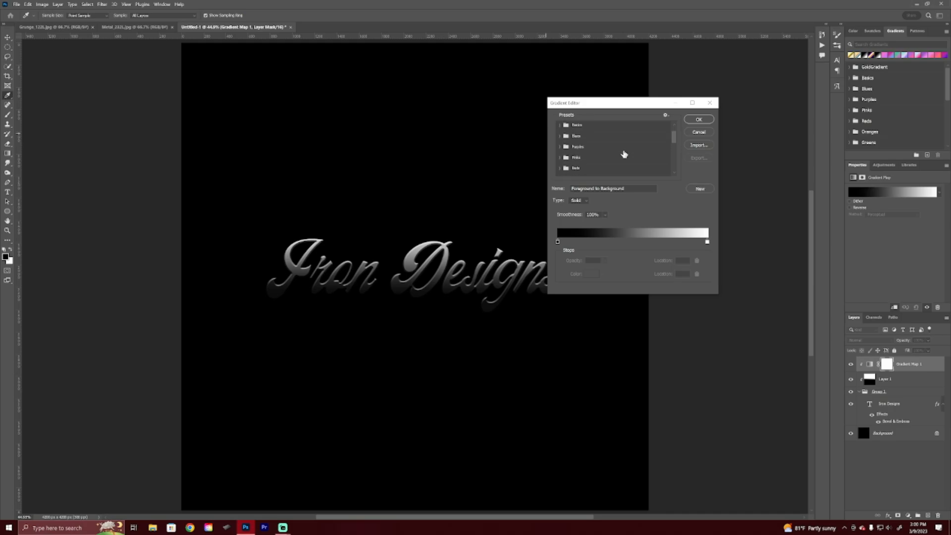
pyautogui.scroll(-5, 621, 149)
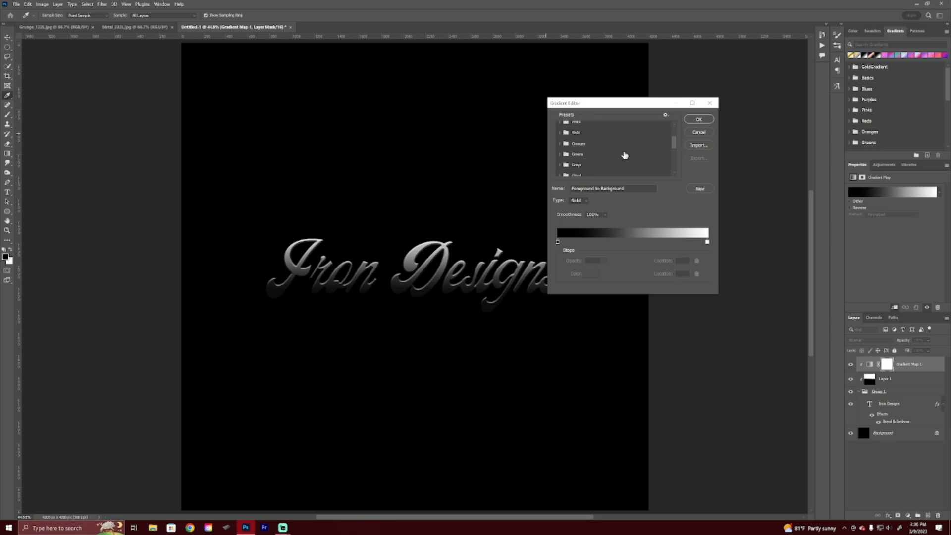
pyautogui.scroll(5, 625, 168)
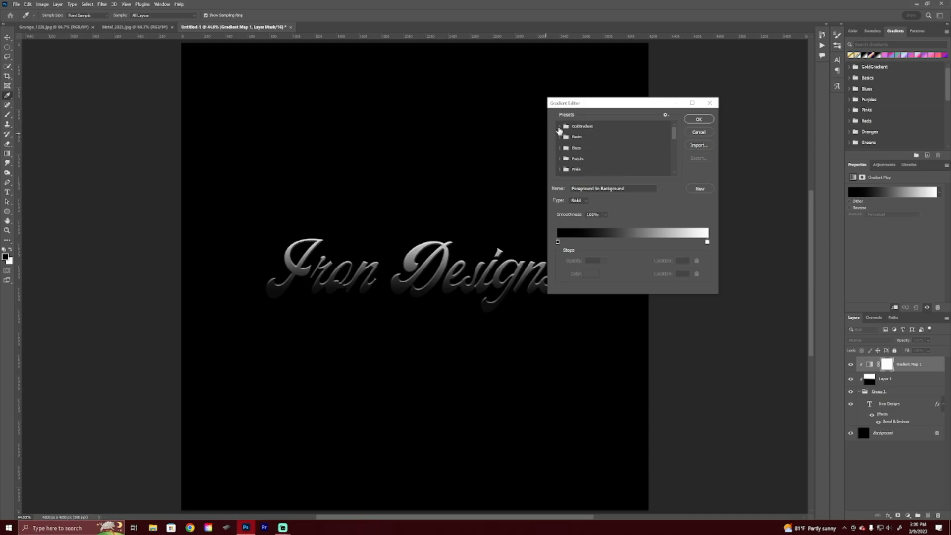
pyautogui.click(560, 127)
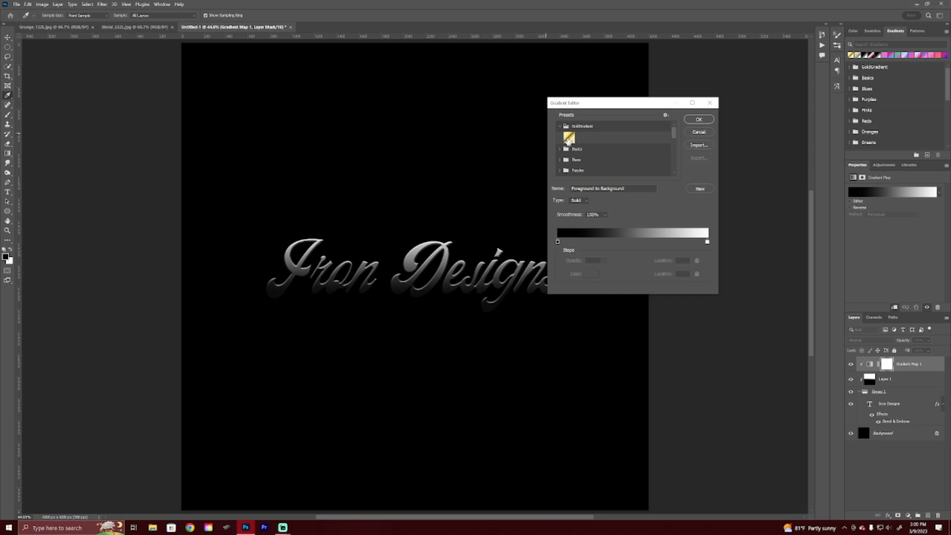
pyautogui.click(569, 139)
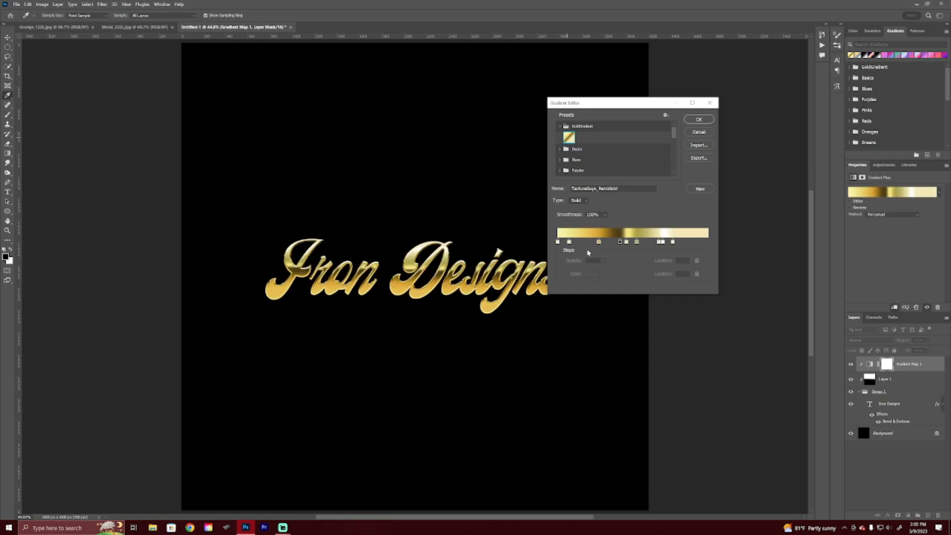
pyautogui.click(697, 120)
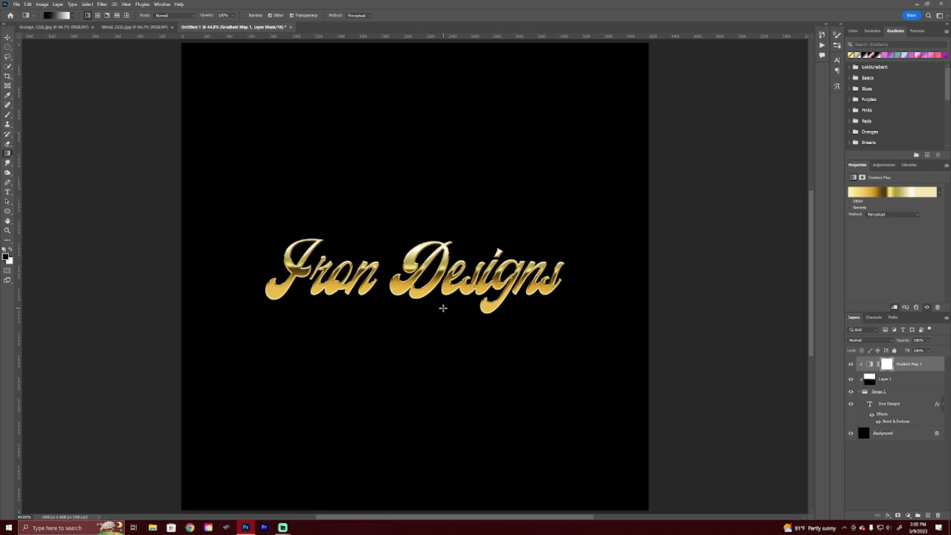
pyautogui.scroll(8, 468, 290)
pyautogui.scroll(-4, 438, 315)
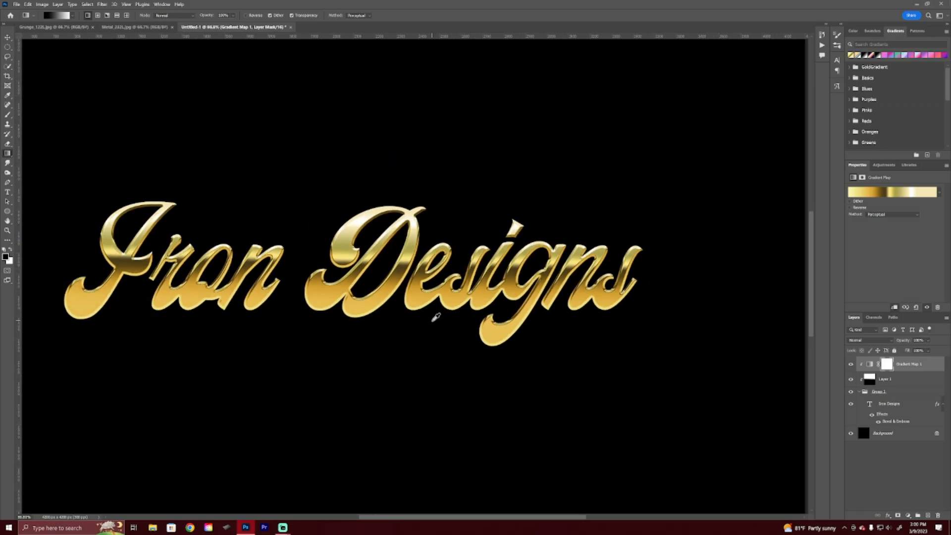
pyautogui.scroll(-2, 436, 317)
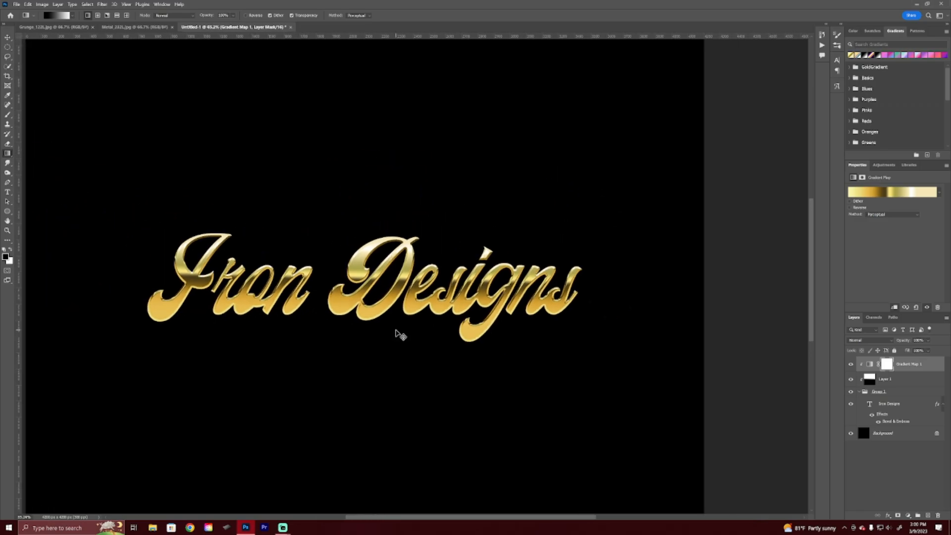
pyautogui.scroll(-2, 396, 330)
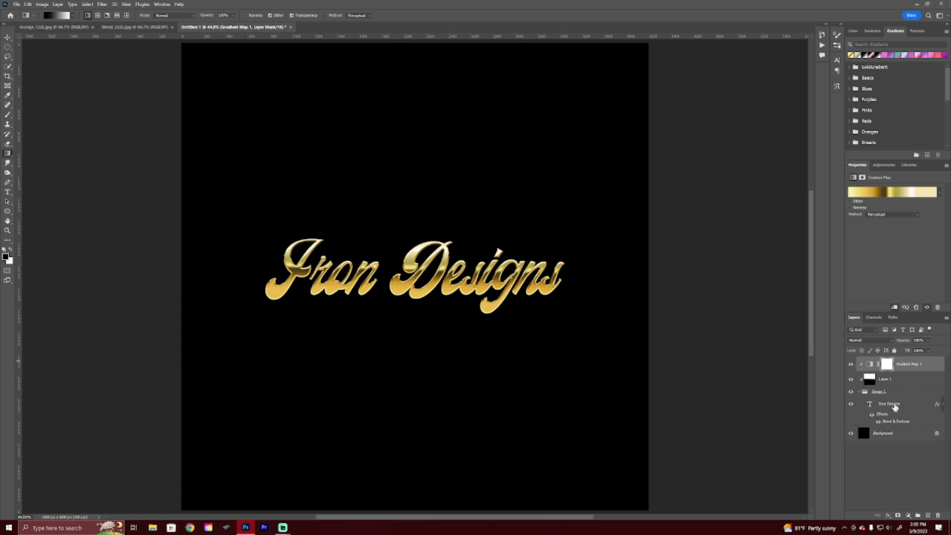
# - Add an inner shadow to the text layer, starting from default settings, with 30% opacity, 0 px distance and an increased size
pyautogui.click(918, 407)
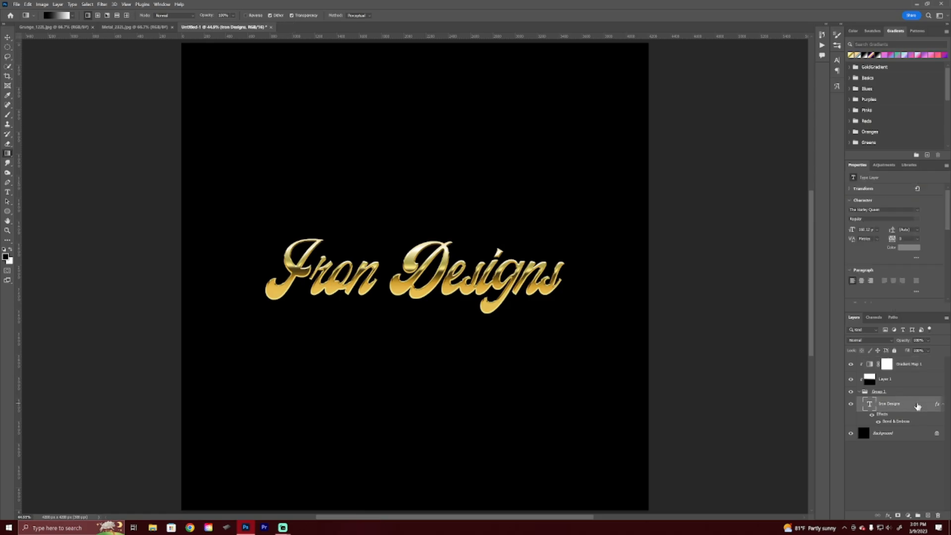
pyautogui.doubleClick(918, 406)
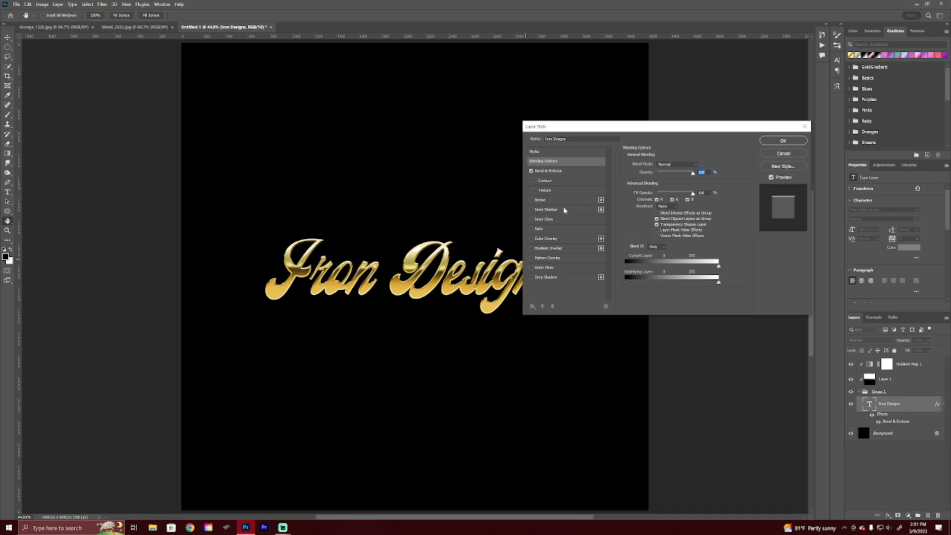
pyautogui.click(547, 210)
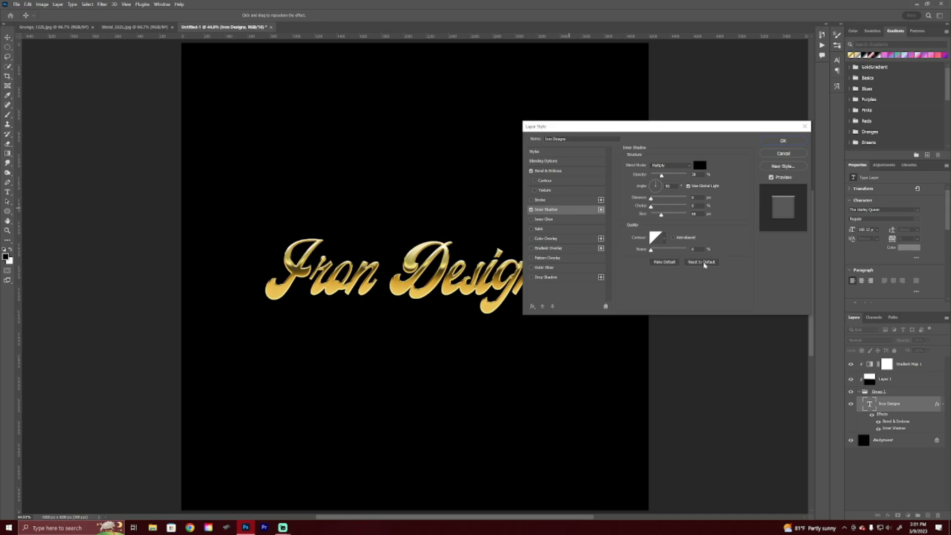
pyautogui.click(704, 262)
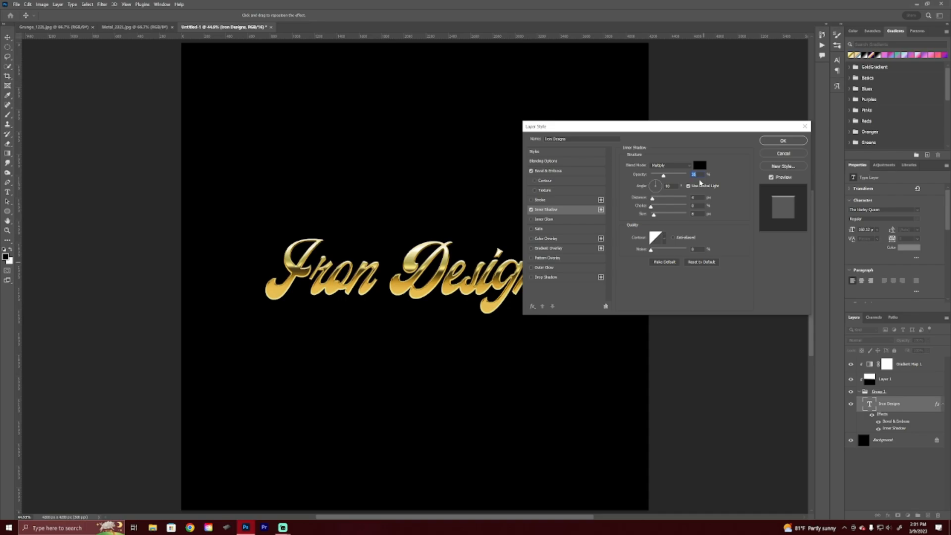
pyautogui.write('30')
pyautogui.moveTo(653, 198); pyautogui.dragTo(644, 199)
pyautogui.write('0')
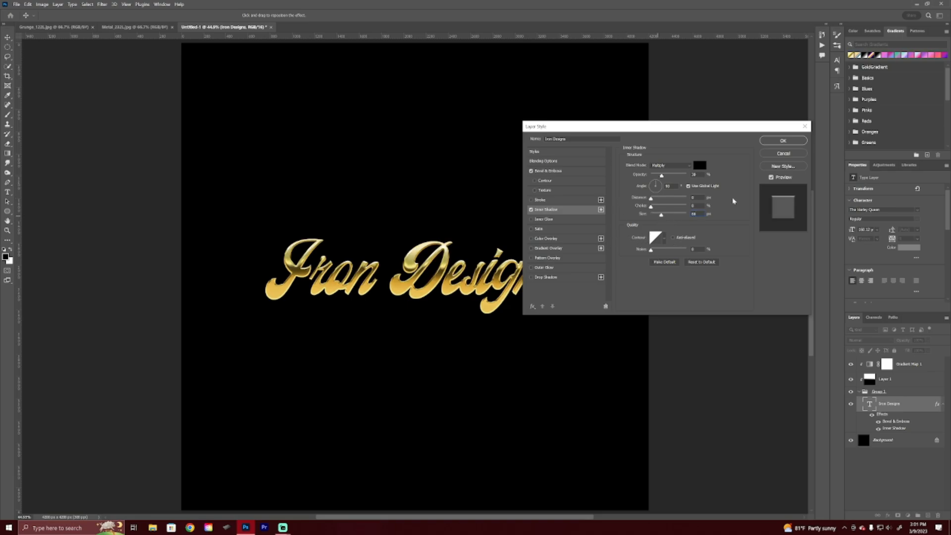
pyautogui.click(781, 141)
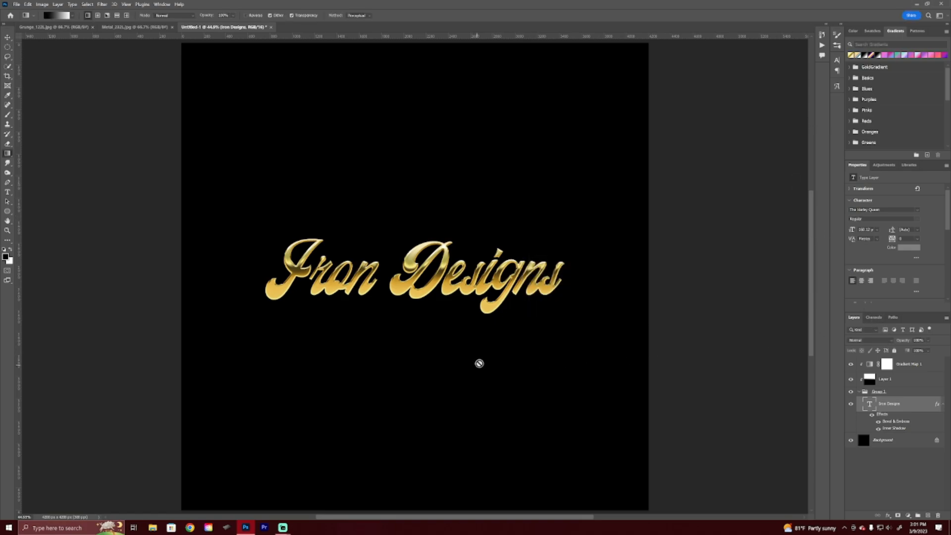
# - Compare the lettering up close with the inner shadow effect hidden and shown
pyautogui.scroll(3, 503, 314)
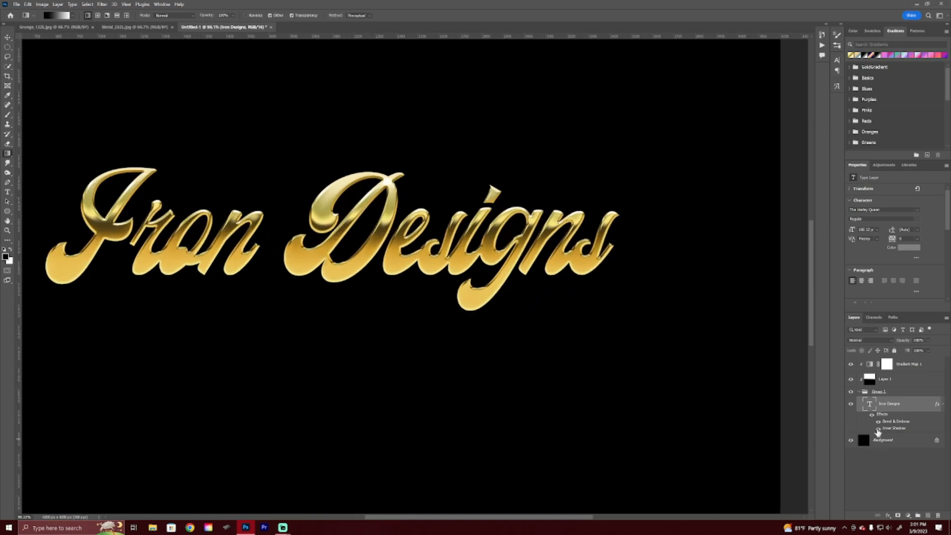
pyautogui.click(877, 430)
pyautogui.click(878, 430)
pyautogui.click(877, 429)
pyautogui.click(878, 429)
pyautogui.click(877, 429)
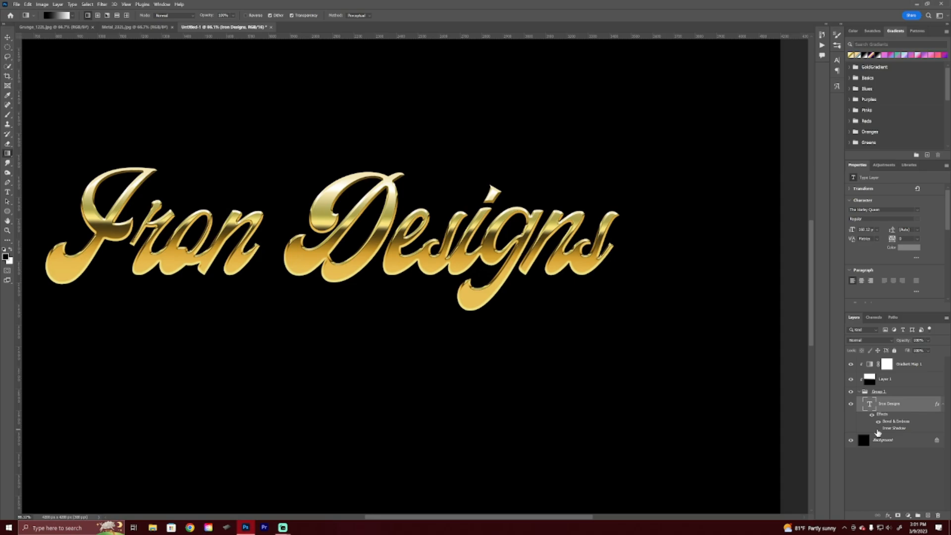
pyautogui.click(877, 429)
pyautogui.click(877, 429)
pyautogui.click(877, 429)
pyautogui.click(877, 429)
pyautogui.click(878, 429)
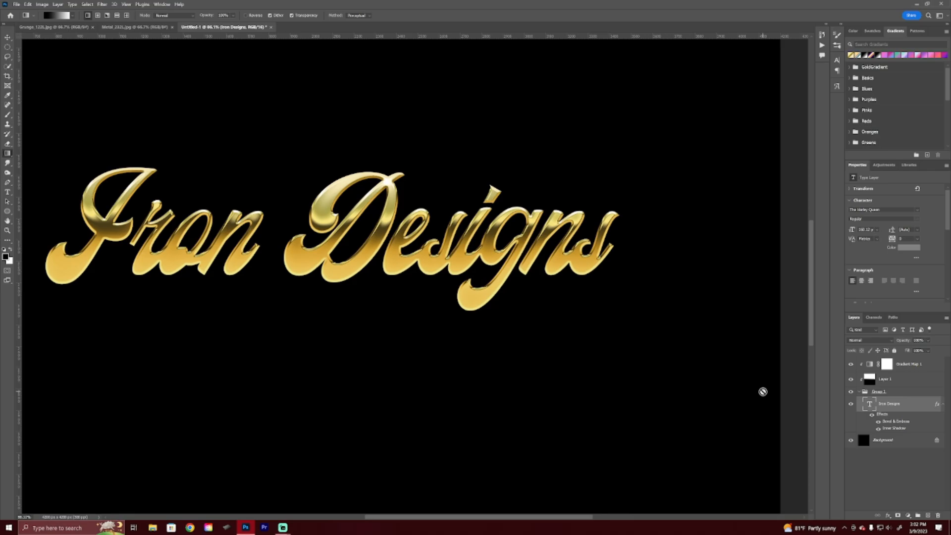
# - Add a stroke effect to the text layer, reset it to its defaults and set its size to 10 px
pyautogui.hotkey('ctrl', '0')
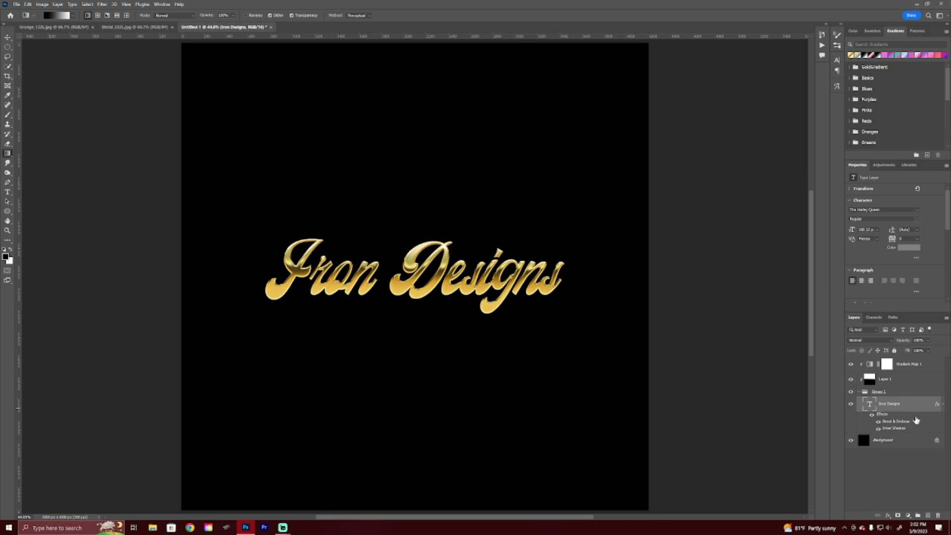
pyautogui.moveTo(916, 420)
pyautogui.mouseDown()
pyautogui.moveTo(806, 392)
pyautogui.moveTo(772, 366)
pyautogui.moveTo(919, 405)
pyautogui.mouseUp()
pyautogui.doubleClick(919, 404)
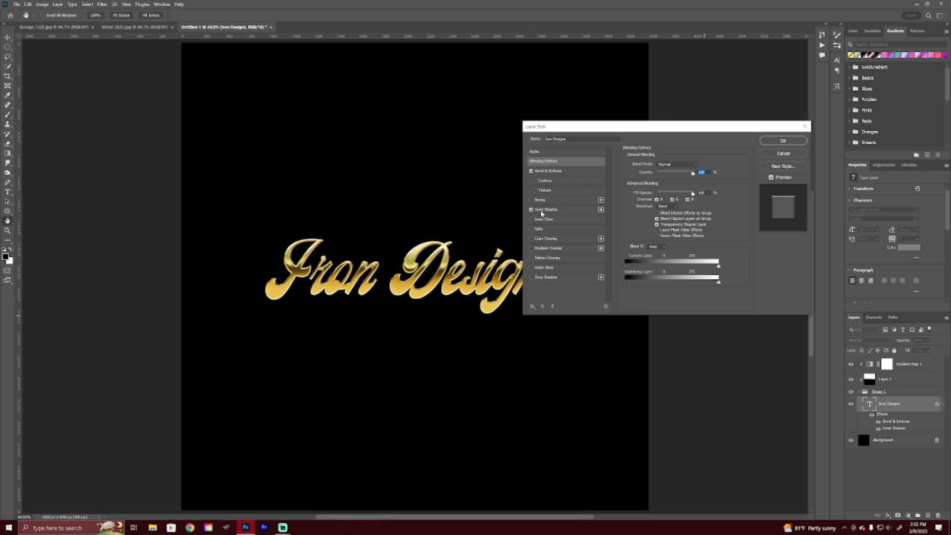
pyautogui.click(568, 201)
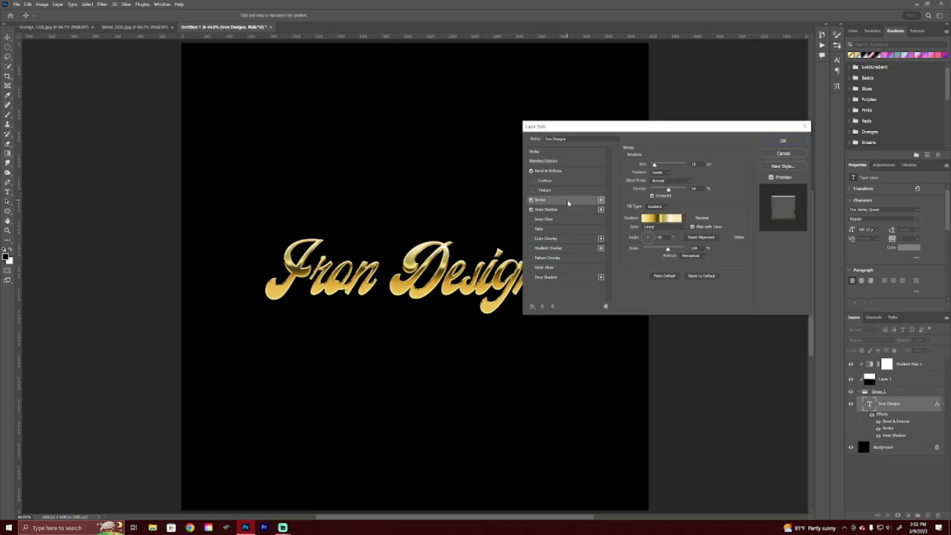
pyautogui.click(712, 276)
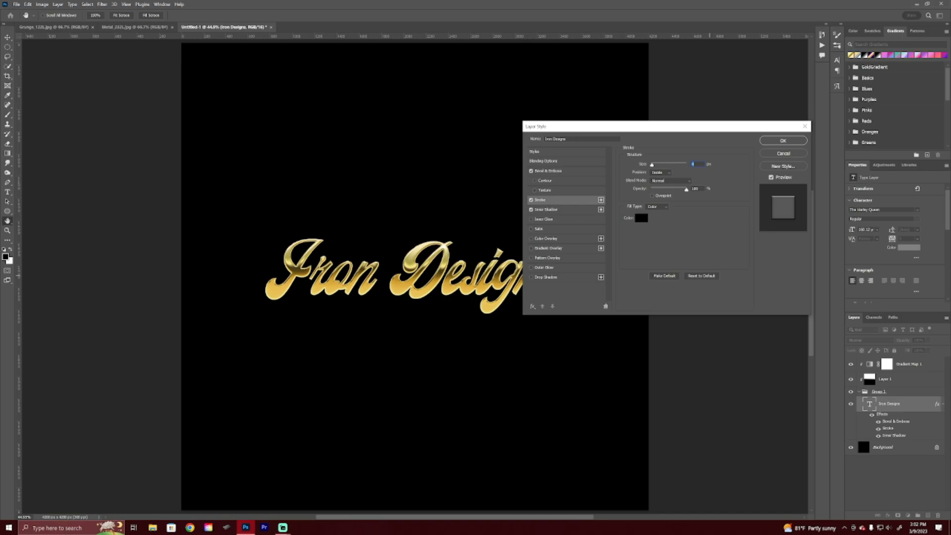
pyautogui.write('18')
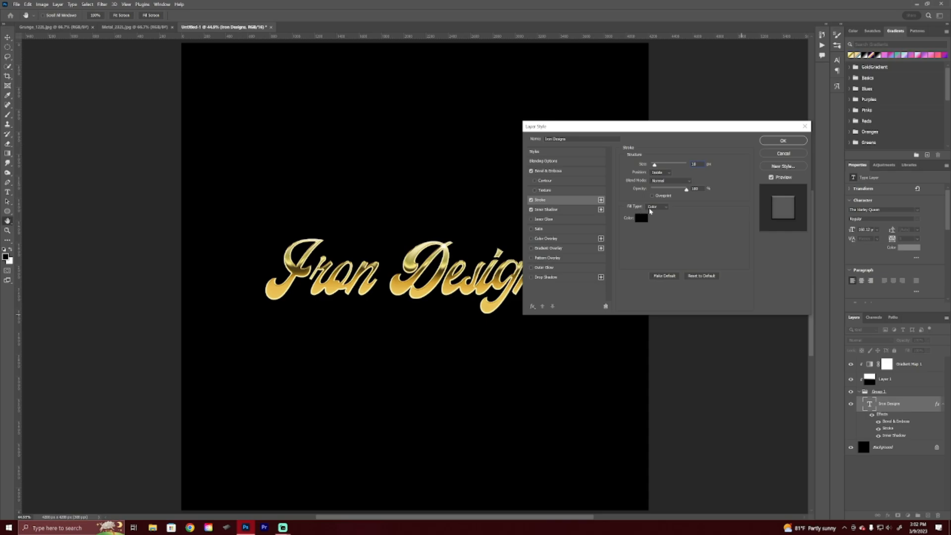
# - Change the stroke's fill type to Gradient and apply the gold preset from the GoldGradient folder
pyautogui.click(663, 209)
pyautogui.click(653, 218)
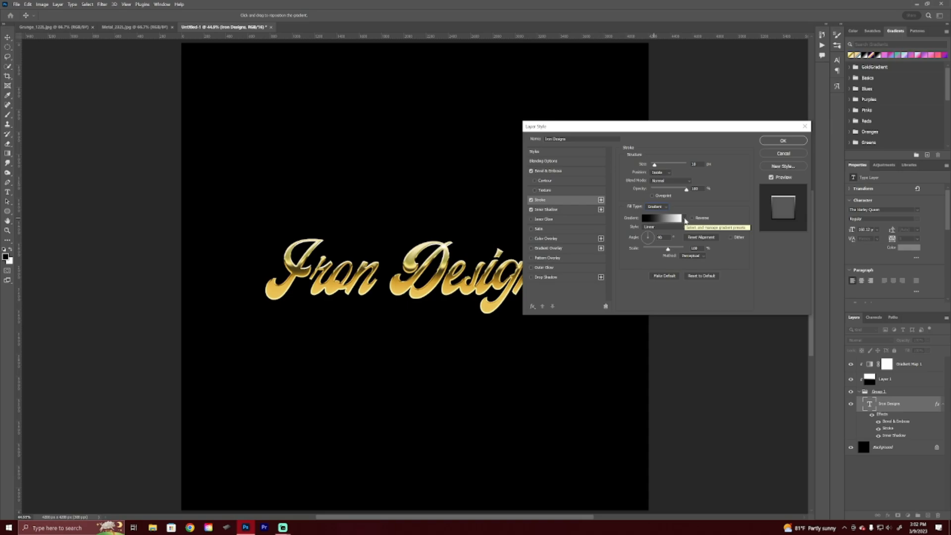
pyautogui.click(686, 221)
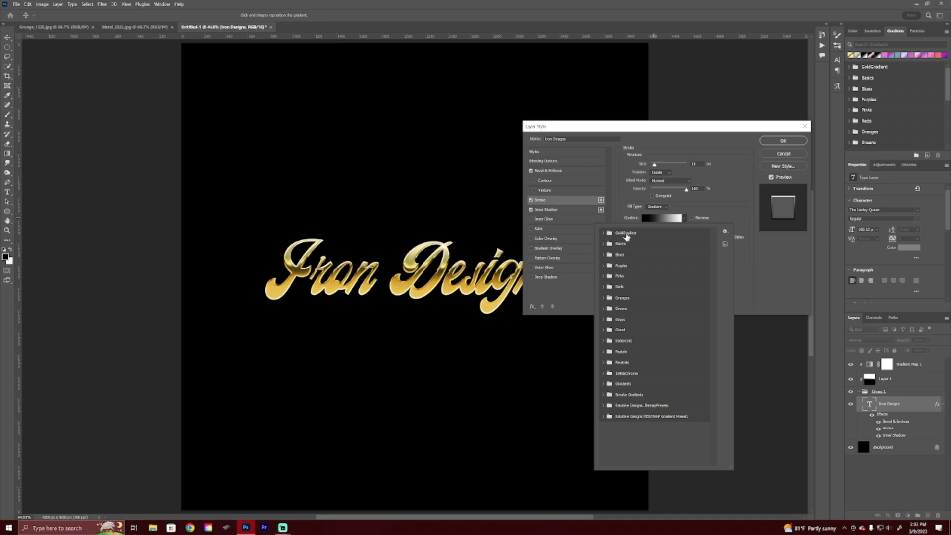
pyautogui.click(604, 234)
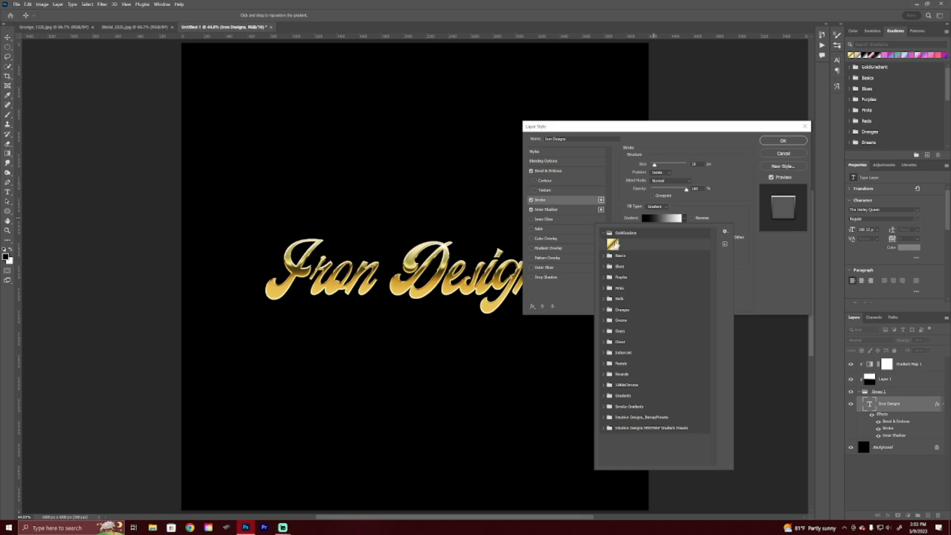
pyautogui.click(614, 245)
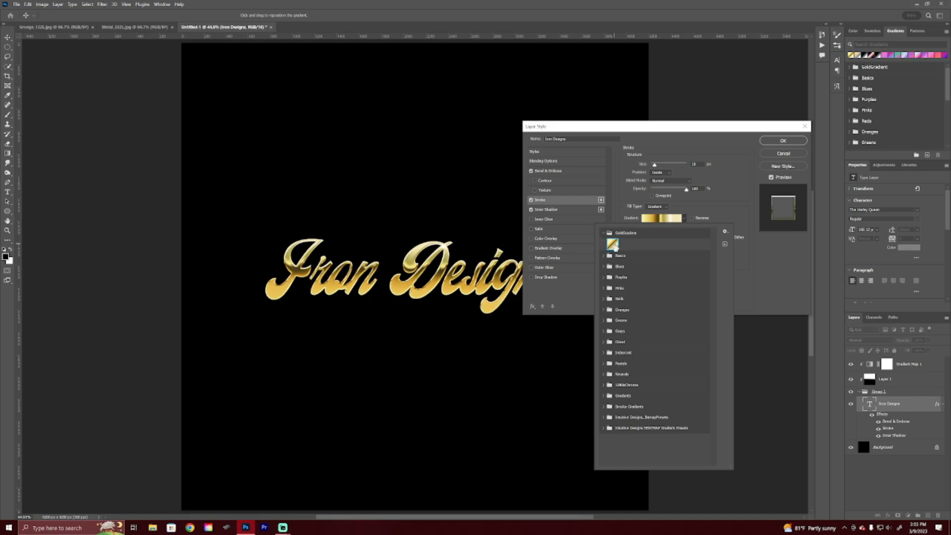
pyautogui.click(748, 229)
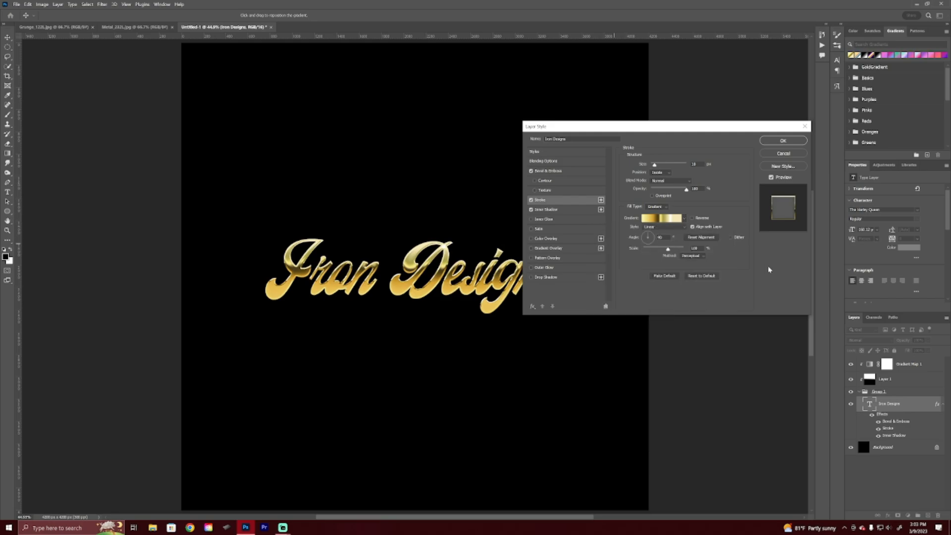
# - Turn on Overprint for the gradient stroke, set its opacity to 50%, apply the layer style and compare the stroke hidden and shown
pyautogui.click(653, 196)
pyautogui.click(687, 193)
pyautogui.write('50')
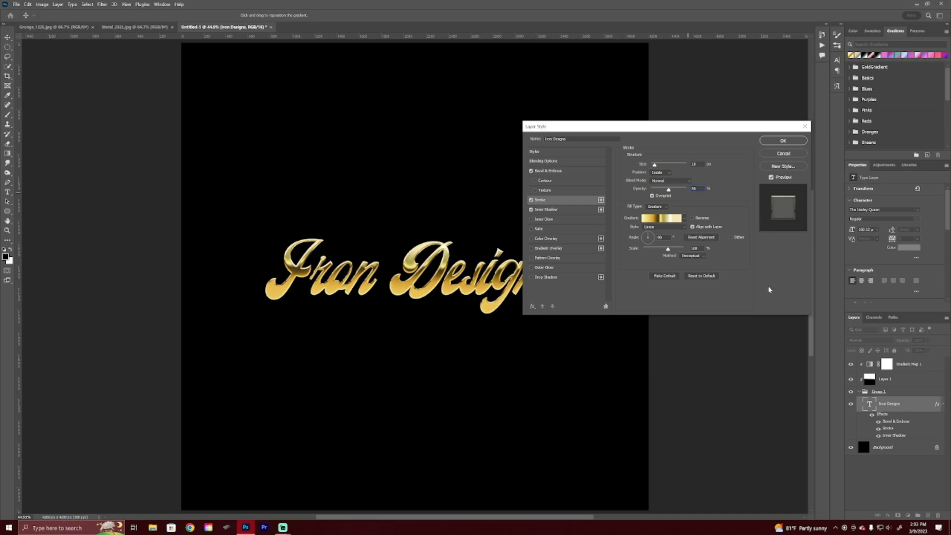
pyautogui.click(792, 141)
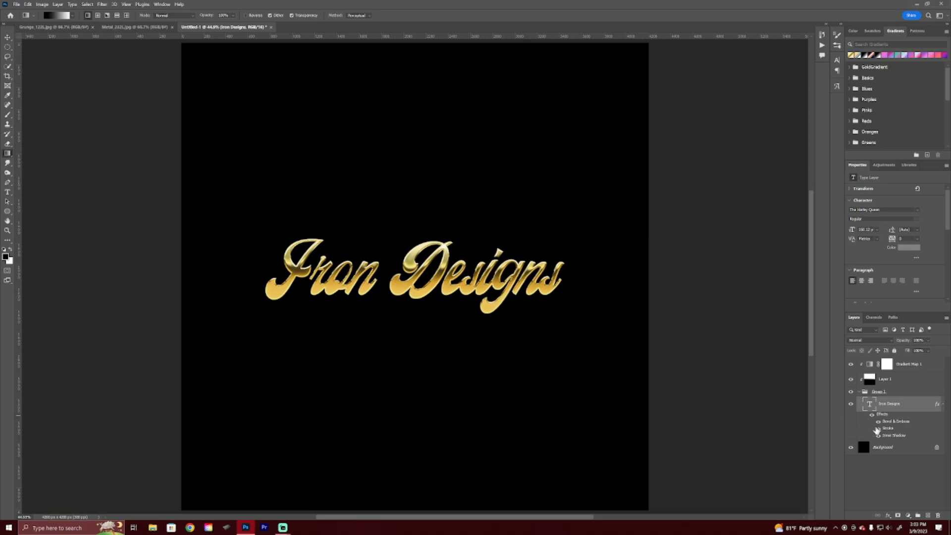
pyautogui.click(878, 428)
pyautogui.click(878, 429)
# - Add a new clipped layer between the black-and-white gradient layer and the gradient map, and render Clouds on it
pyautogui.click(913, 383)
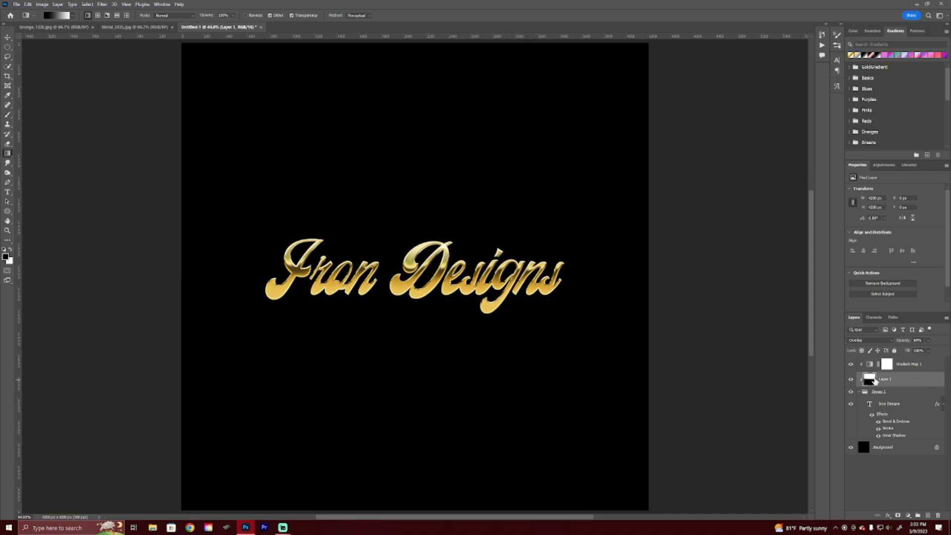
pyautogui.click(928, 517)
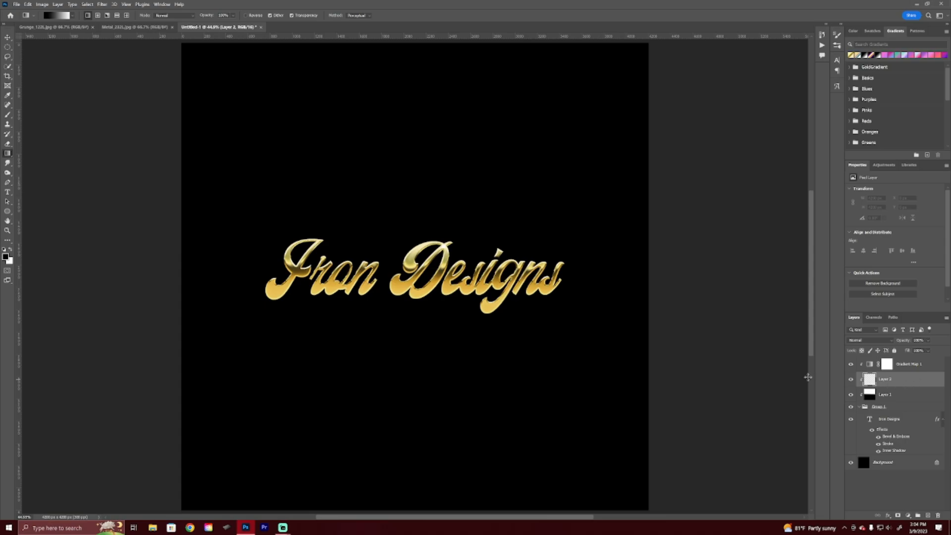
pyautogui.click(102, 4)
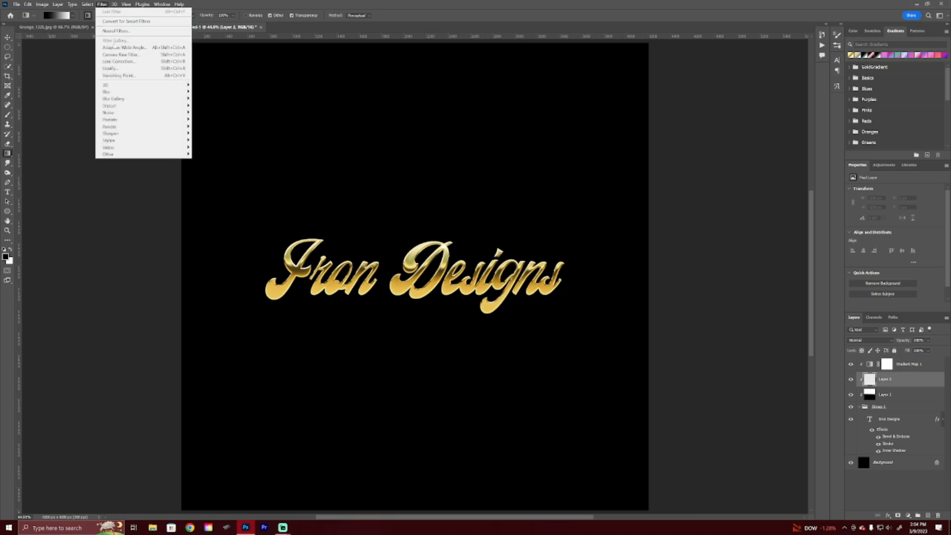
pyautogui.moveTo(165, 131)
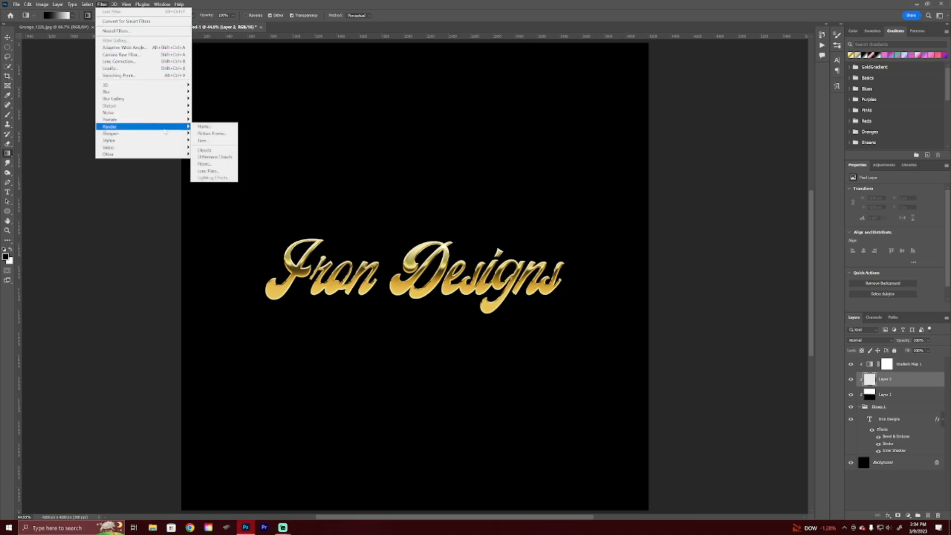
pyautogui.click(214, 151)
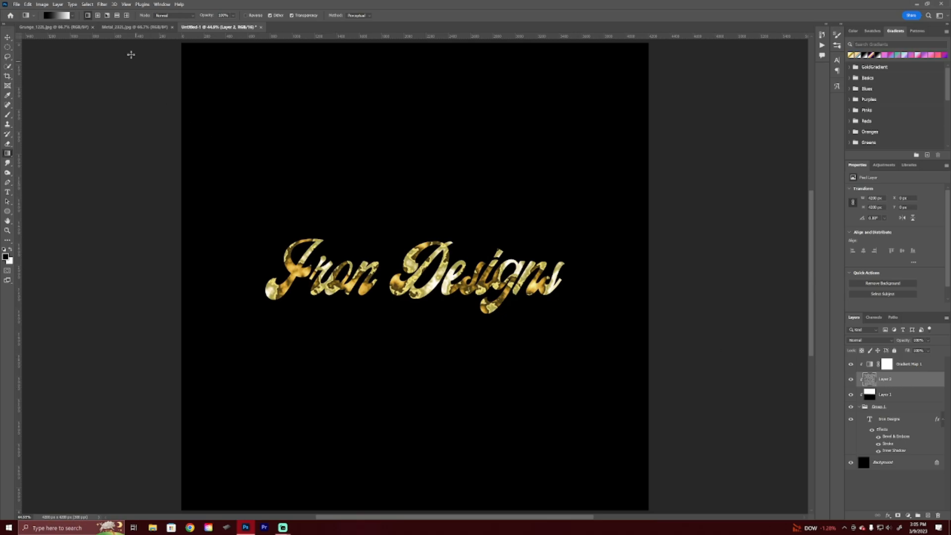
# - Soften the clouds layer with a Gaussian Blur of 40 pixels and lower the layer's opacity to 20%
pyautogui.click(104, 4)
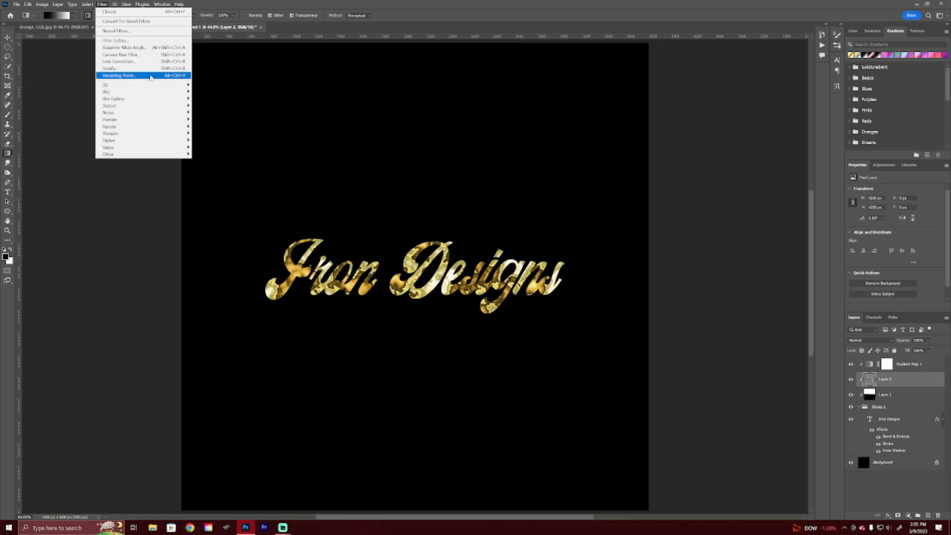
pyautogui.moveTo(171, 93)
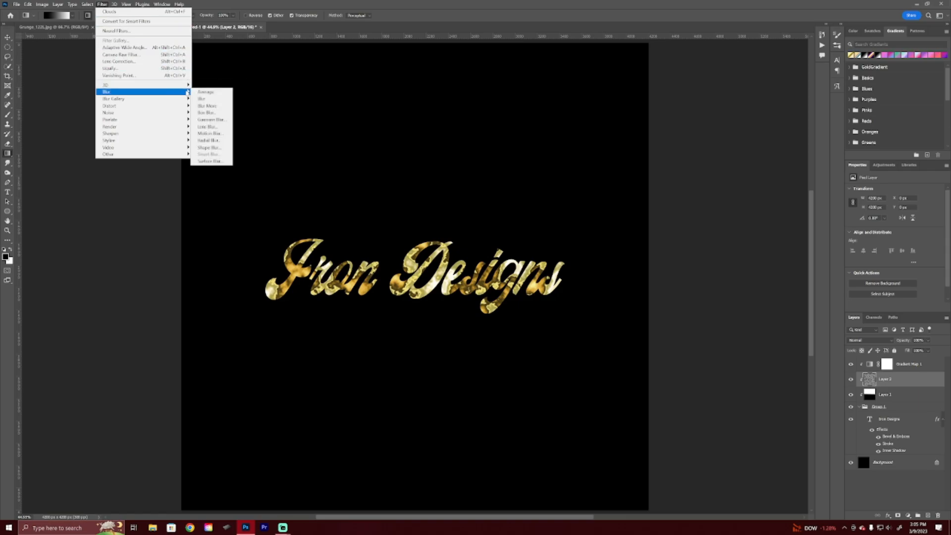
pyautogui.click(216, 119)
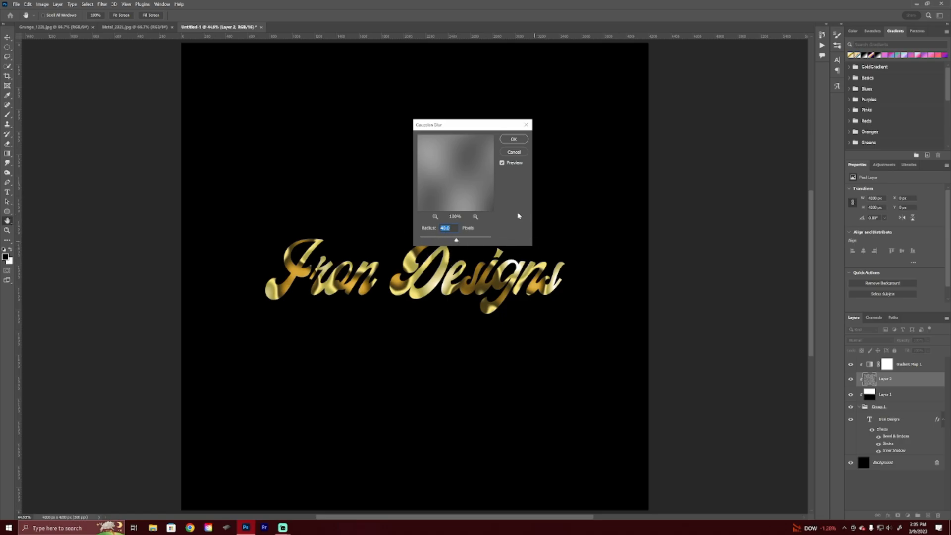
pyautogui.click(514, 139)
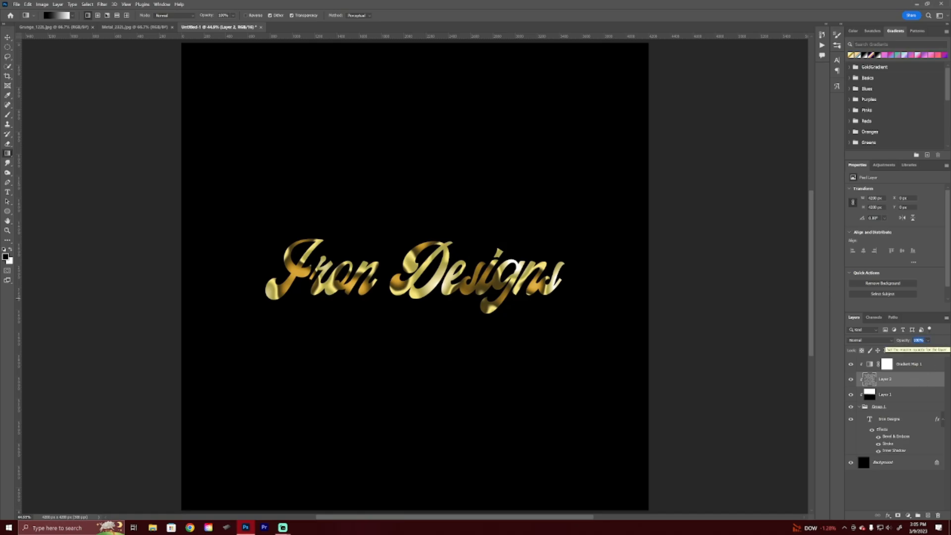
pyautogui.write('20')
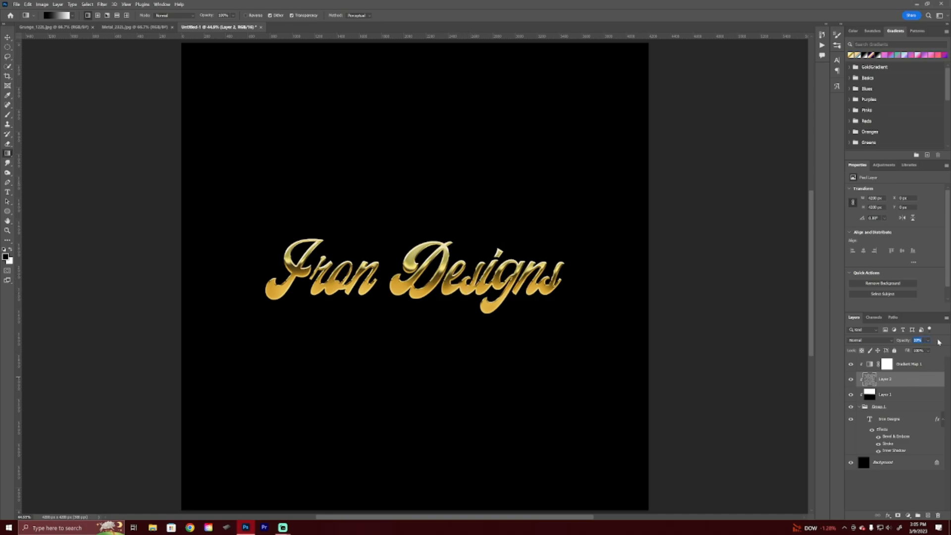
pyautogui.press('Return')
# - Examine the lettering up close with the blurred clouds layer hidden and shown
pyautogui.scroll(5, 443, 273)
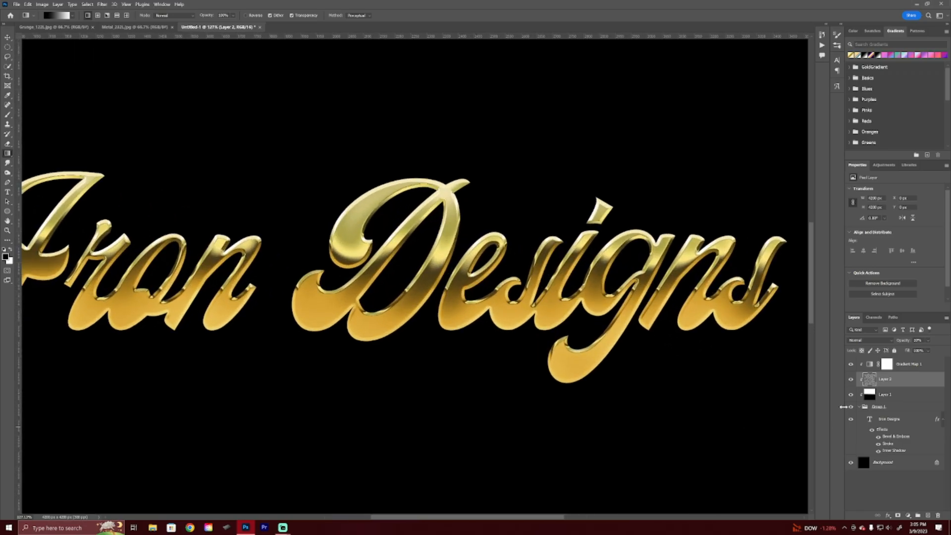
pyautogui.click(851, 380)
pyautogui.click(851, 380)
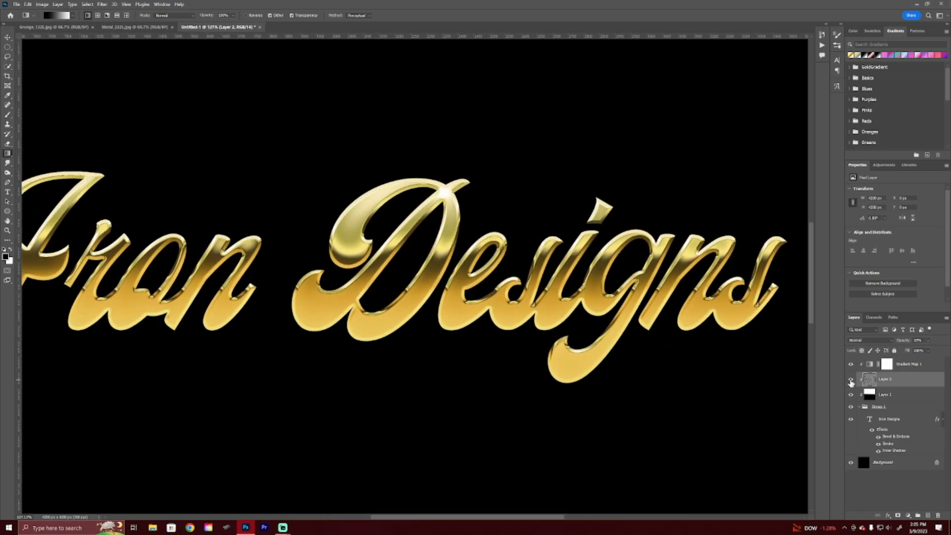
pyautogui.click(851, 380)
pyautogui.click(851, 380)
pyautogui.click(851, 380)
pyautogui.click(851, 380)
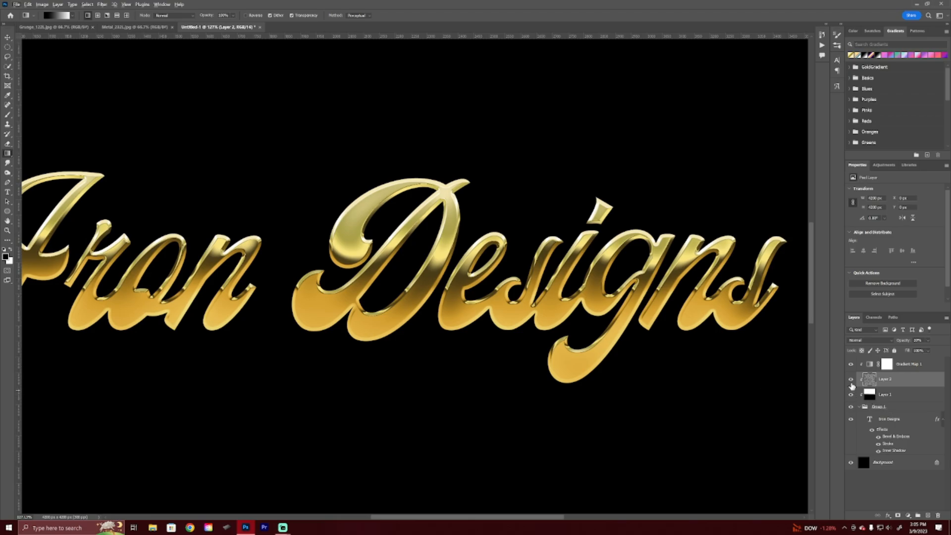
pyautogui.click(851, 380)
pyautogui.click(852, 380)
pyautogui.scroll(-4, 273, 378)
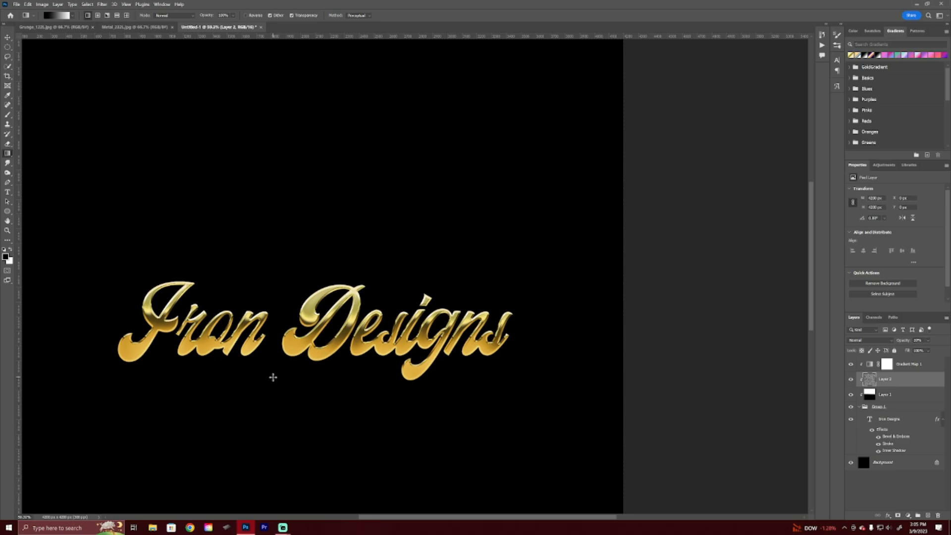
pyautogui.scroll(-1, 273, 378)
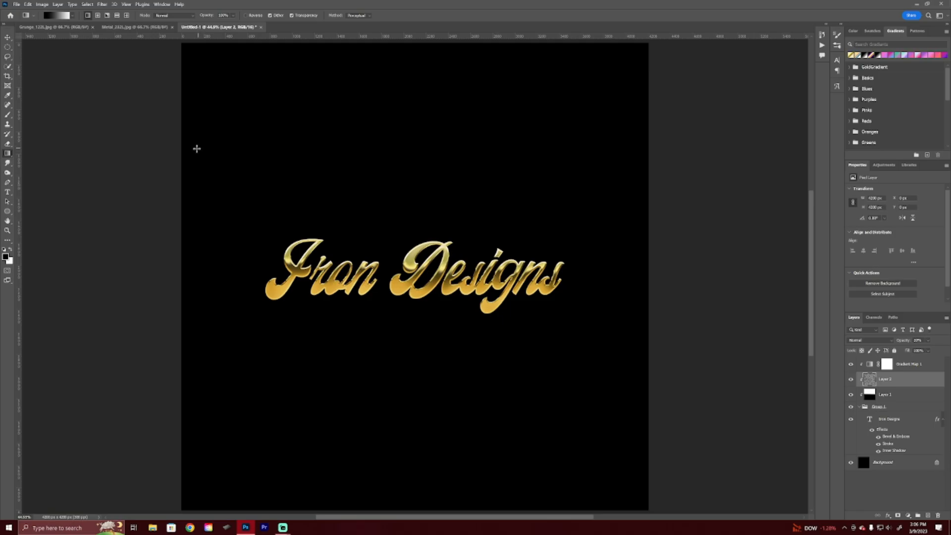
# - Copy the metal texture image from its own document into the lettering document, clipped directly below the gradient map
pyautogui.click(139, 28)
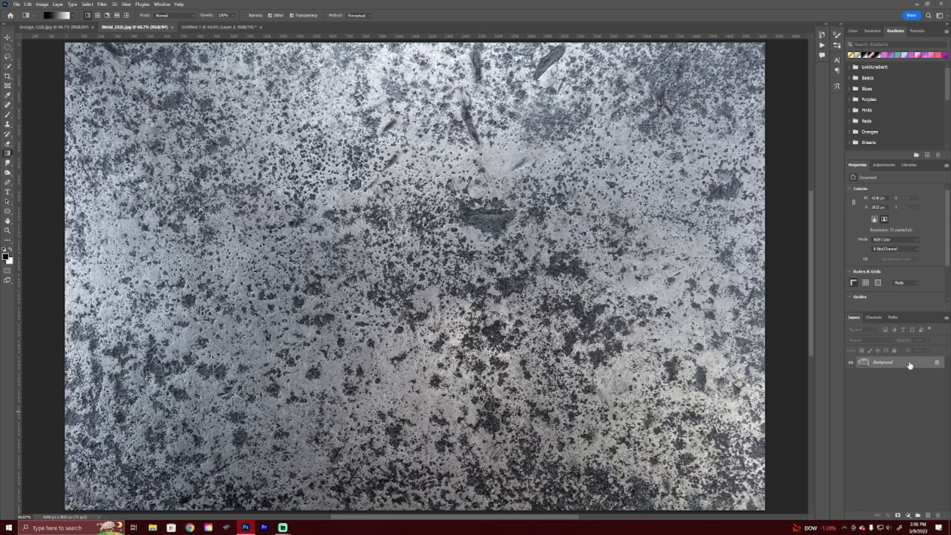
pyautogui.moveTo(910, 365); pyautogui.dragTo(433, 282)
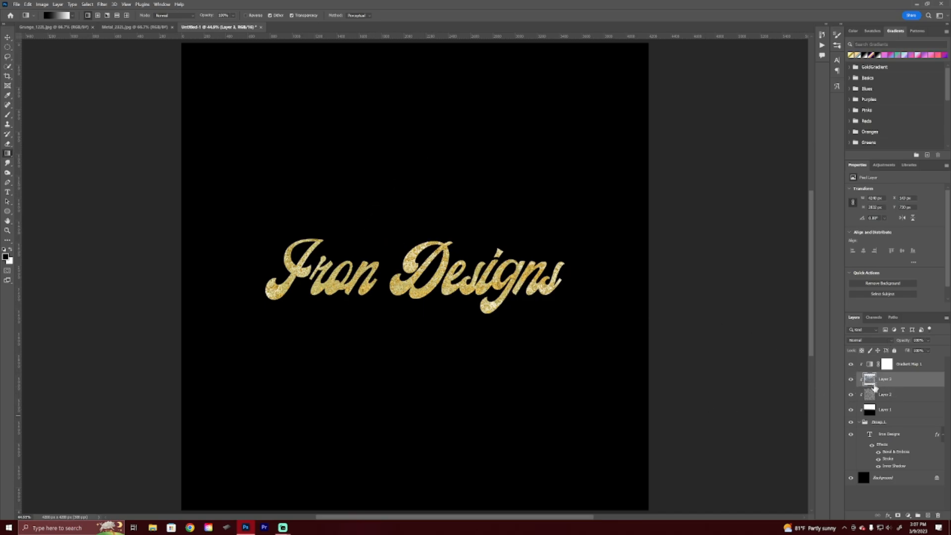
# - Shift the metal texture sideways with Free Transform so its edge falls across the first letter
pyautogui.hotkey('ctrl', 't')
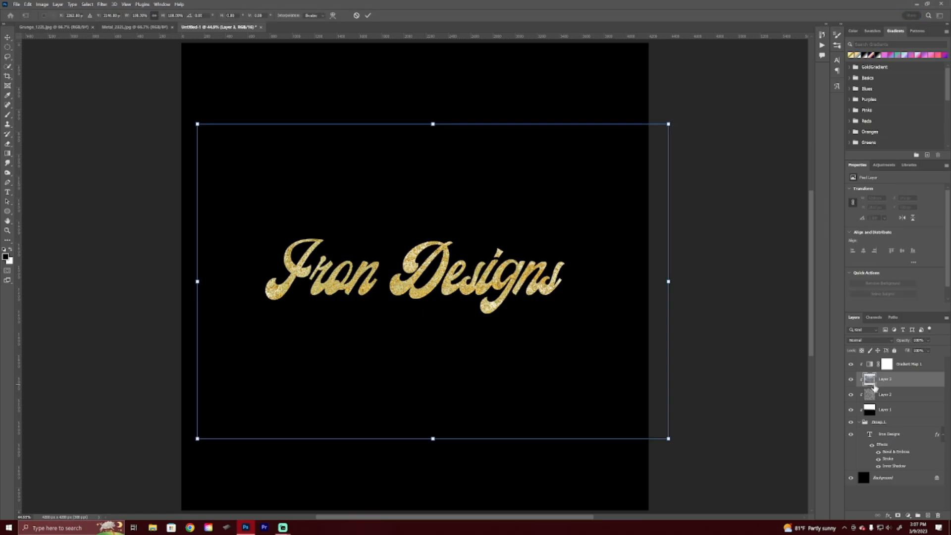
pyautogui.moveTo(390, 275); pyautogui.dragTo(497, 276)
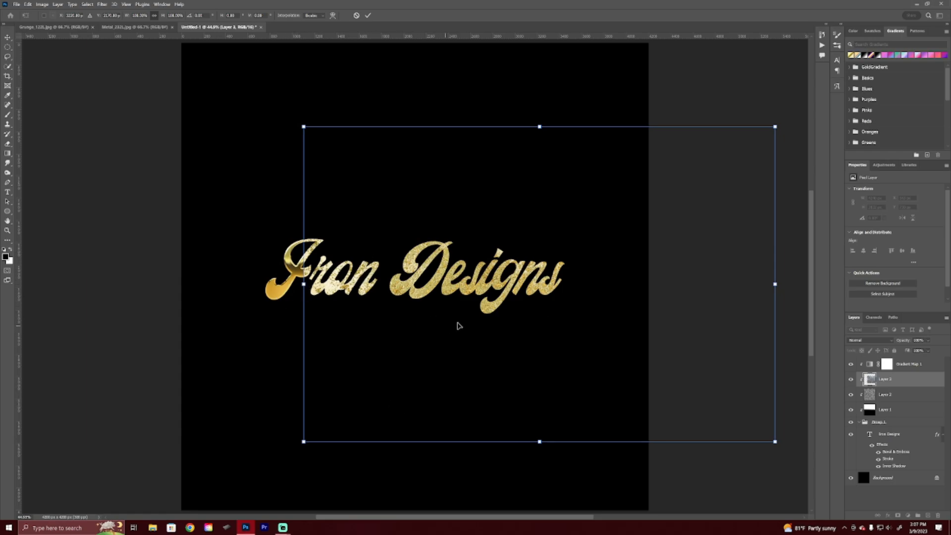
pyautogui.press('Return')
pyautogui.press('g')
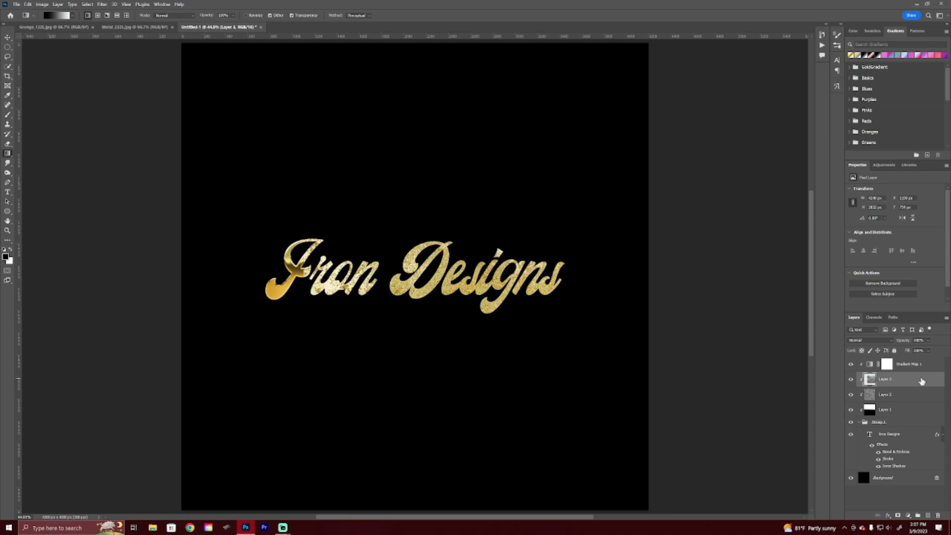
# - Move the metal texture back over the text and squeeze it non-proportionally to about 2790 by 725 px, closely framing the lettering
pyautogui.hotkey('ctrl', 't')
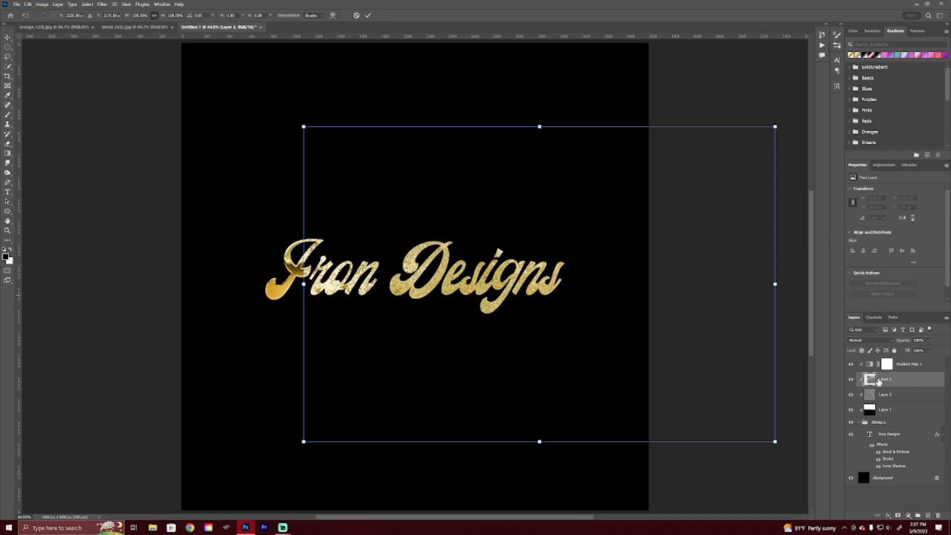
pyautogui.moveTo(590, 303); pyautogui.dragTo(471, 299)
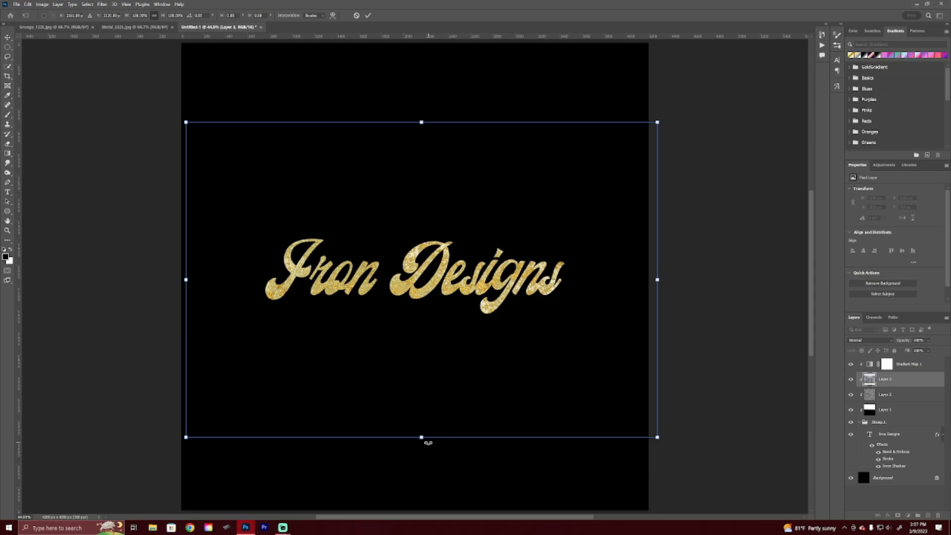
pyautogui.moveTo(421, 439); pyautogui.dragTo(423, 320)
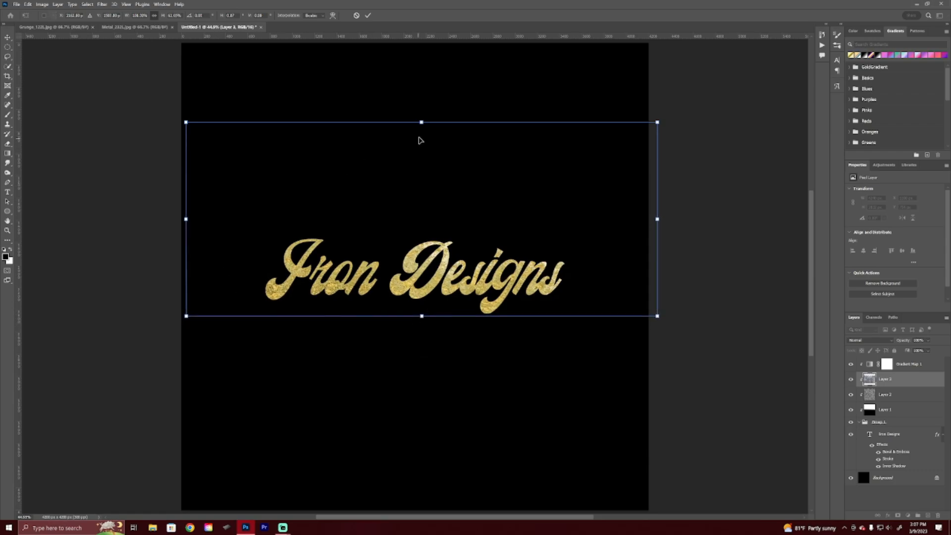
pyautogui.moveTo(424, 127); pyautogui.dragTo(422, 236)
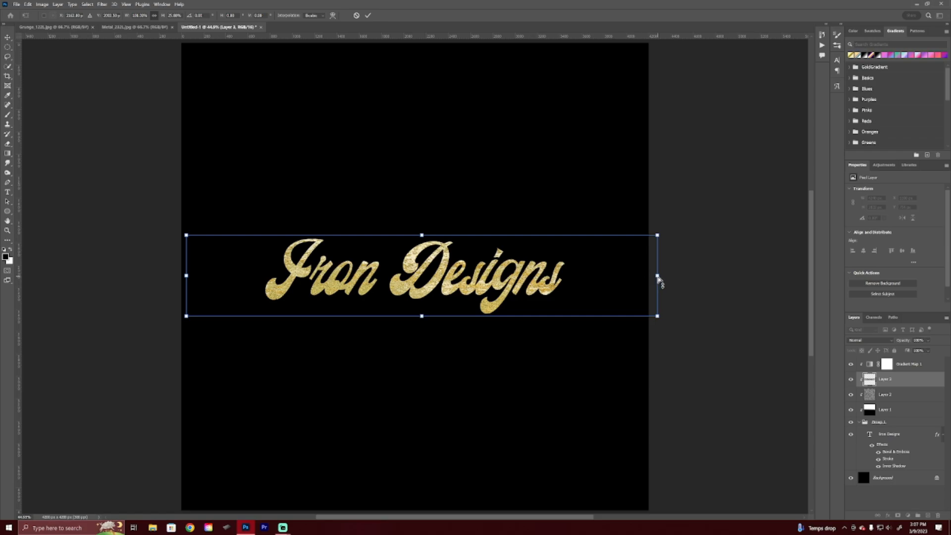
pyautogui.moveTo(658, 278); pyautogui.dragTo(570, 279)
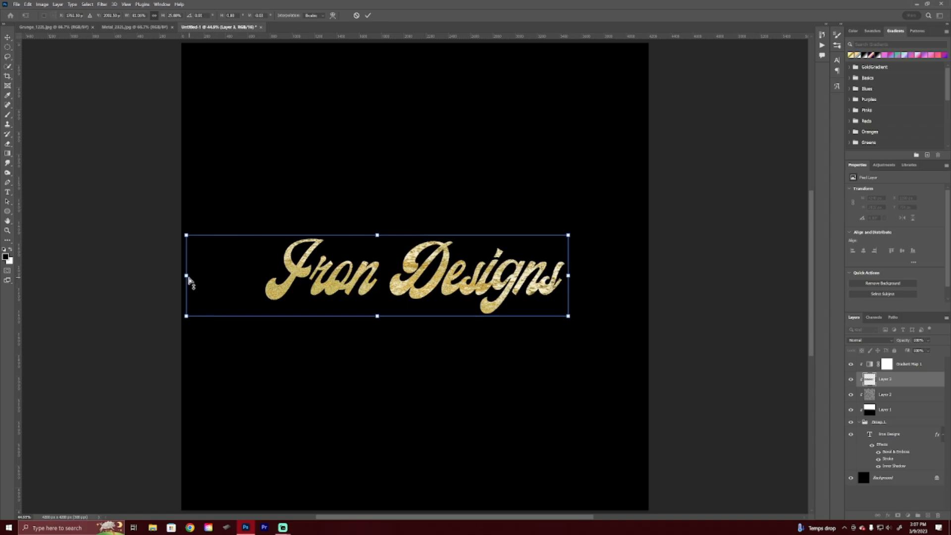
pyautogui.moveTo(187, 279); pyautogui.dragTo(260, 280)
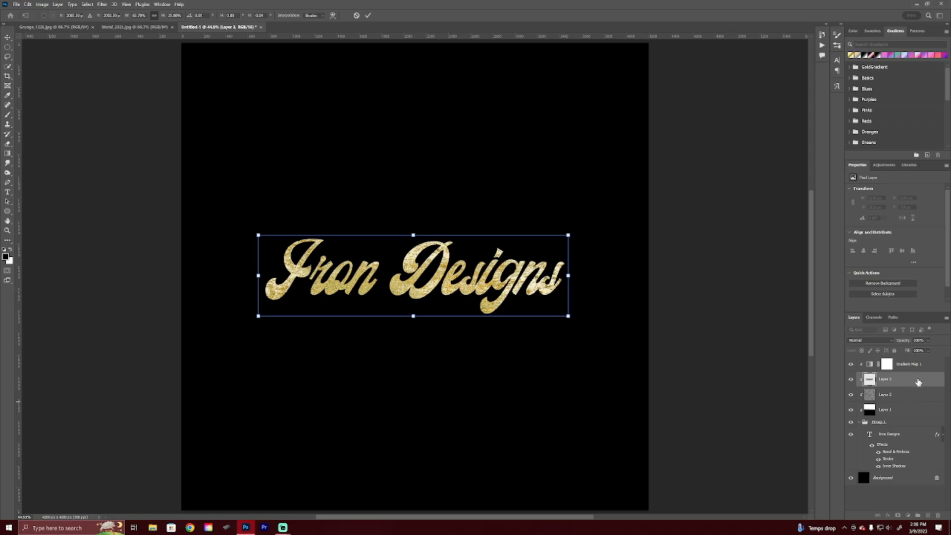
pyautogui.press('Return')
pyautogui.press('g')
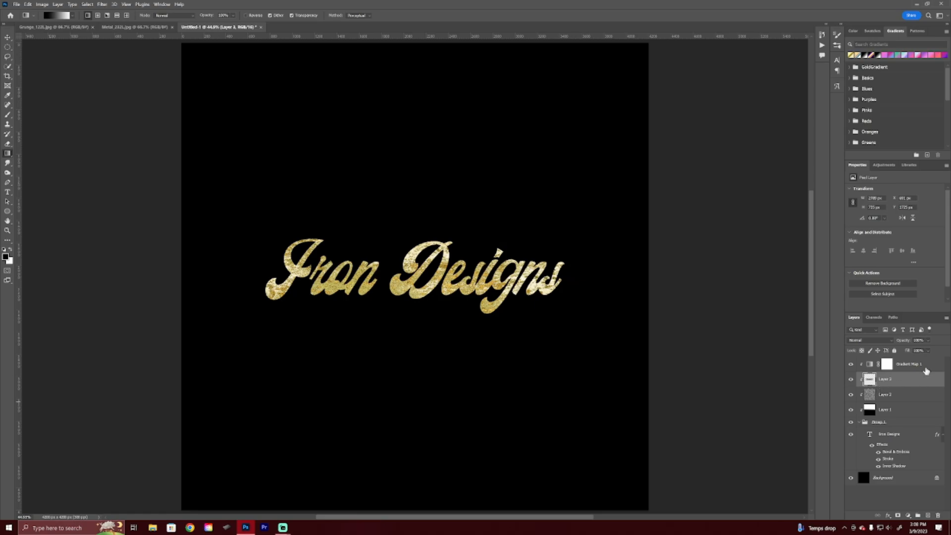
# - Lower the metal texture layer's opacity to 7% and compare the lettering up close with it hidden and shown
pyautogui.click(929, 342)
pyautogui.moveTo(911, 350); pyautogui.dragTo(909, 351)
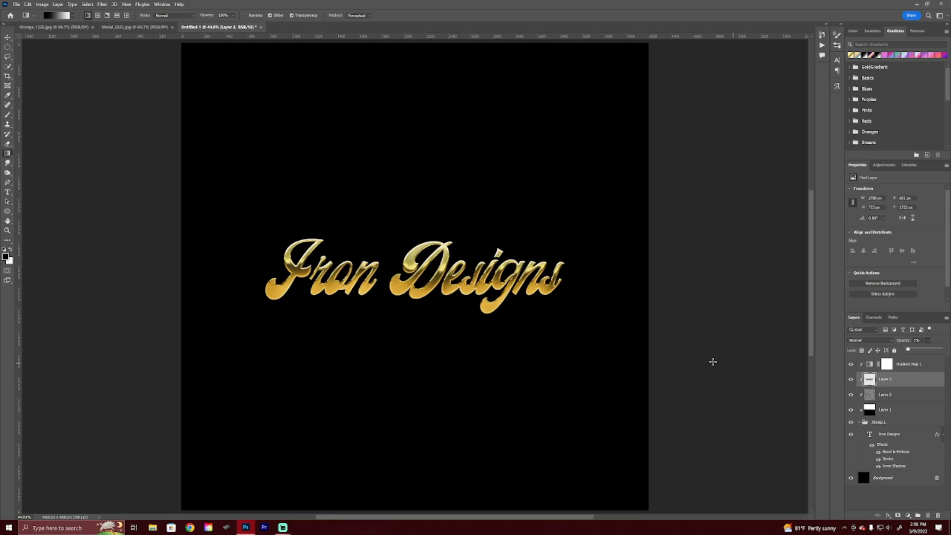
pyautogui.scroll(5, 492, 281)
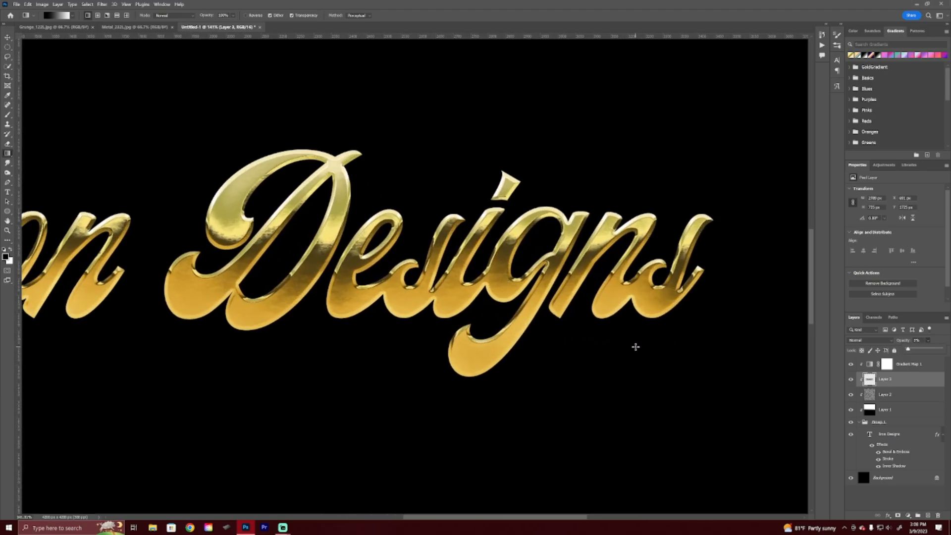
pyautogui.click(852, 380)
pyautogui.click(851, 380)
pyautogui.scroll(-2, 273, 364)
pyautogui.scroll(-2, 293, 381)
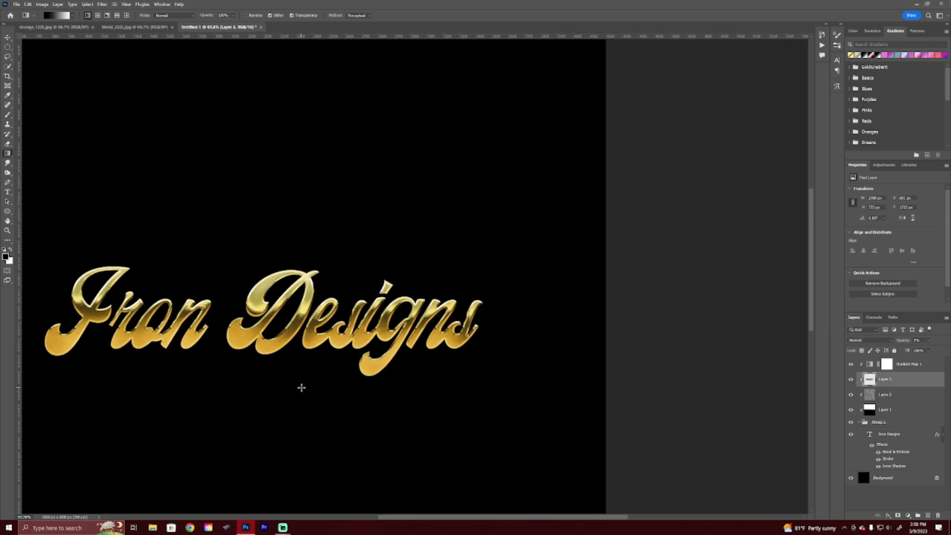
pyautogui.scroll(-1, 301, 387)
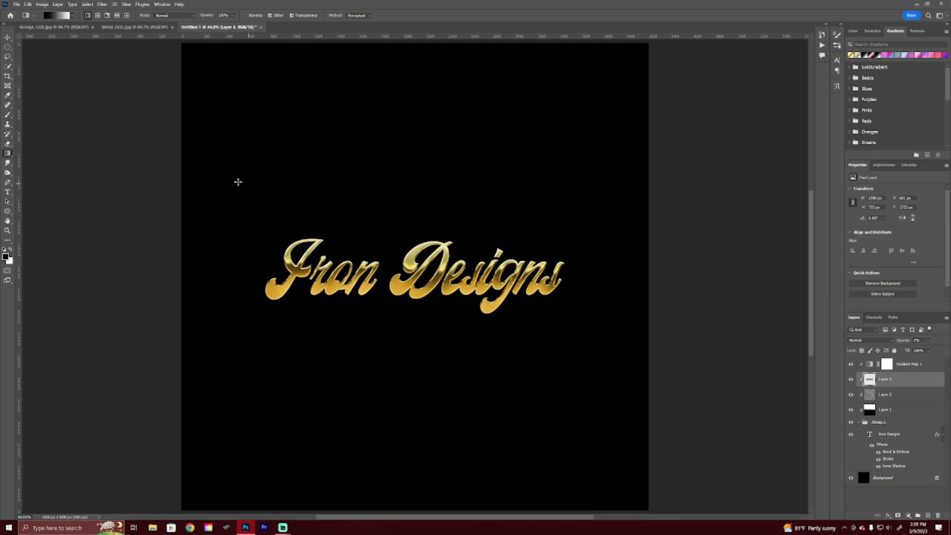
# - Copy the grunge texture image from its own document into the lettering document, clipped above the metal texture layer
pyautogui.click(79, 26)
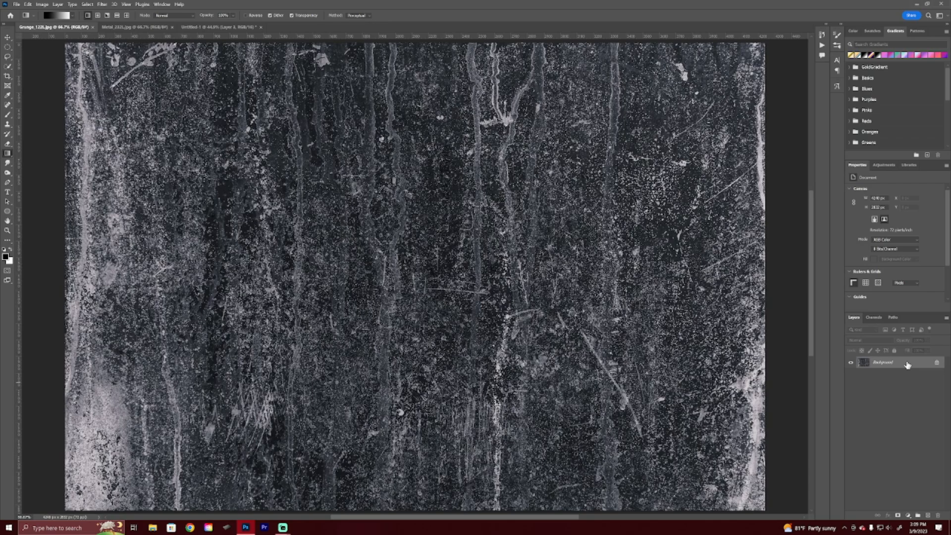
pyautogui.moveTo(908, 365); pyautogui.dragTo(419, 285)
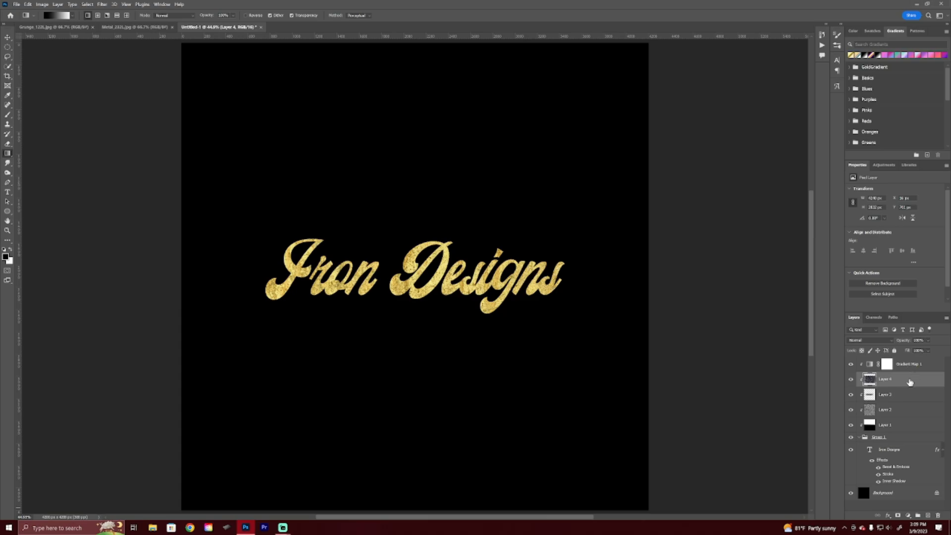
# - Show the grunge layer unclipped above the gradient map, and return it clipped beneath the gradient map
pyautogui.moveTo(910, 384); pyautogui.dragTo(910, 361)
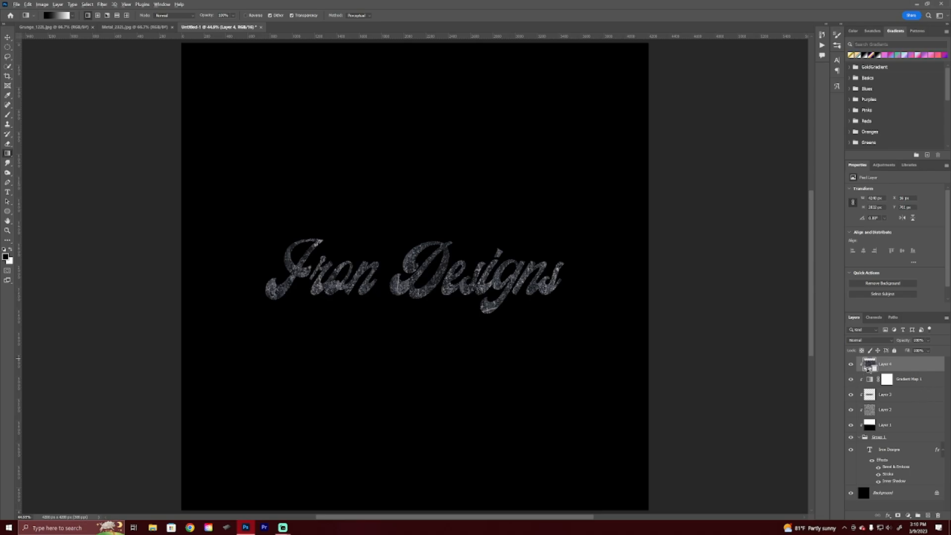
pyautogui.keyDown('alt'); pyautogui.click(924, 369); pyautogui.keyUp('alt')
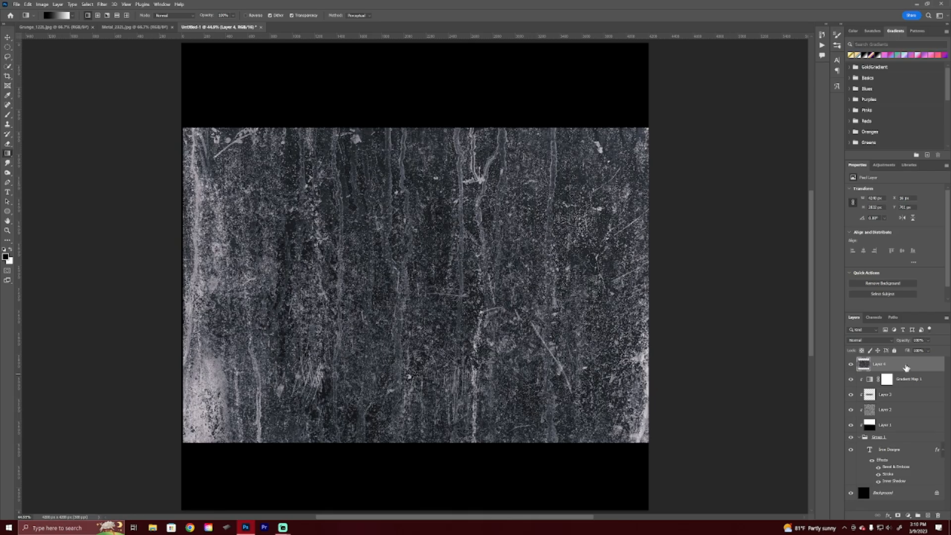
pyautogui.moveTo(907, 367); pyautogui.dragTo(915, 386)
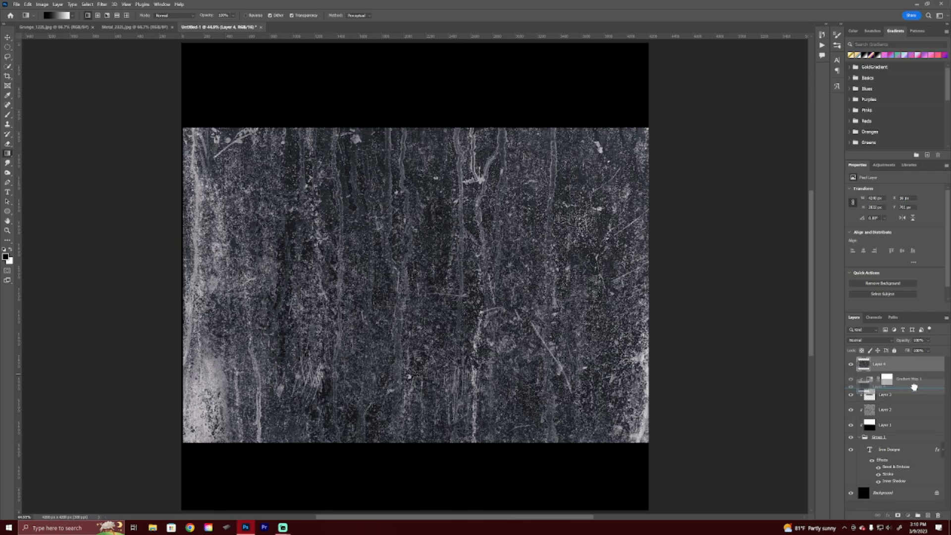
pyautogui.moveTo(915, 387); pyautogui.dragTo(915, 390)
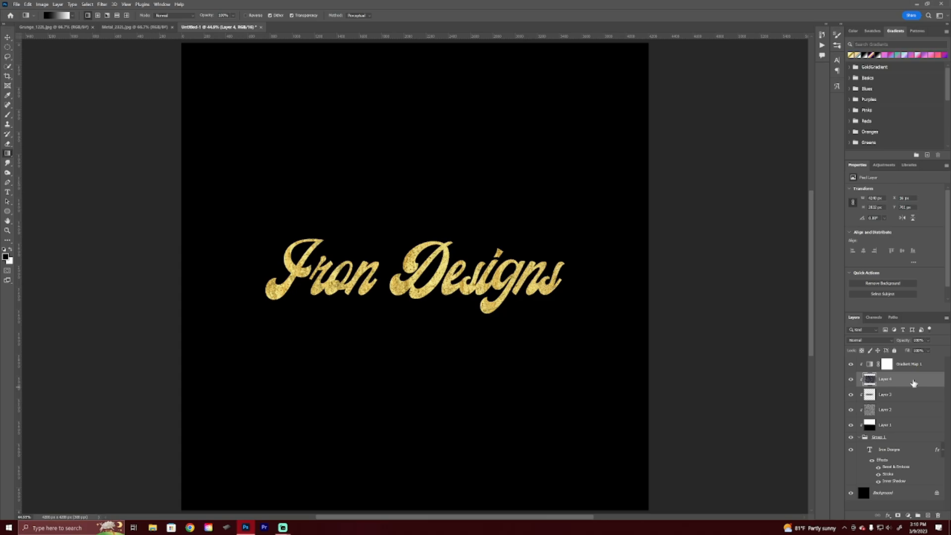
# - Shrink the grunge texture and squeeze it non-proportionally to about 2757 px wide, closely framing the Iron Designs lettering
pyautogui.hotkey('ctrl', 't')
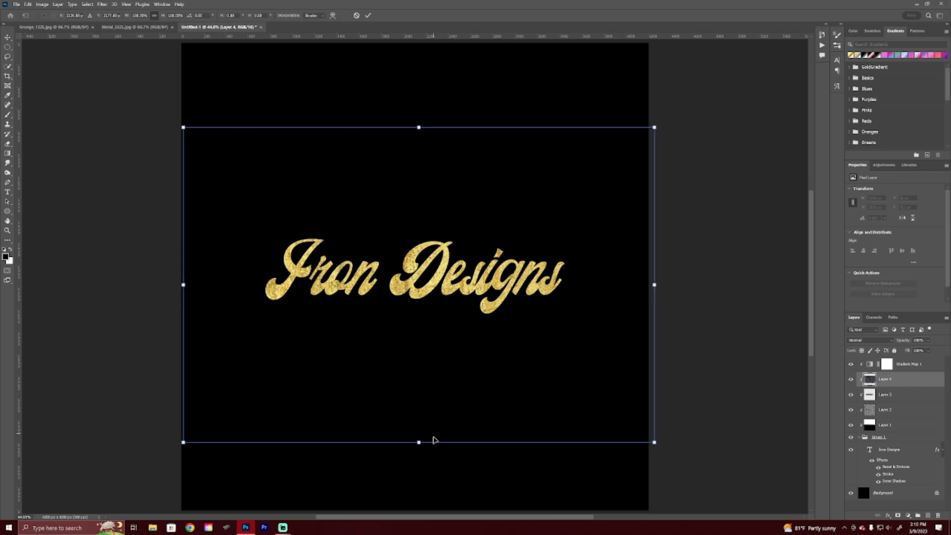
pyautogui.moveTo(419, 442); pyautogui.dragTo(411, 339)
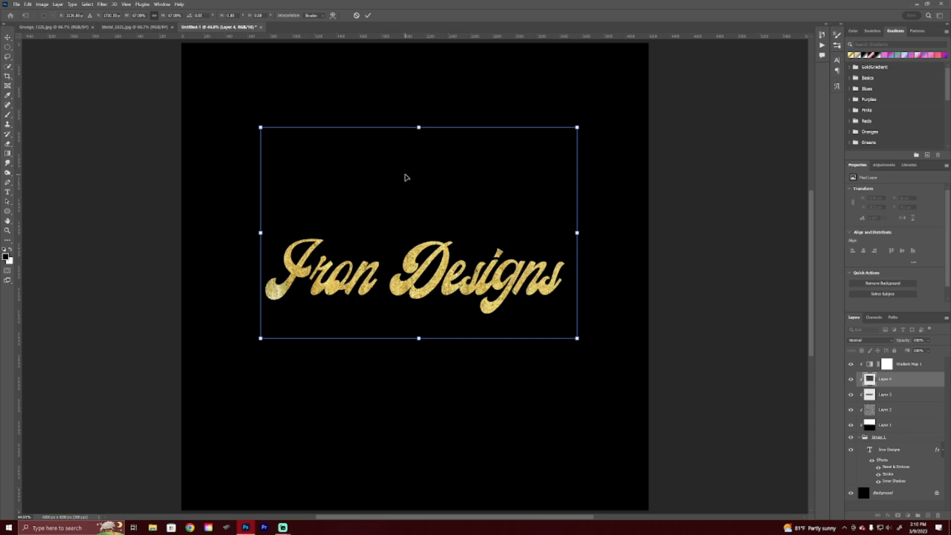
pyautogui.moveTo(406, 178); pyautogui.dragTo(405, 213)
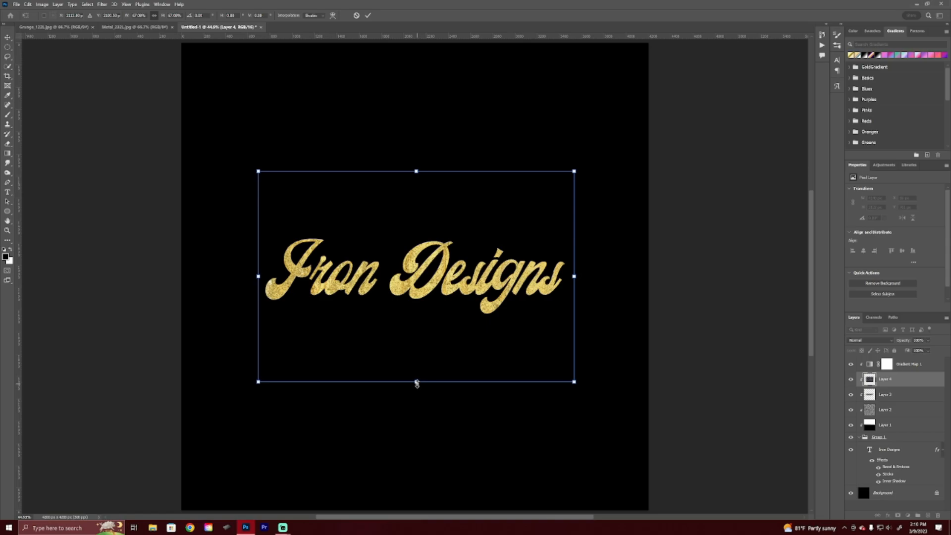
pyautogui.moveTo(416, 383); pyautogui.dragTo(418, 319)
pyautogui.moveTo(418, 172); pyautogui.dragTo(418, 235)
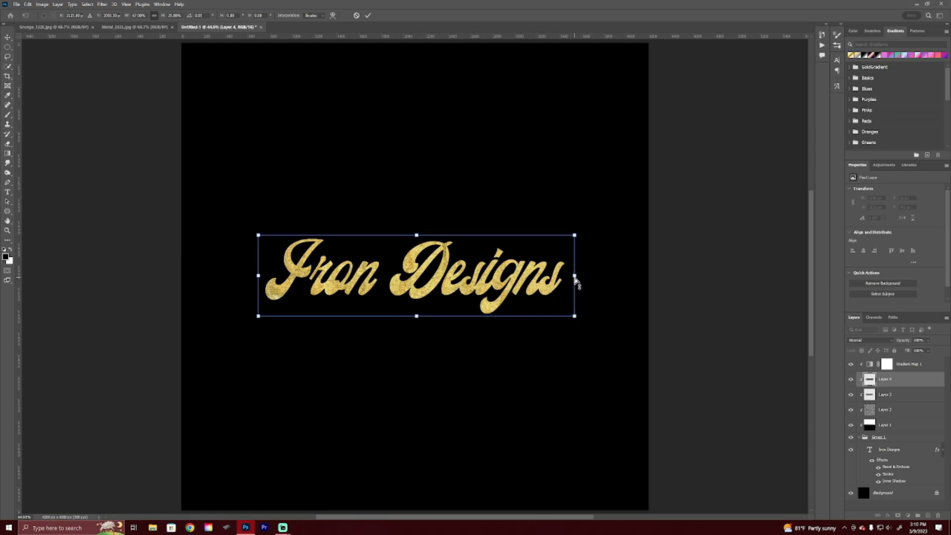
pyautogui.moveTo(575, 276); pyautogui.dragTo(568, 277)
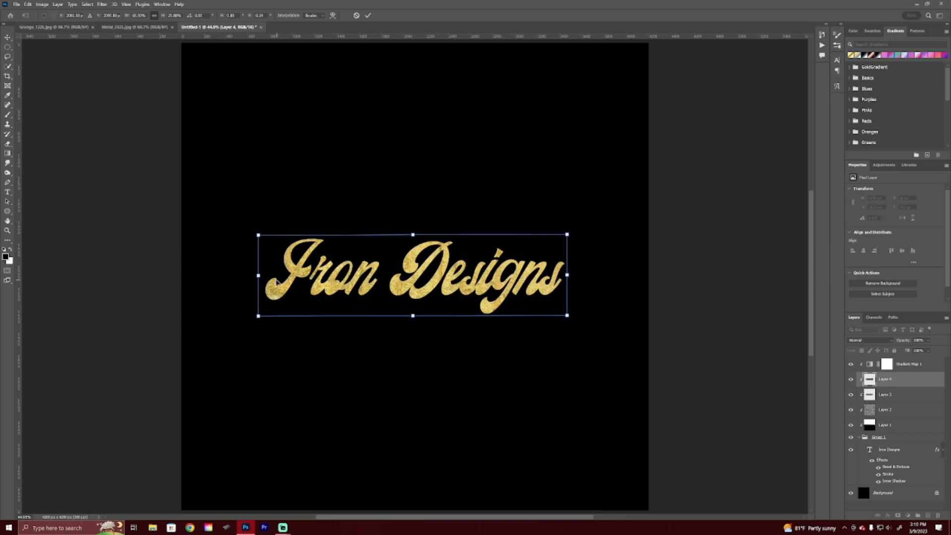
pyautogui.moveTo(259, 275); pyautogui.dragTo(261, 276)
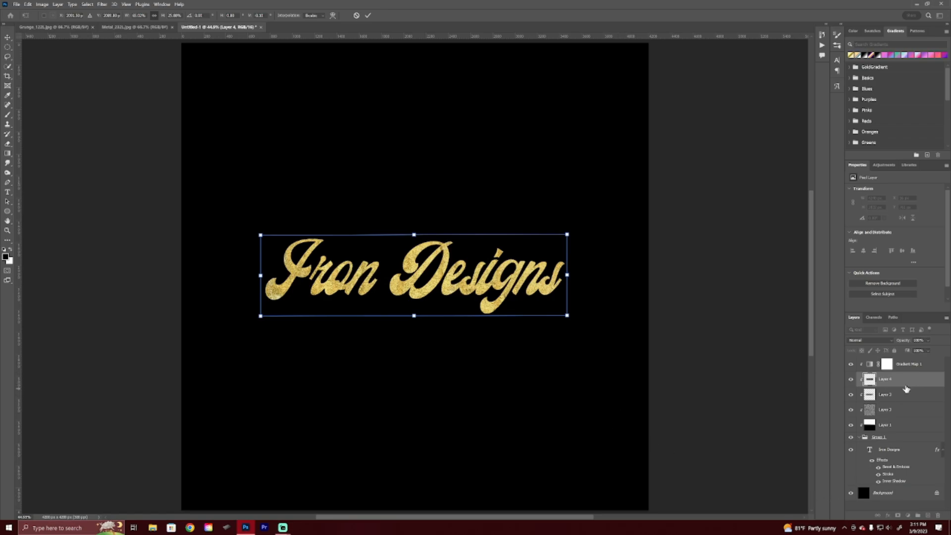
pyautogui.press('Return')
pyautogui.press('g')
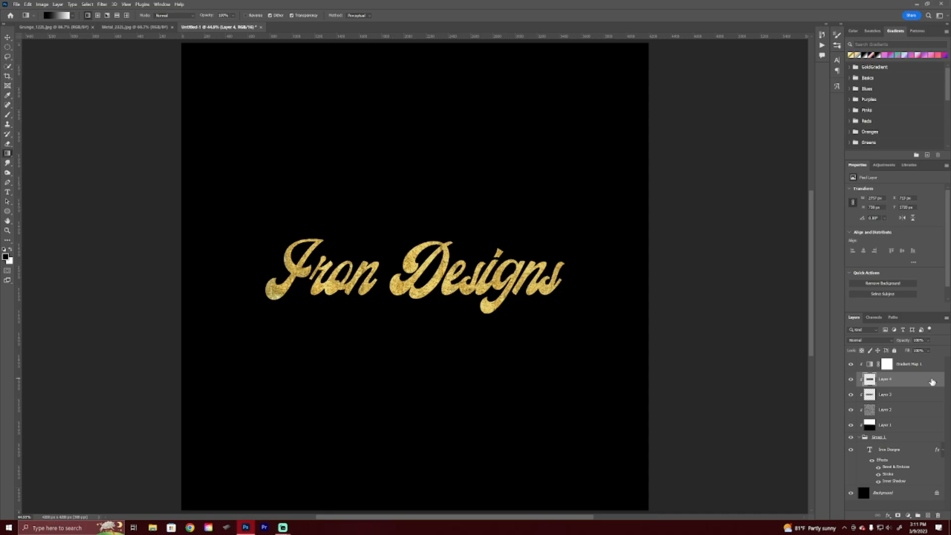
# - Set the grunge layer's blend mode to Lighten and lower its opacity to about 27%, checking the lettering up close
pyautogui.click(862, 342)
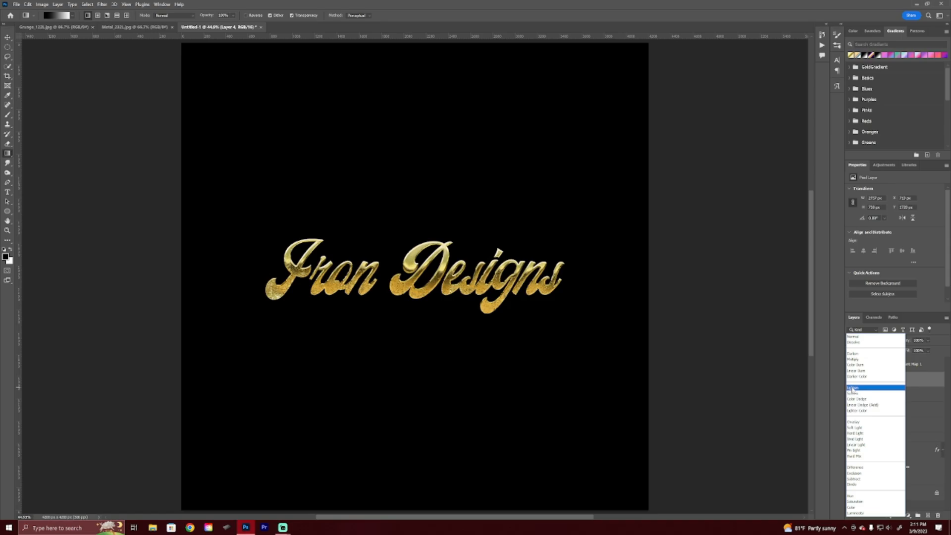
pyautogui.click(853, 388)
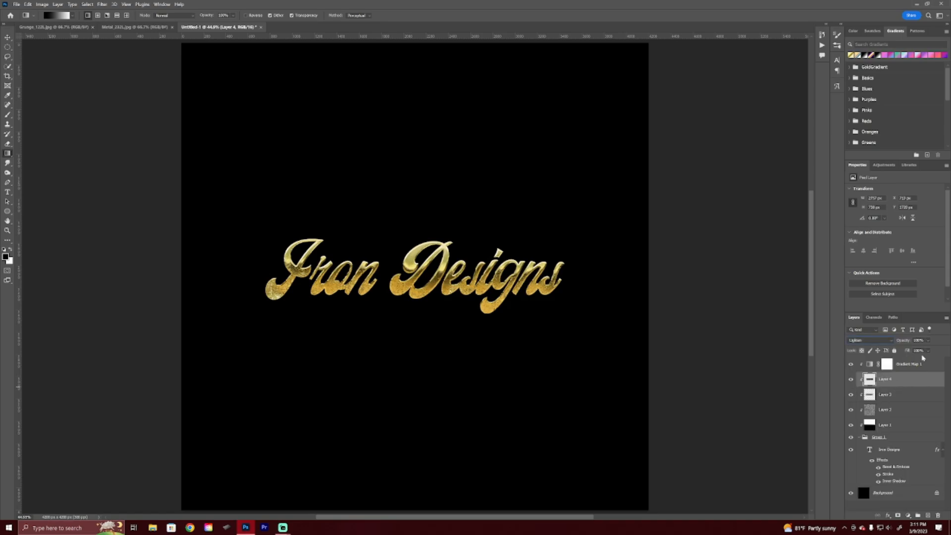
pyautogui.click(928, 341)
pyautogui.moveTo(923, 351); pyautogui.dragTo(921, 350)
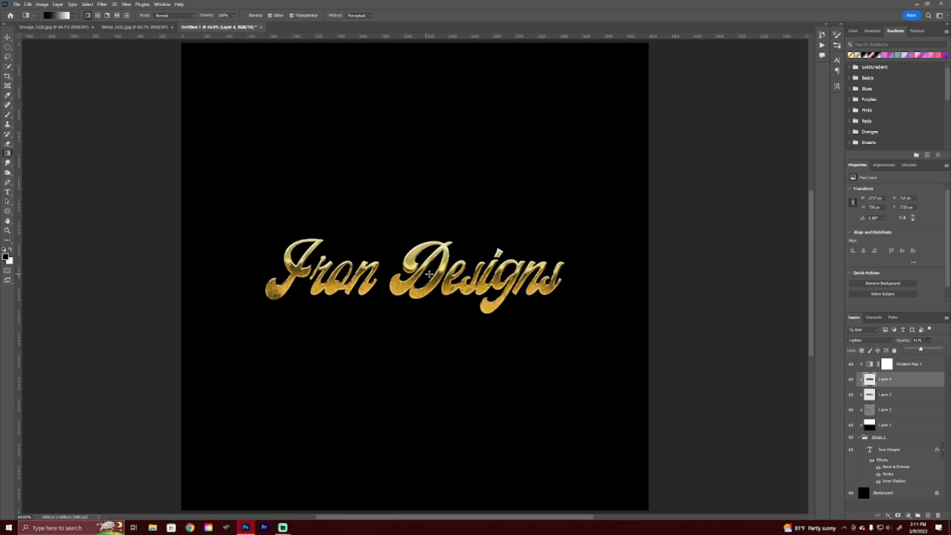
pyautogui.scroll(5, 424, 285)
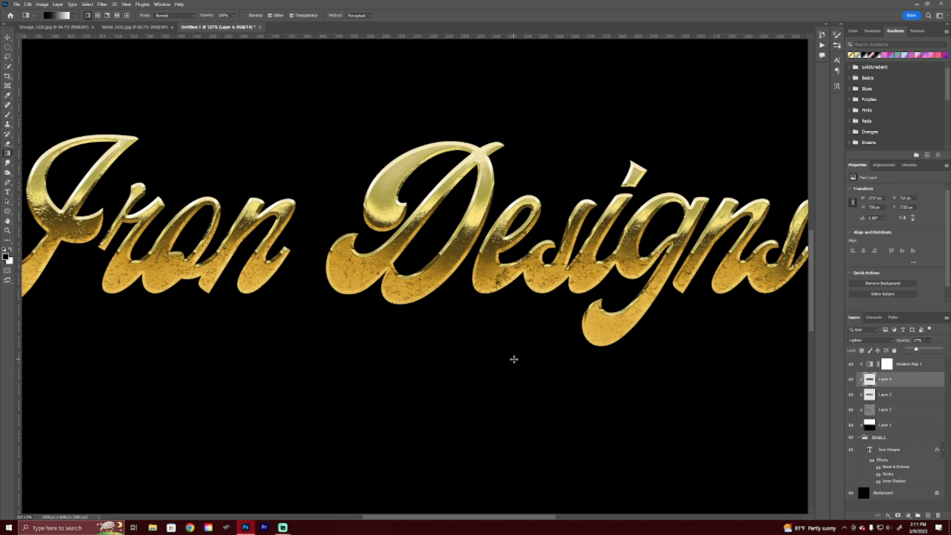
pyautogui.scroll(-1, 495, 391)
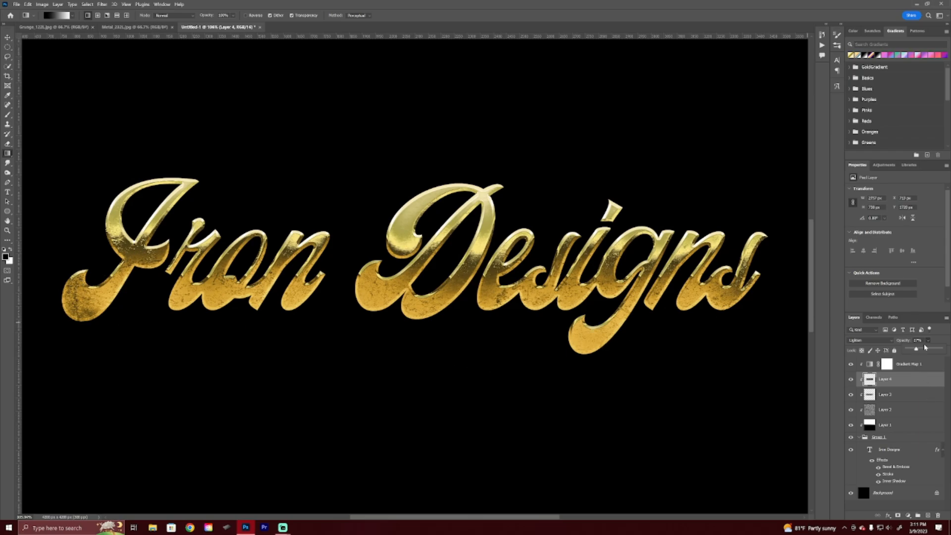
pyautogui.click(910, 396)
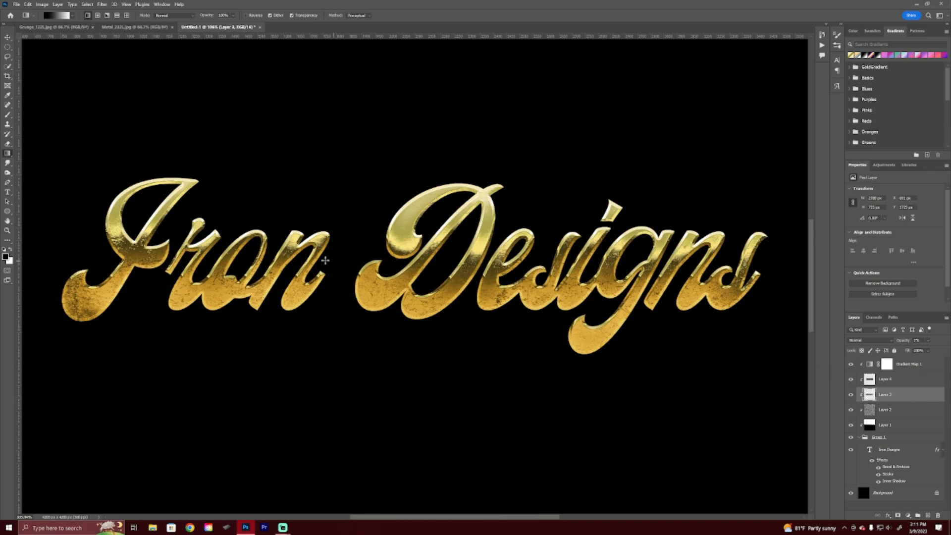
pyautogui.click(928, 341)
pyautogui.moveTo(913, 352); pyautogui.dragTo(914, 353)
# - Set the grunge texture layer's opacity to 30% and view the whole canvas
pyautogui.click(915, 380)
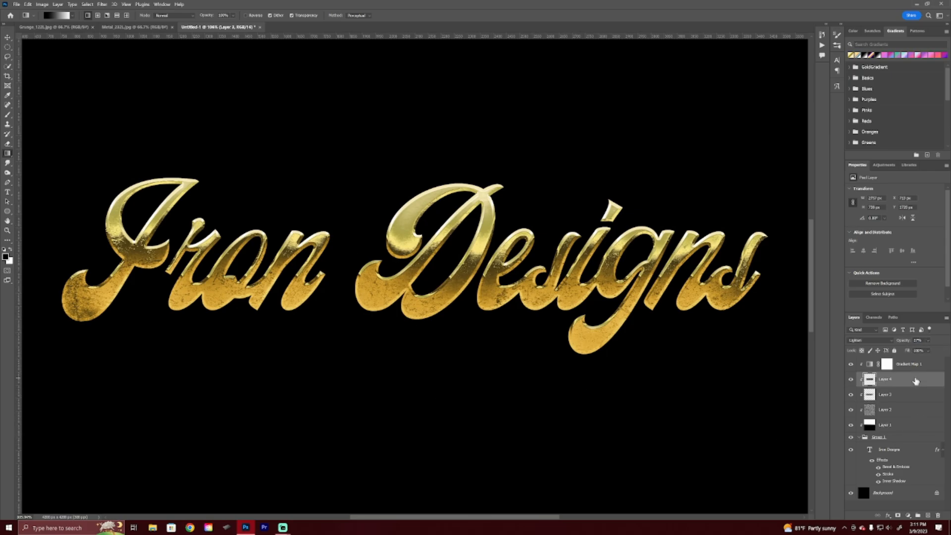
pyautogui.click(929, 341)
pyautogui.click(923, 341)
pyautogui.write('30')
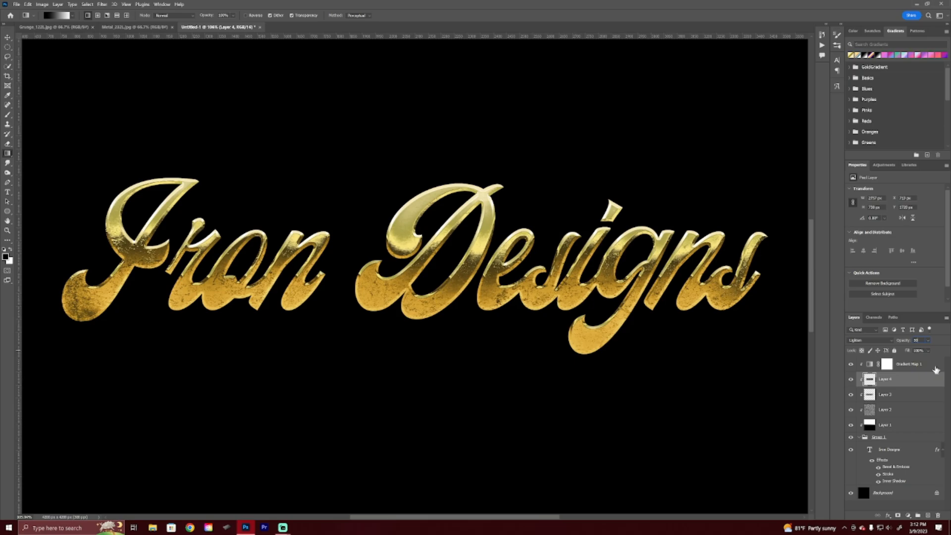
pyautogui.press('Return')
pyautogui.hotkey('ctrl', '0')
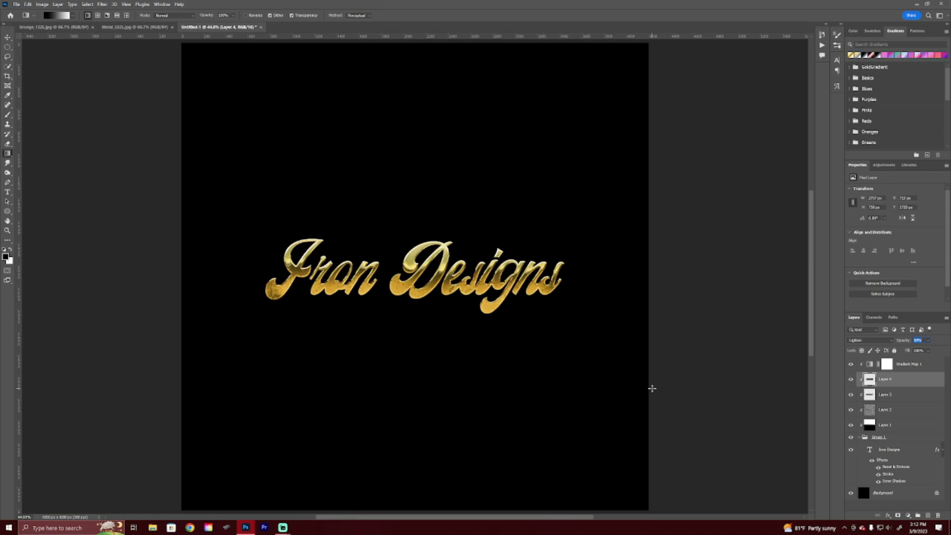
# - Replace the text layer's wording "Iron Designs" with "Tampa florida" and commit the edit
pyautogui.click(922, 452)
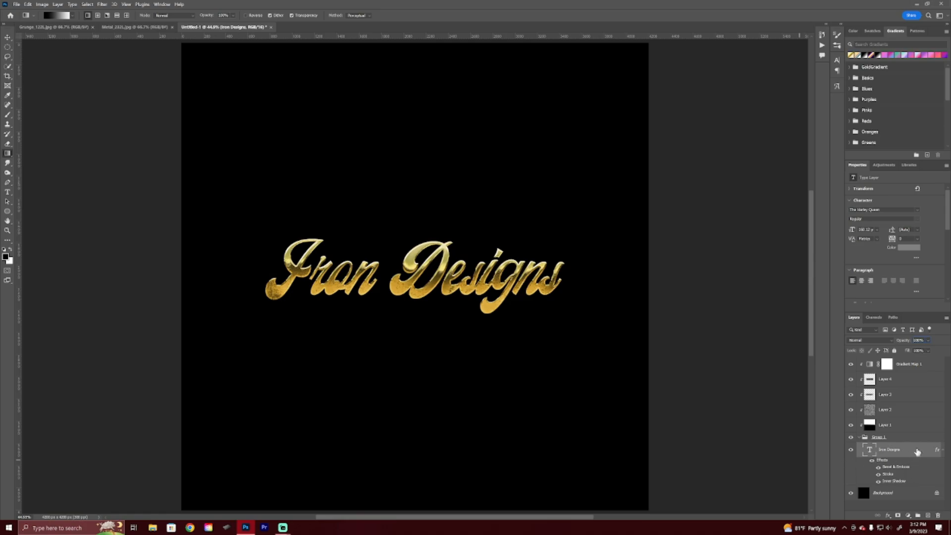
pyautogui.doubleClick(869, 450)
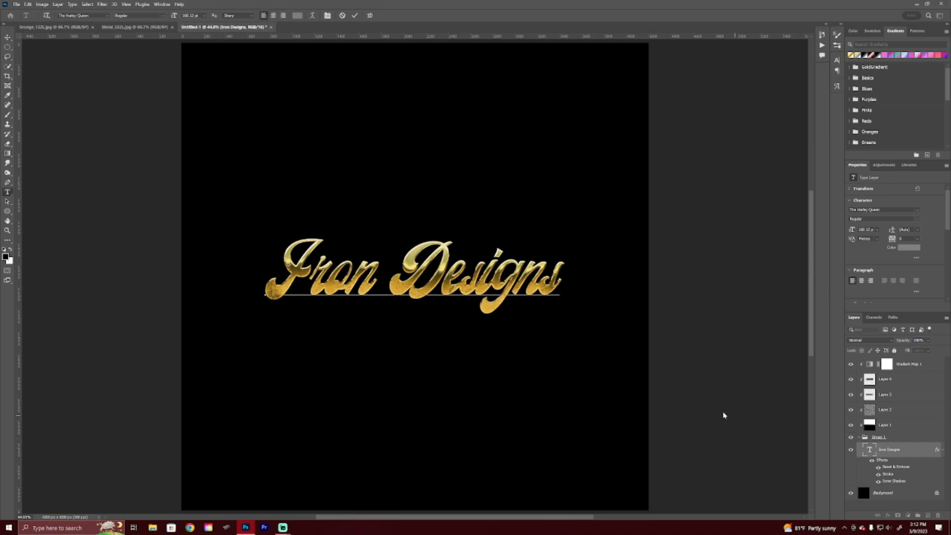
pyautogui.press('BackSpace')
pyautogui.press('BackSpace')
pyautogui.press('BackSpace')
pyautogui.press('BackSpace')
pyautogui.press('BackSpace')
pyautogui.press('BackSpace')
pyautogui.press('BackSpace')
pyautogui.press('BackSpace')
pyautogui.press('BackSpace')
pyautogui.press('BackSpace')
pyautogui.press('BackSpace')
pyautogui.press('BackSpace')
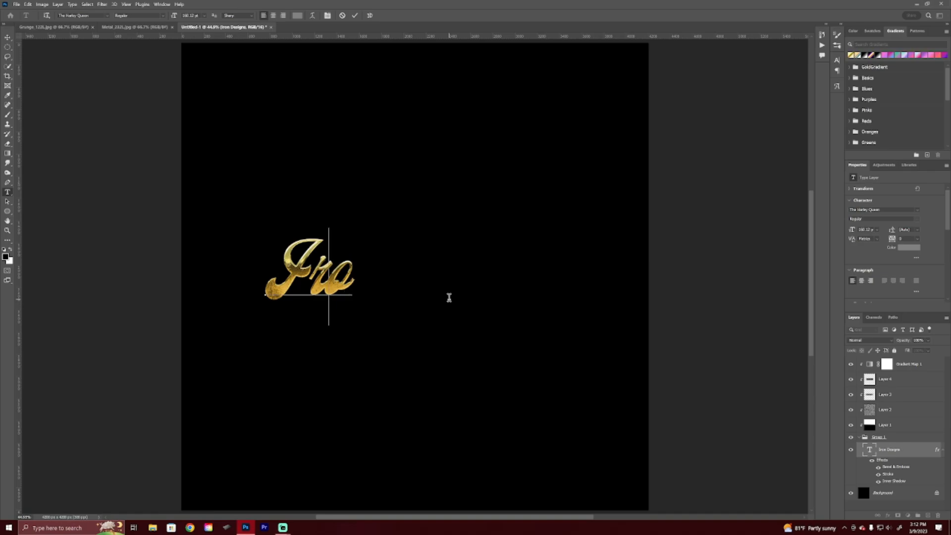
pyautogui.write('Tam')
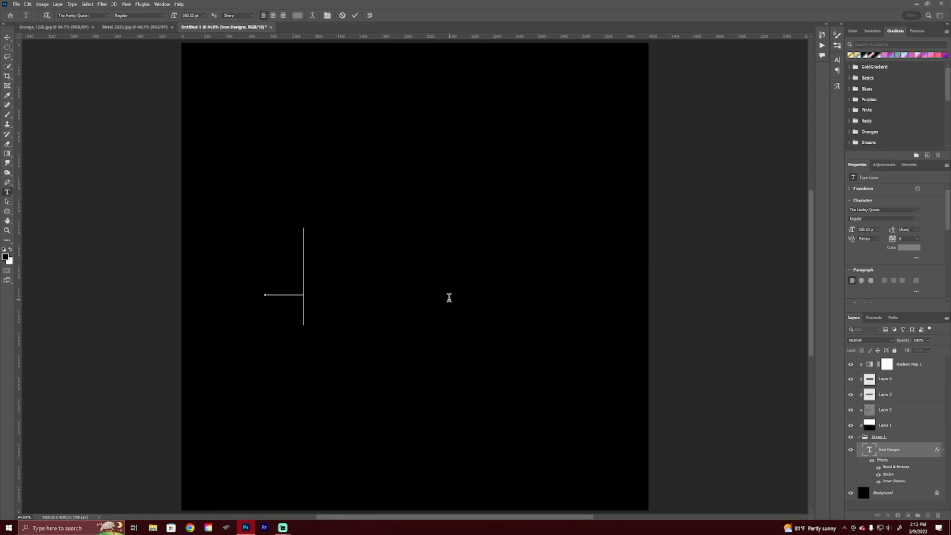
pyautogui.write('pa')
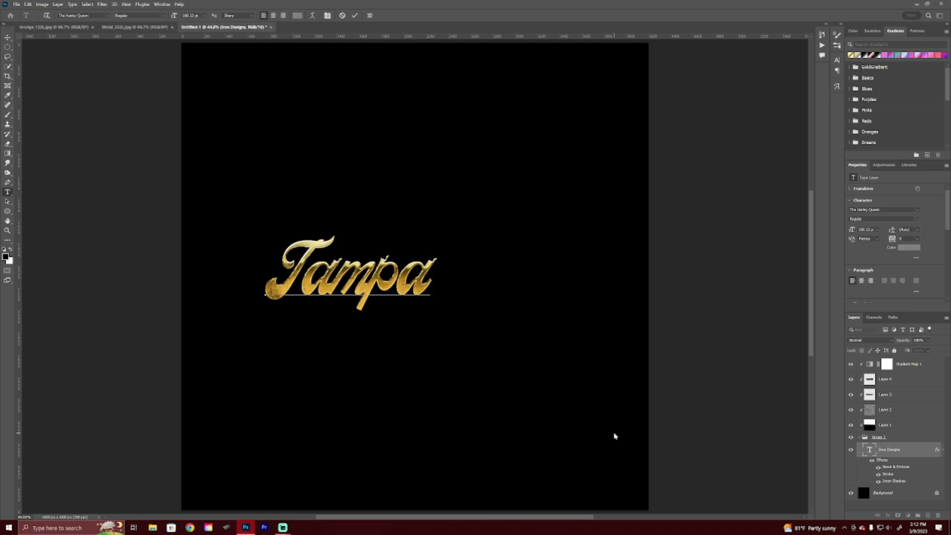
pyautogui.write('fl')
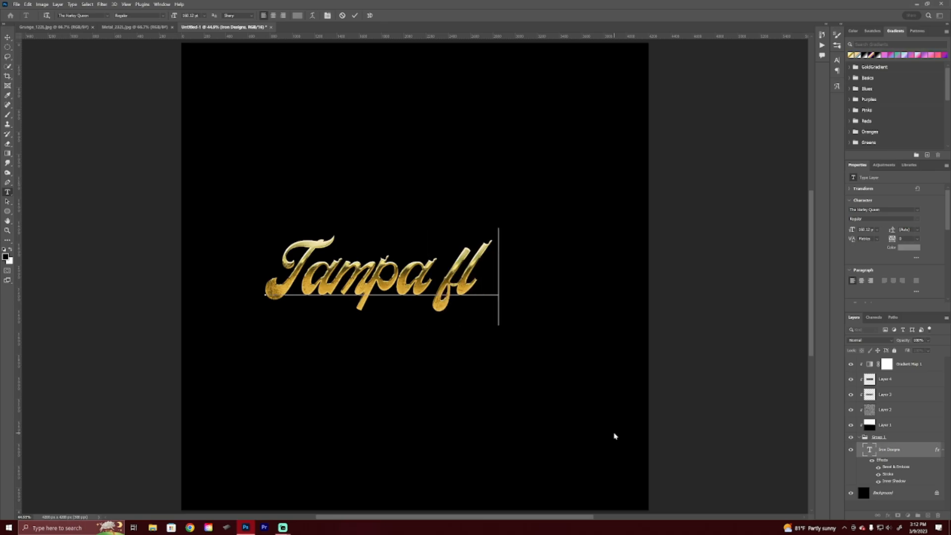
pyautogui.write('orida')
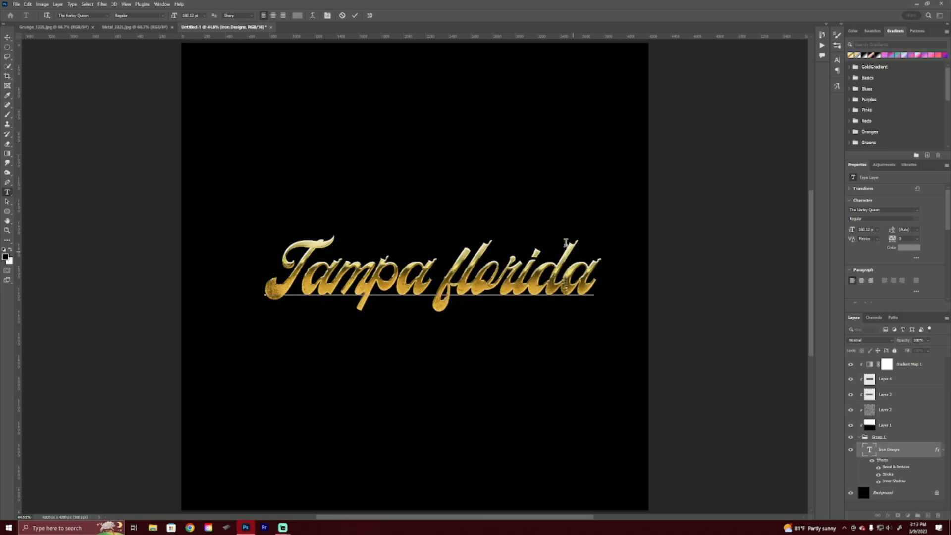
pyautogui.scroll(3, 489, 310)
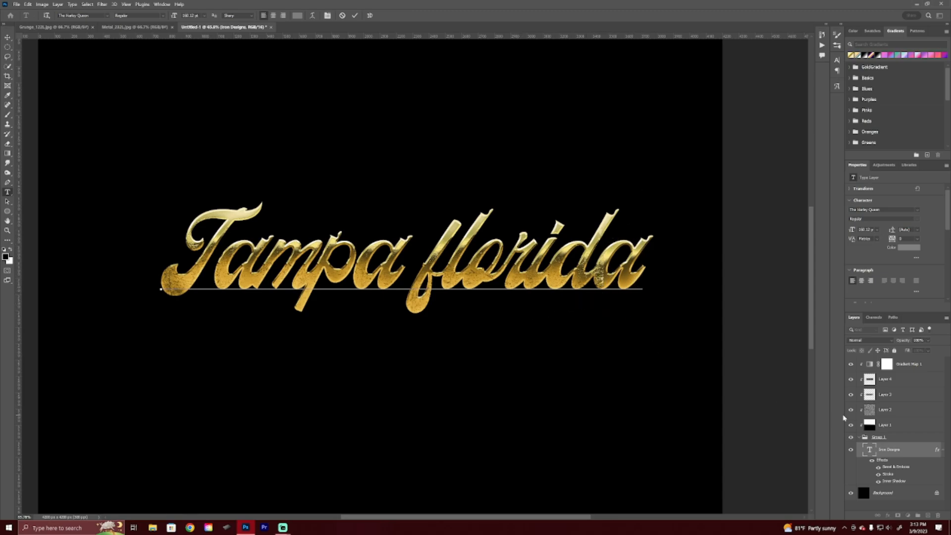
pyautogui.click(914, 400)
pyautogui.press('g')
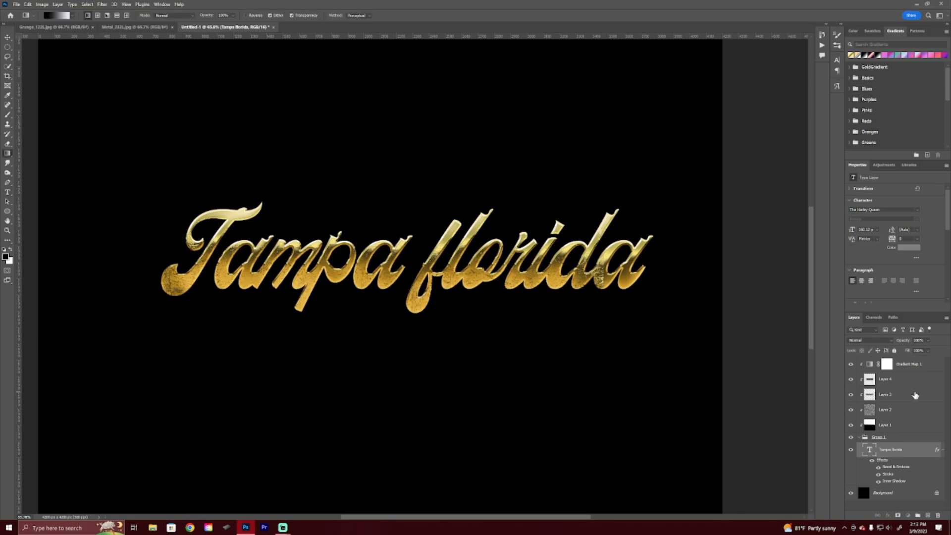
# - Enlarge the metal texture layer proportionally to about 3086 px wide so it covers the full "Tampa florida" lettering
pyautogui.click(915, 395)
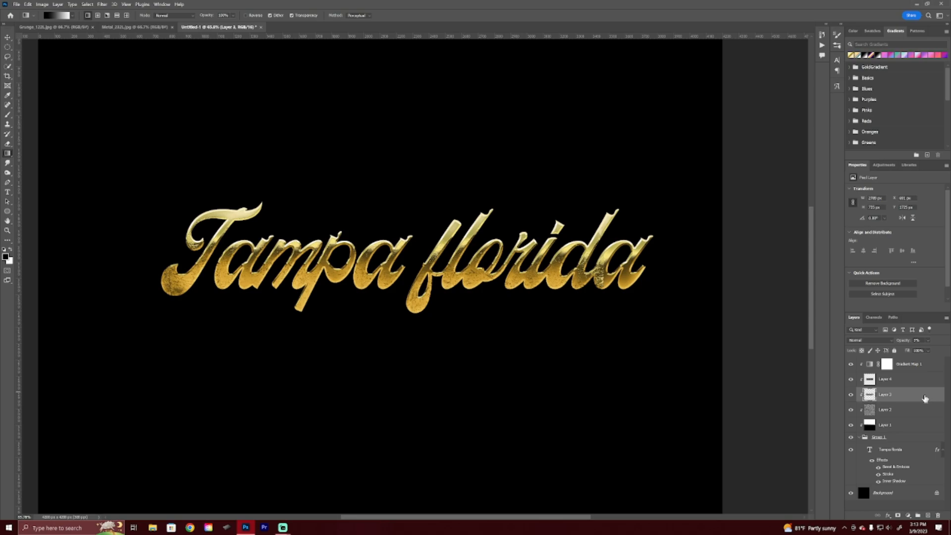
pyautogui.hotkey('ctrl', 't')
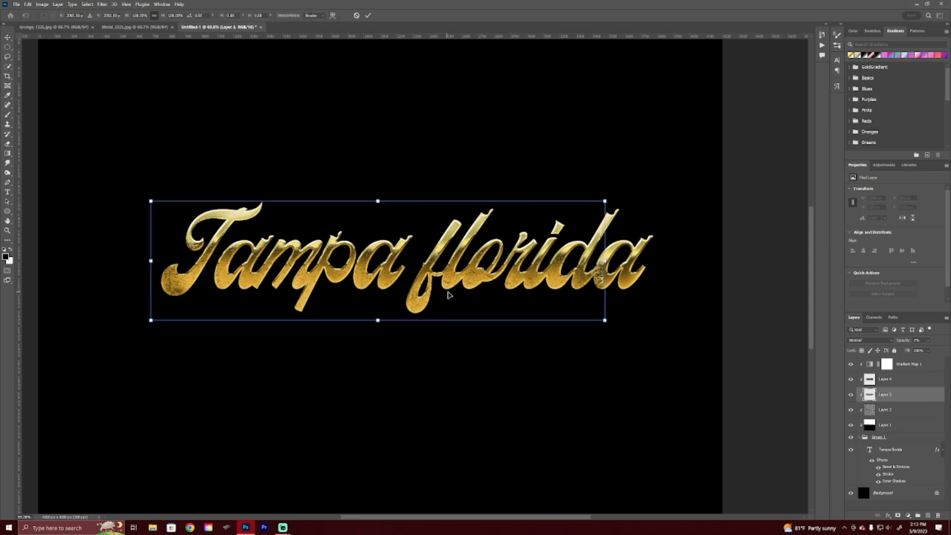
pyautogui.moveTo(605, 260); pyautogui.dragTo(654, 257)
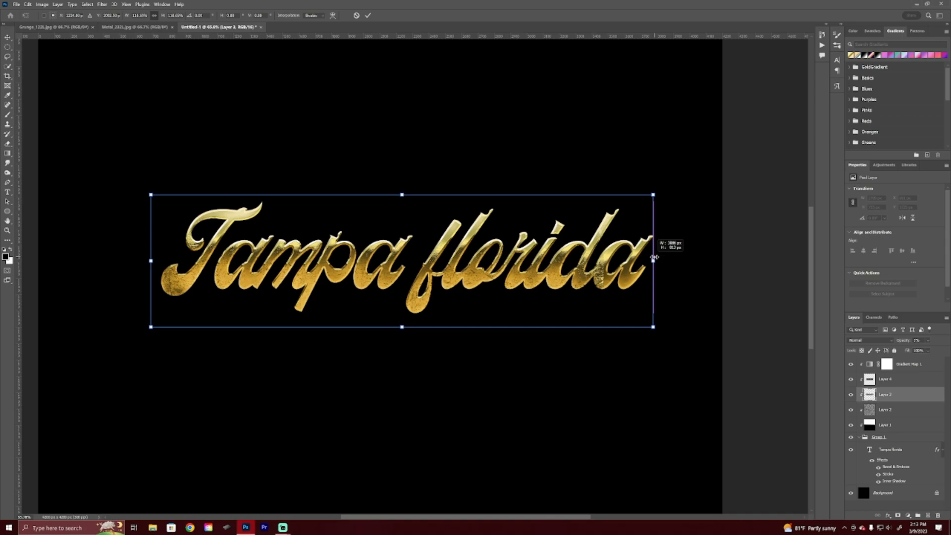
pyautogui.moveTo(654, 257); pyautogui.dragTo(605, 270)
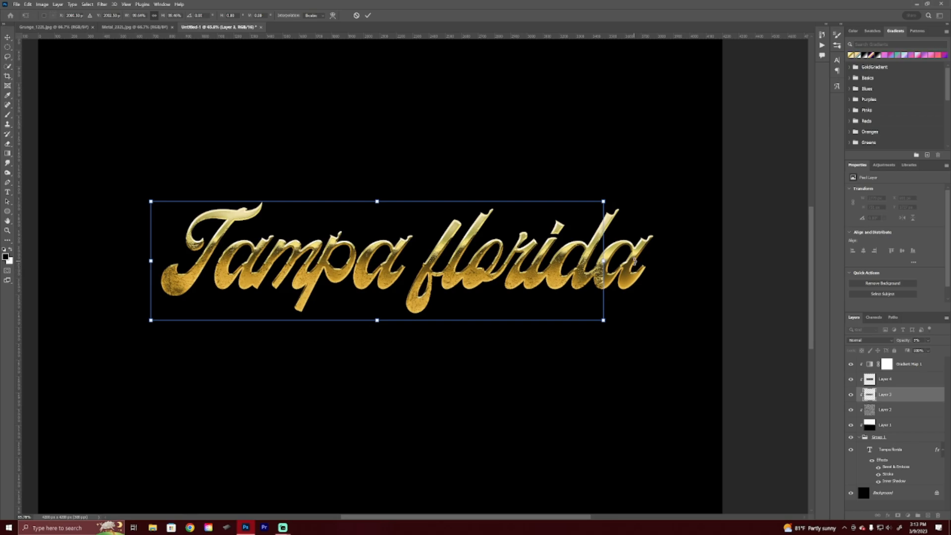
pyautogui.moveTo(605, 262); pyautogui.dragTo(652, 263)
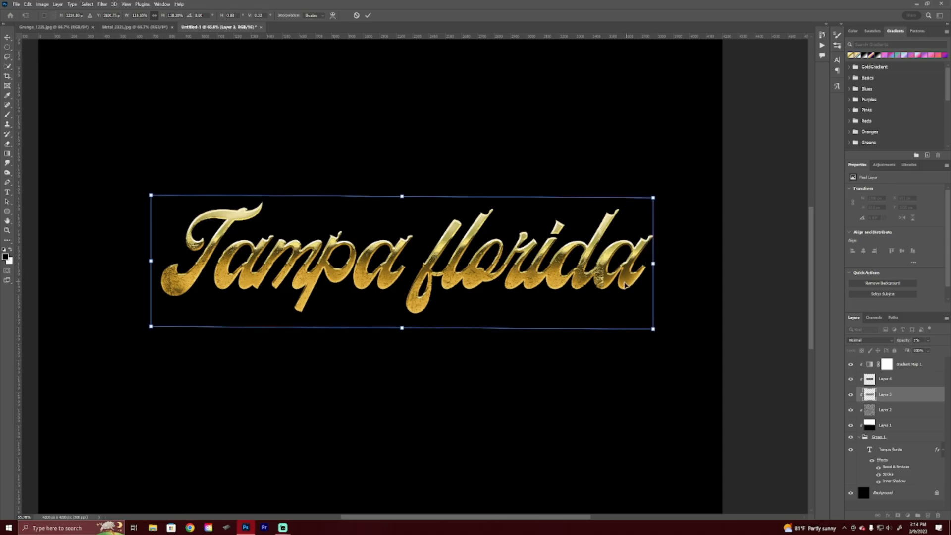
pyautogui.scroll(3, 623, 263)
pyautogui.scroll(3, 633, 262)
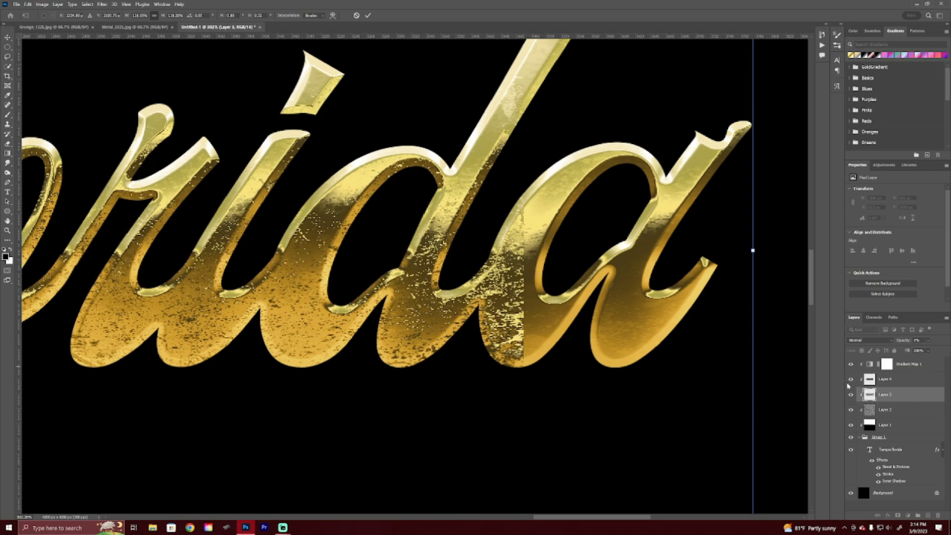
# - Enlarge the grunge texture layer proportionally to about 3064 px wide, covering the wording through its final letter, and view the whole canvas
pyautogui.click(930, 380)
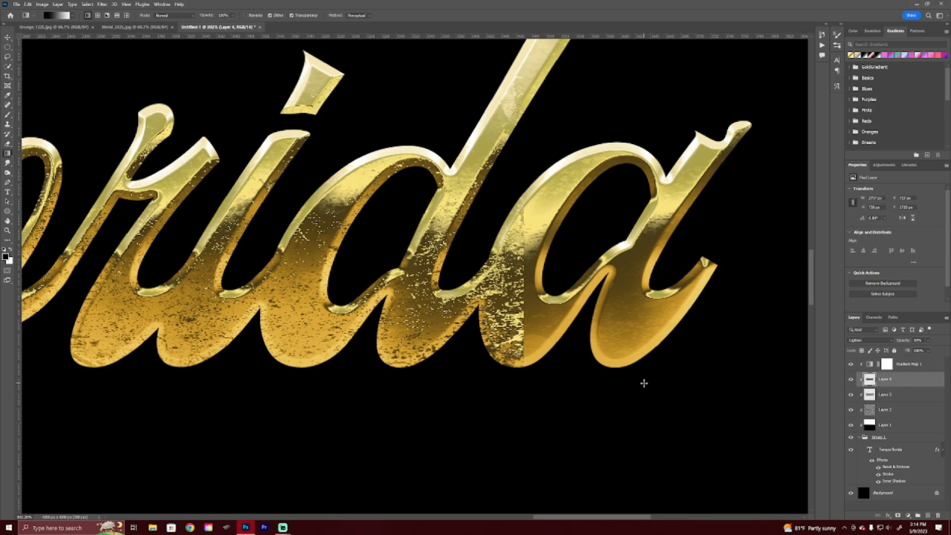
pyautogui.hotkey('ctrl', '0')
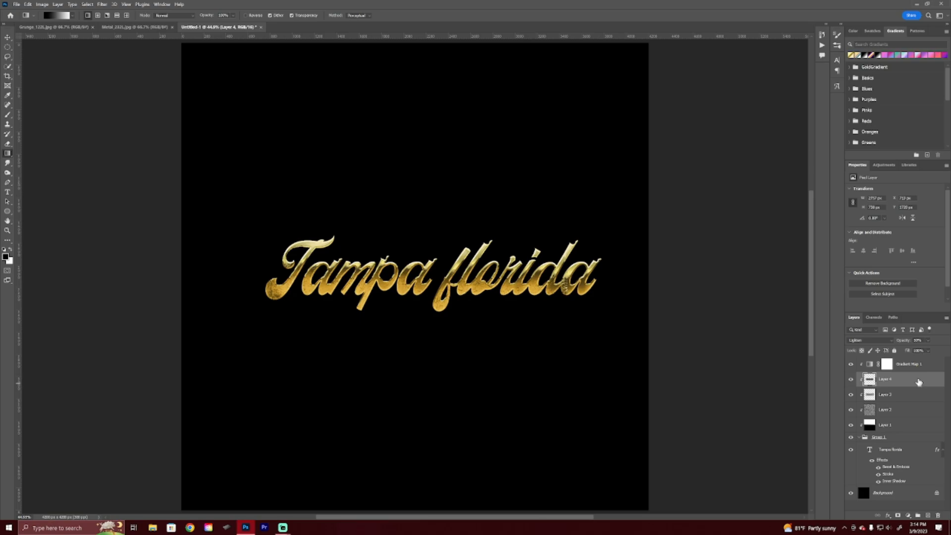
pyautogui.hotkey('ctrl', 't')
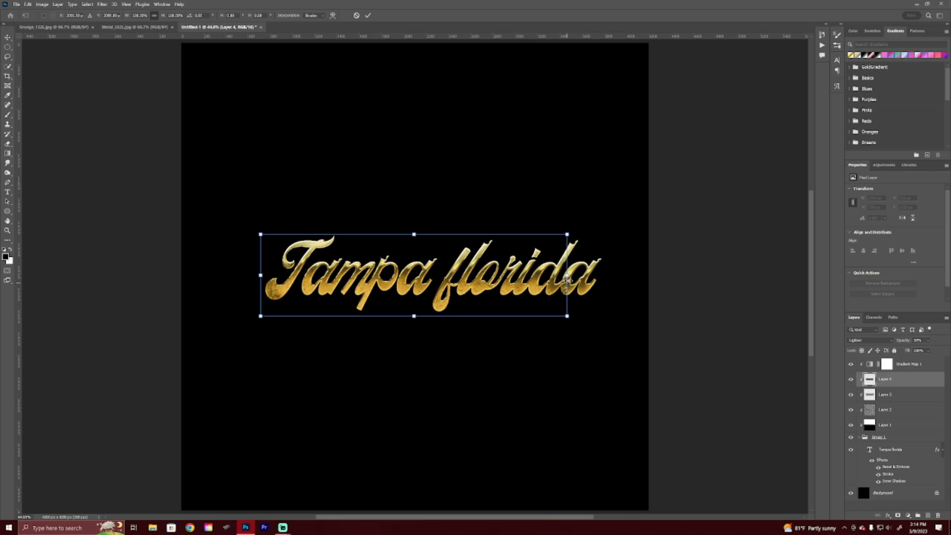
pyautogui.scroll(5, 561, 294)
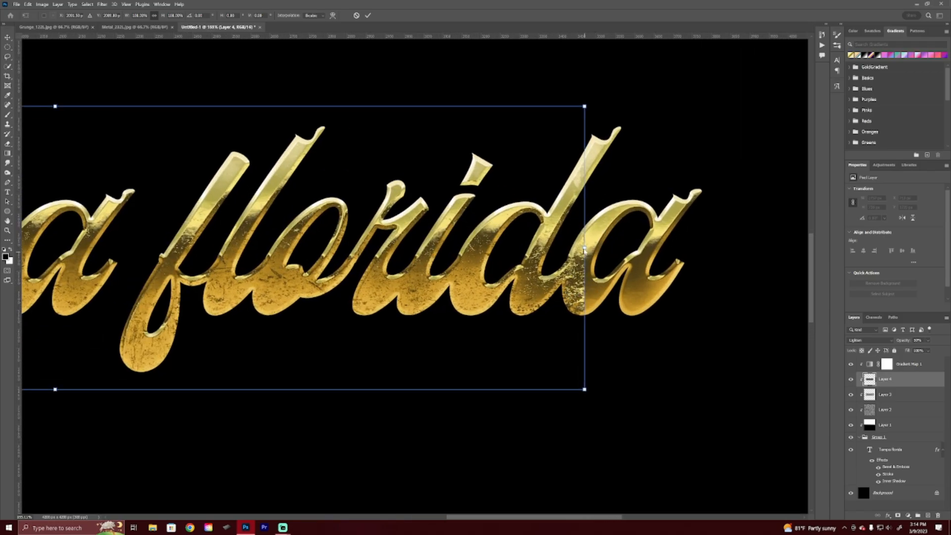
pyautogui.moveTo(585, 249); pyautogui.dragTo(703, 250)
pyautogui.scroll(-2, 312, 303)
pyautogui.scroll(-2, 311, 304)
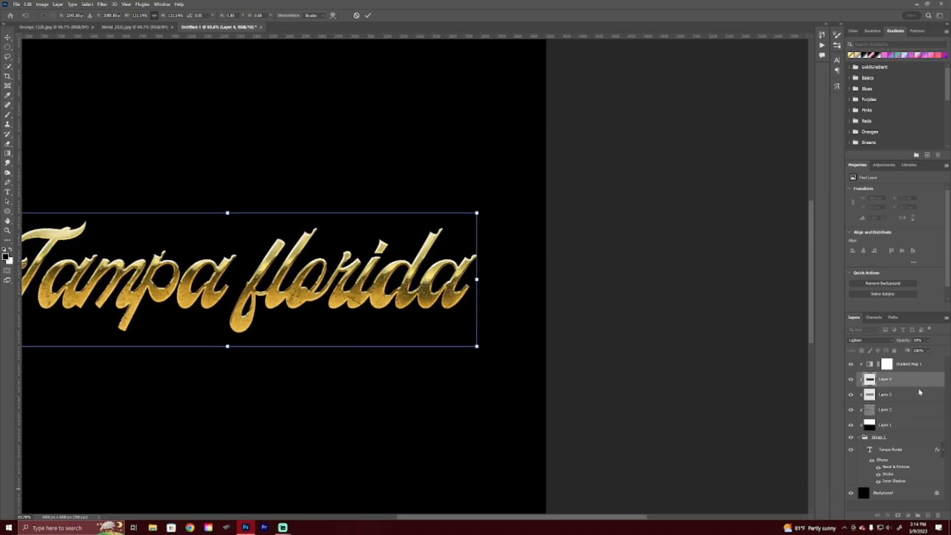
pyautogui.press('Return')
pyautogui.press('g')
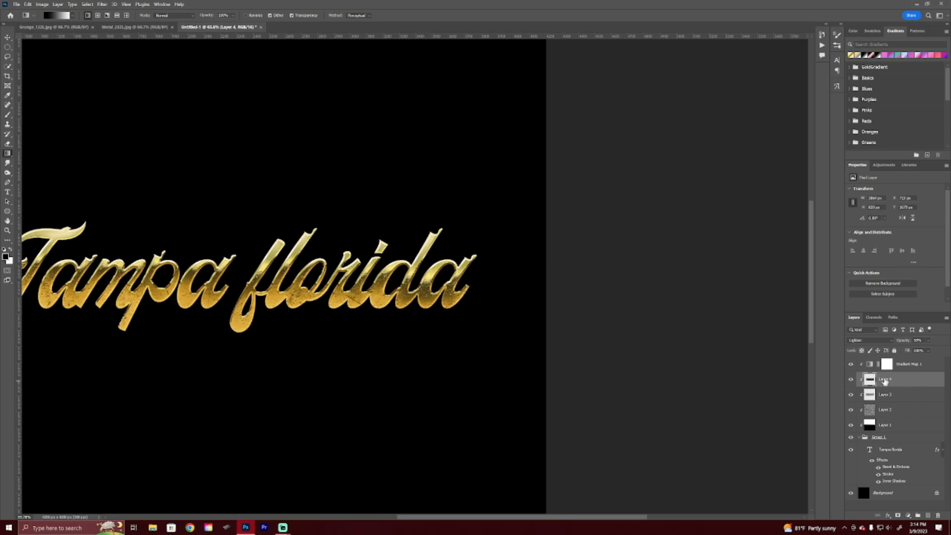
pyautogui.click(918, 396)
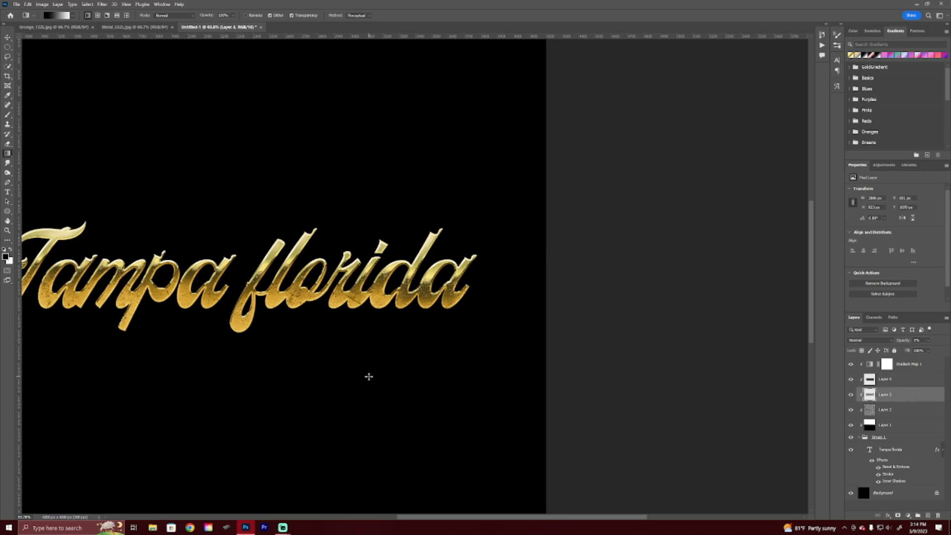
pyautogui.hotkey('ctrl', '0')
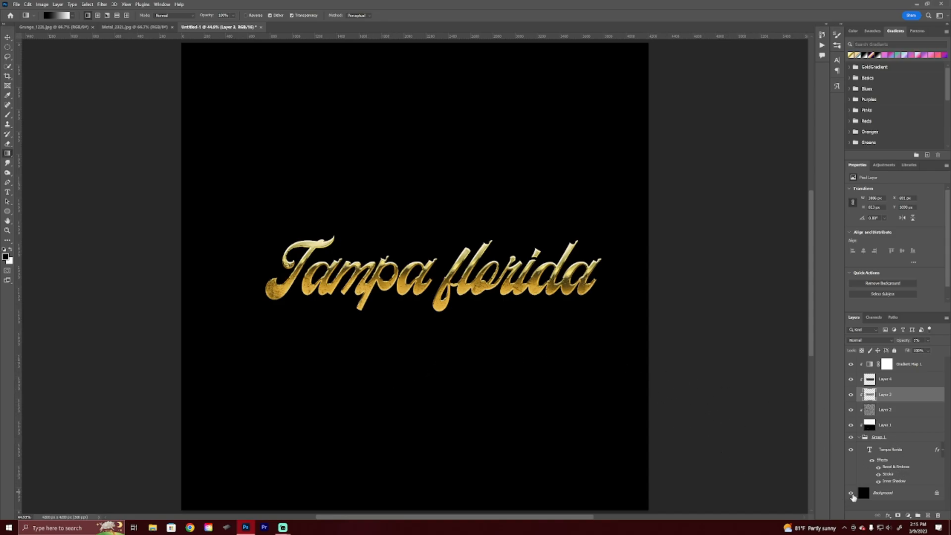
# - Preview different fonts on the "Tampa florida" text layer and apply the outlined ALOHA font
pyautogui.click(917, 450)
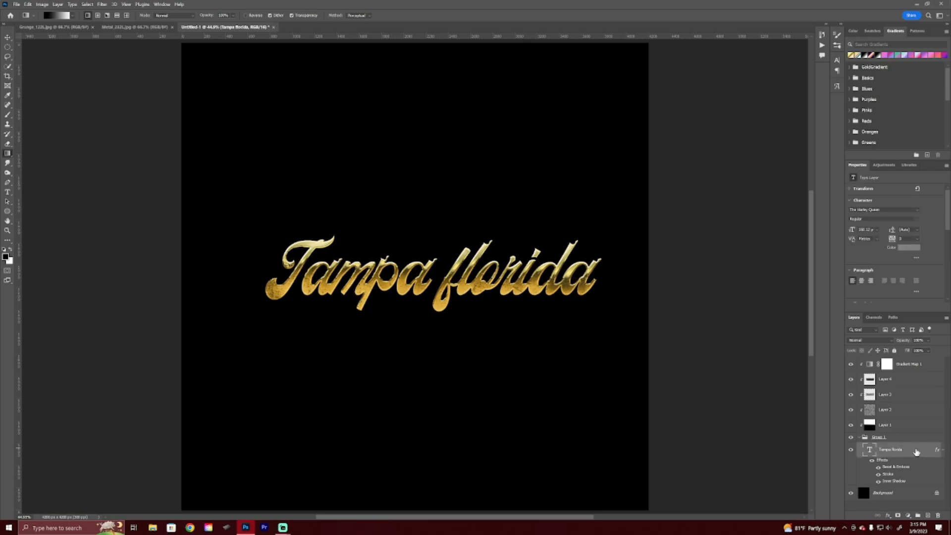
pyautogui.doubleClick(870, 450)
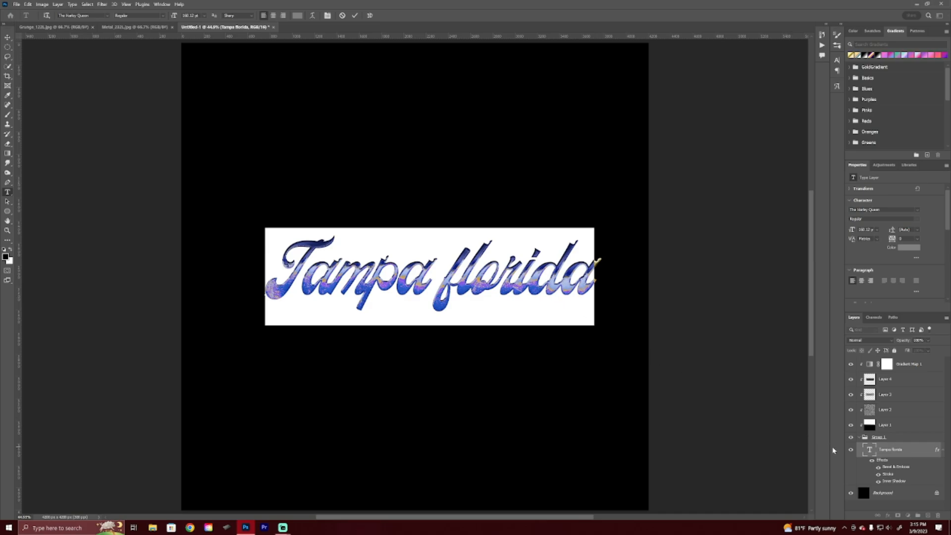
pyautogui.click(916, 454)
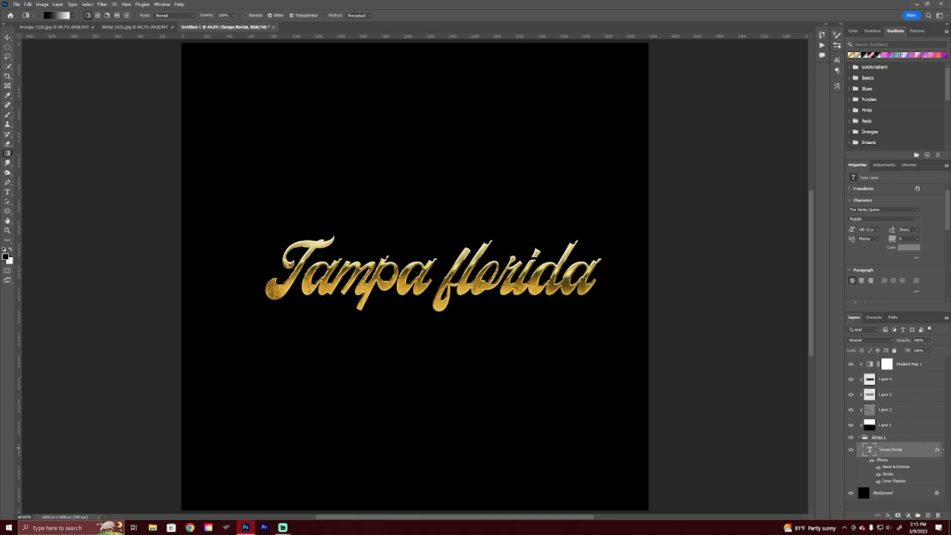
pyautogui.click(918, 214)
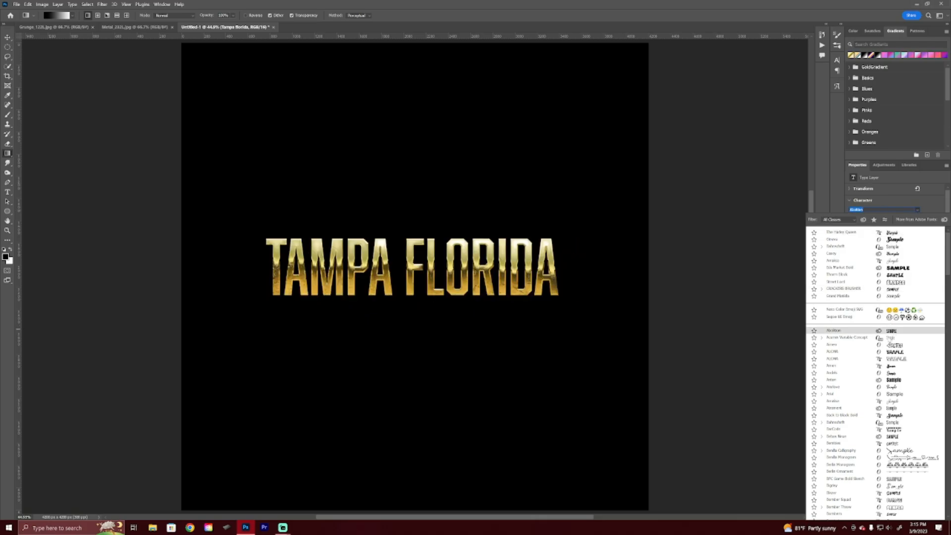
pyautogui.press('Down')
pyautogui.press('Down')
pyautogui.press('Down')
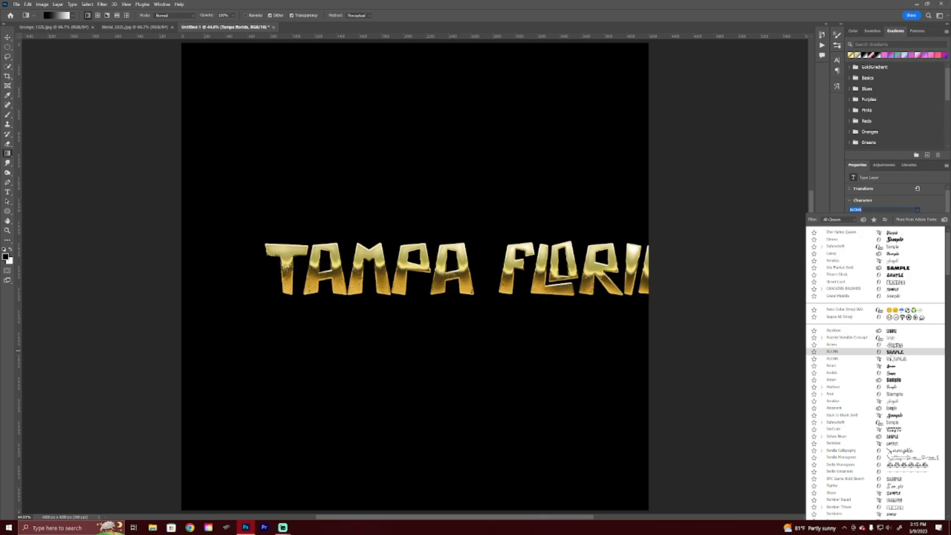
pyautogui.press('Down')
pyautogui.press('Down')
pyautogui.press('Up')
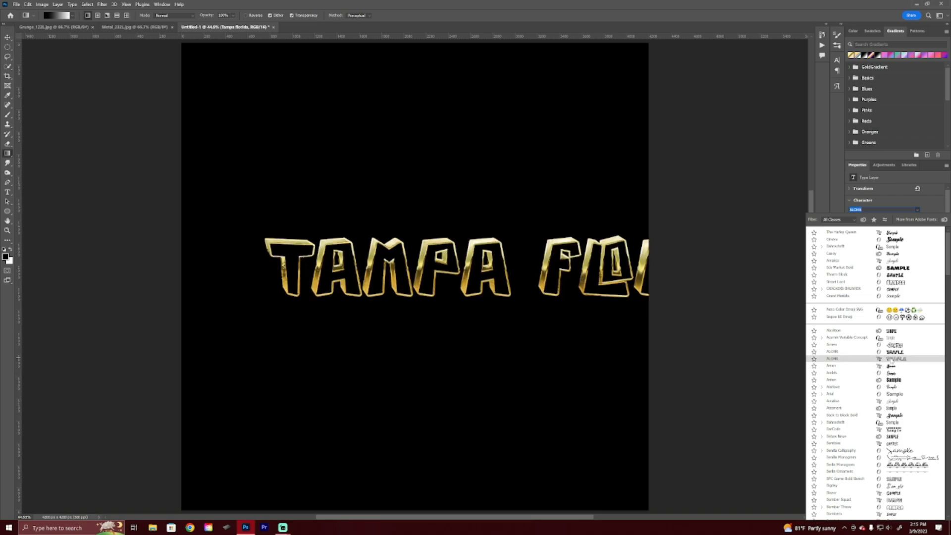
pyautogui.press('Return')
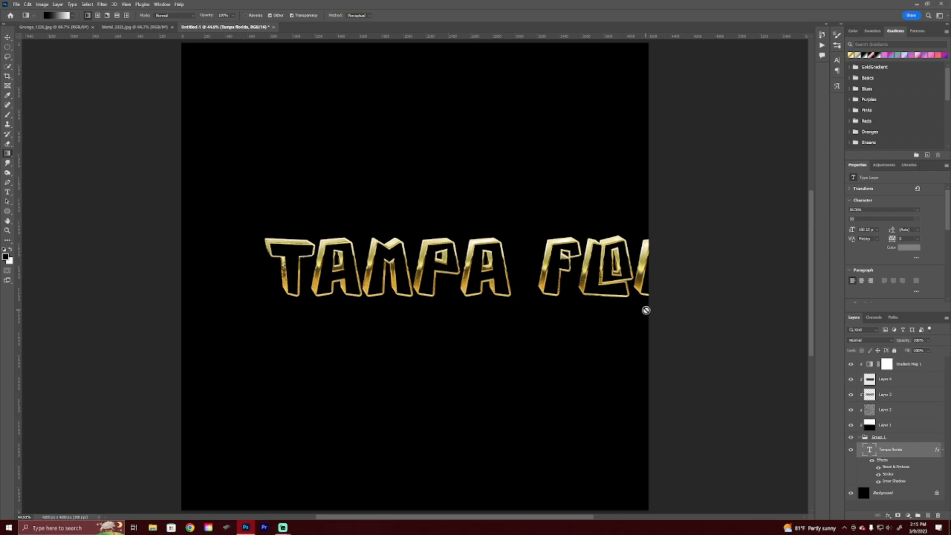
# - Move the text to the canvas's left edge and scale it down proportionally to span the full canvas width
pyautogui.scroll(5, 611, 250)
pyautogui.scroll(1, 634, 263)
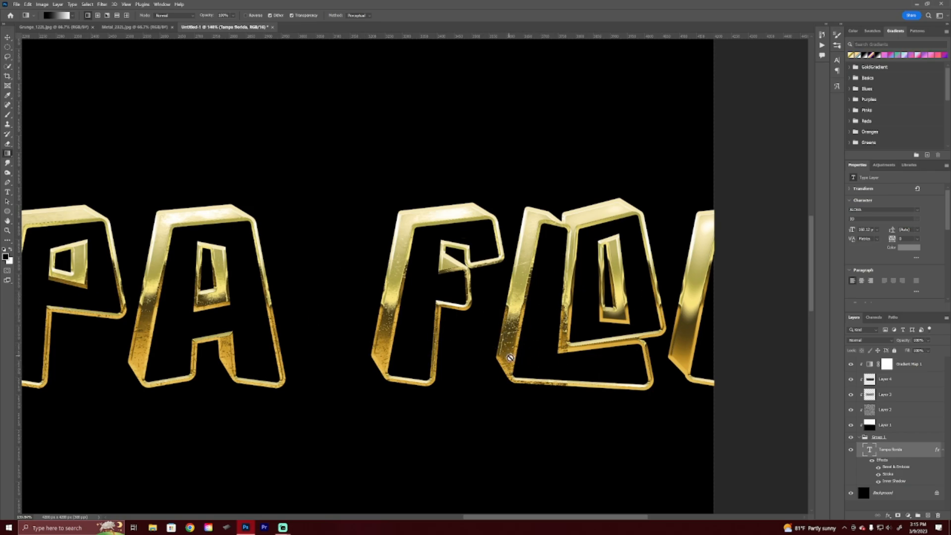
pyautogui.hotkey('ctrl', '0')
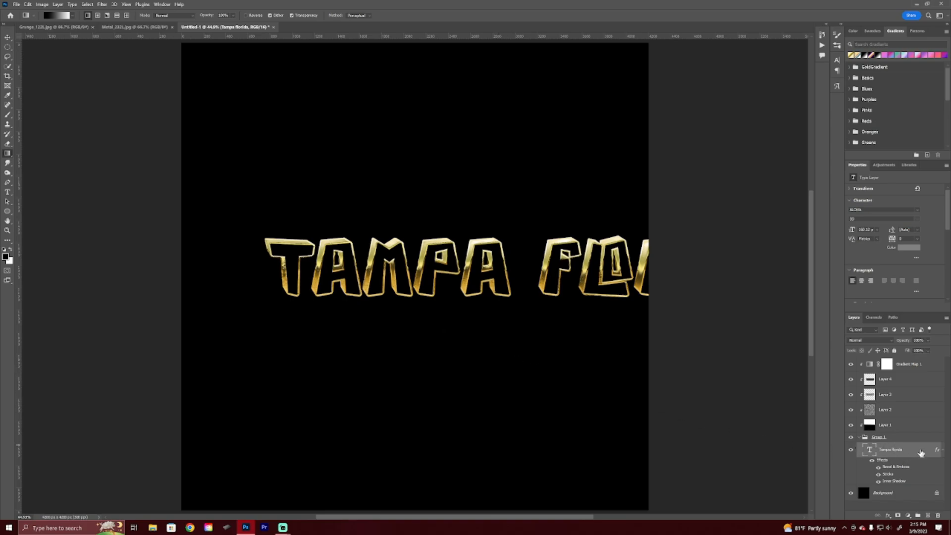
pyautogui.hotkey('ctrl', 't')
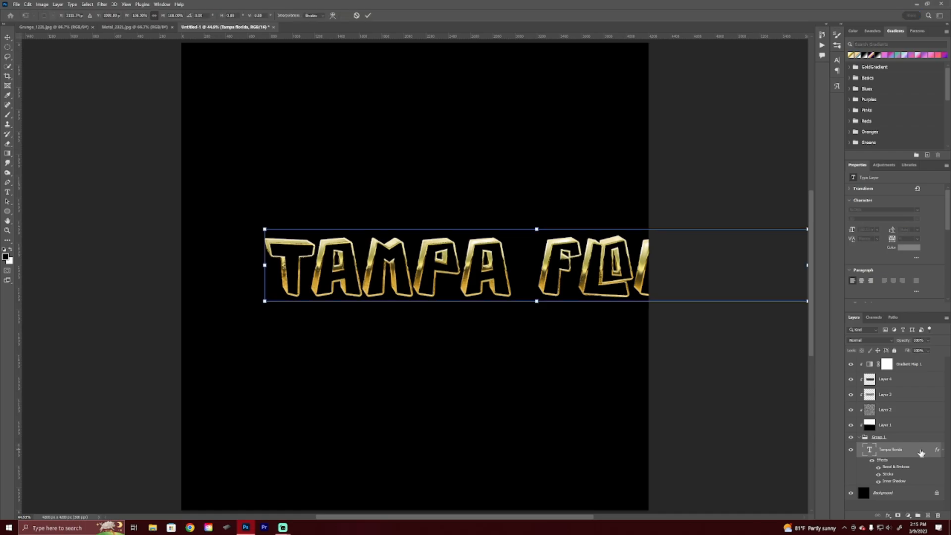
pyautogui.moveTo(549, 270); pyautogui.dragTo(470, 270)
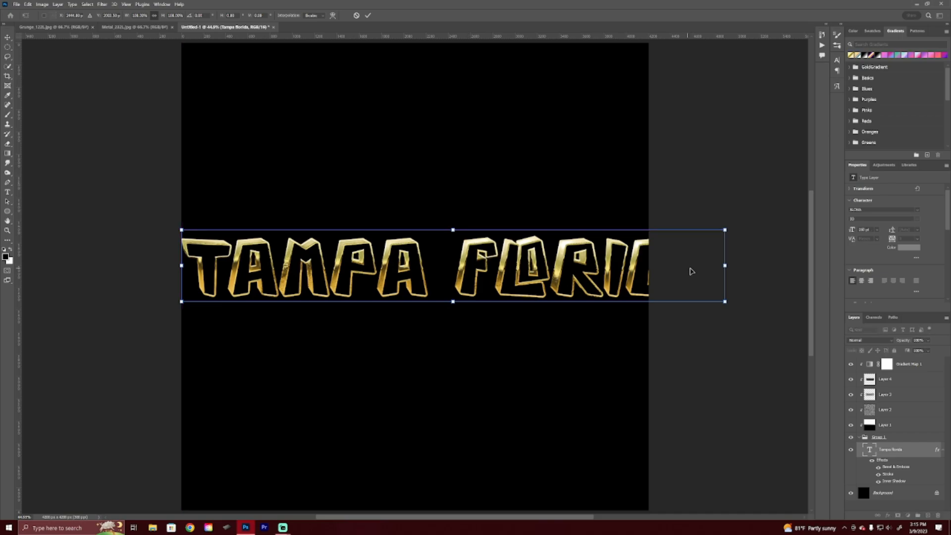
pyautogui.moveTo(725, 267); pyautogui.dragTo(647, 271)
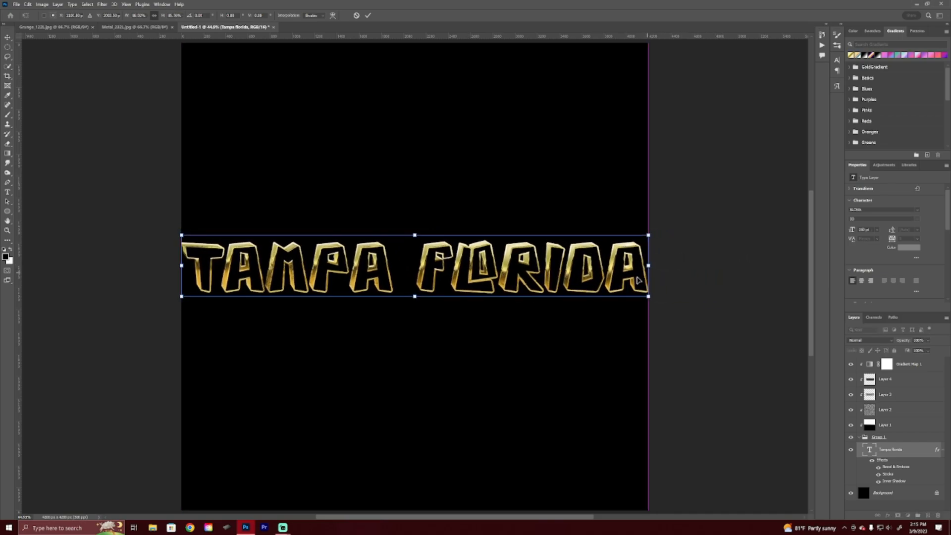
pyautogui.scroll(10, 629, 285)
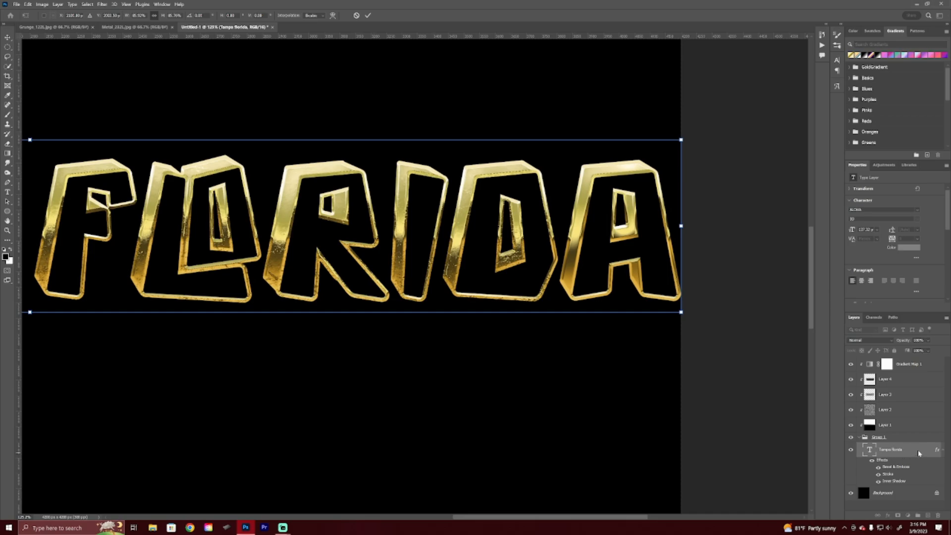
pyautogui.press('Return')
pyautogui.press('g')
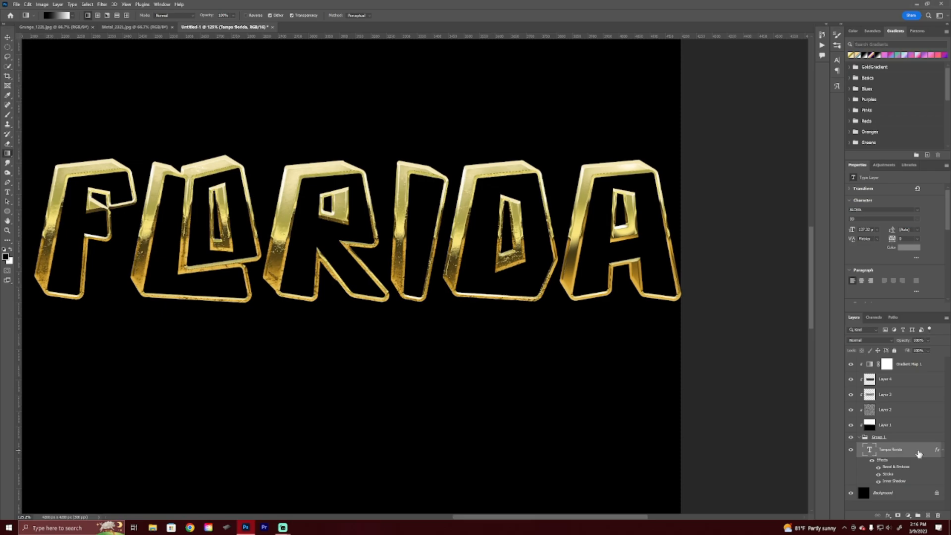
# - Enlarge the metal texture layer proportionally to span the full canvas width and shift it slightly upward over the lettering
pyautogui.click(903, 396)
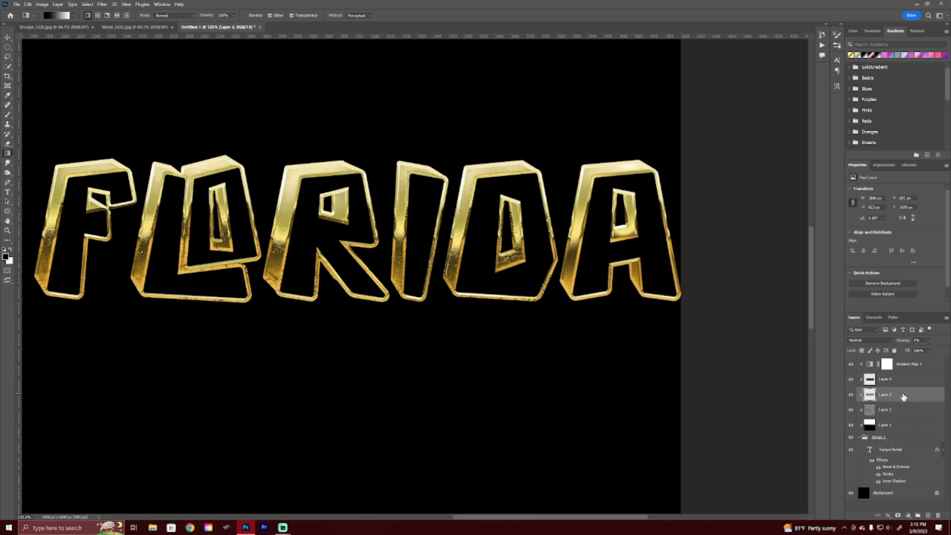
pyautogui.hotkey('ctrl', '0')
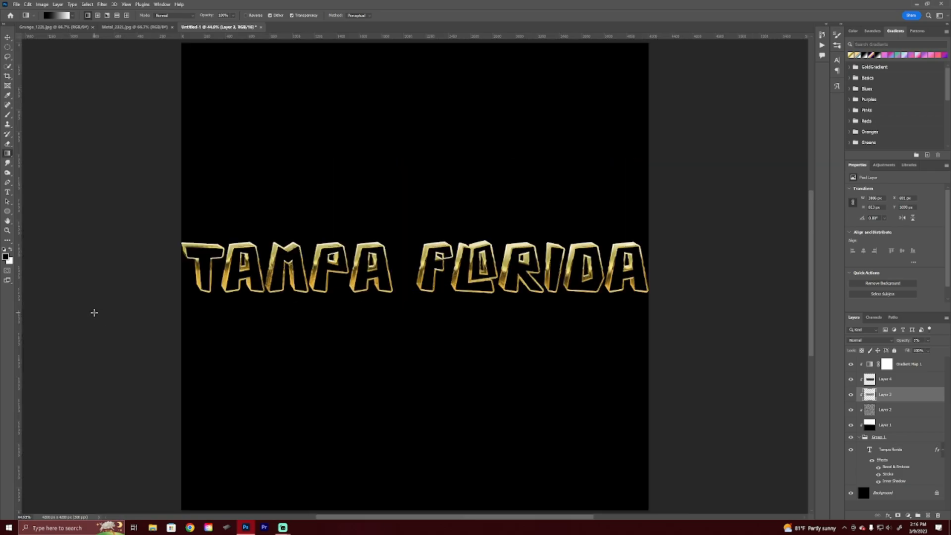
pyautogui.hotkey('ctrl', 't')
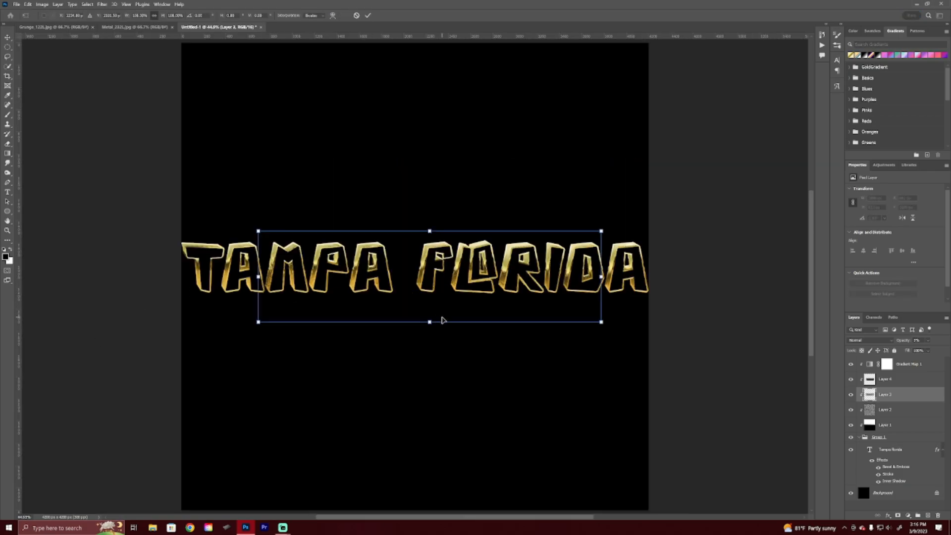
pyautogui.moveTo(258, 277); pyautogui.dragTo(182, 277)
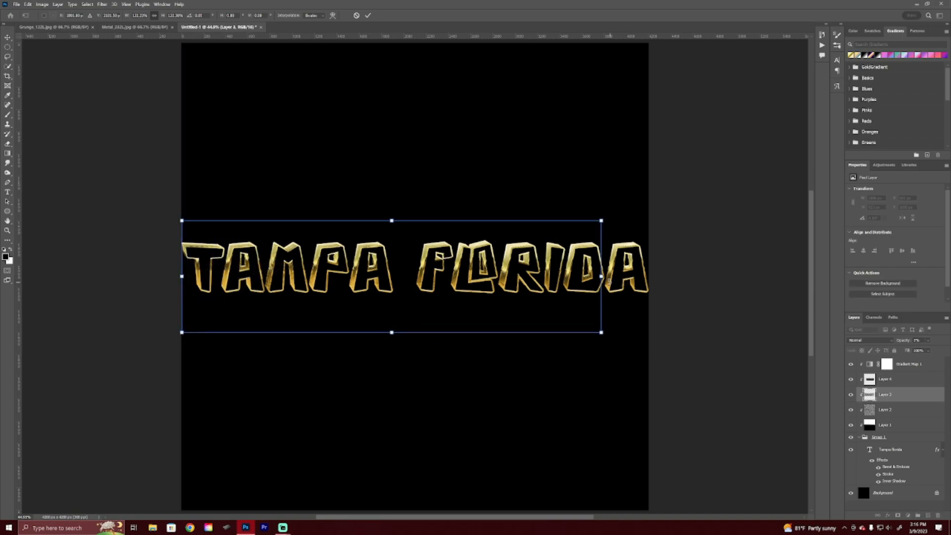
pyautogui.moveTo(601, 277); pyautogui.dragTo(648, 275)
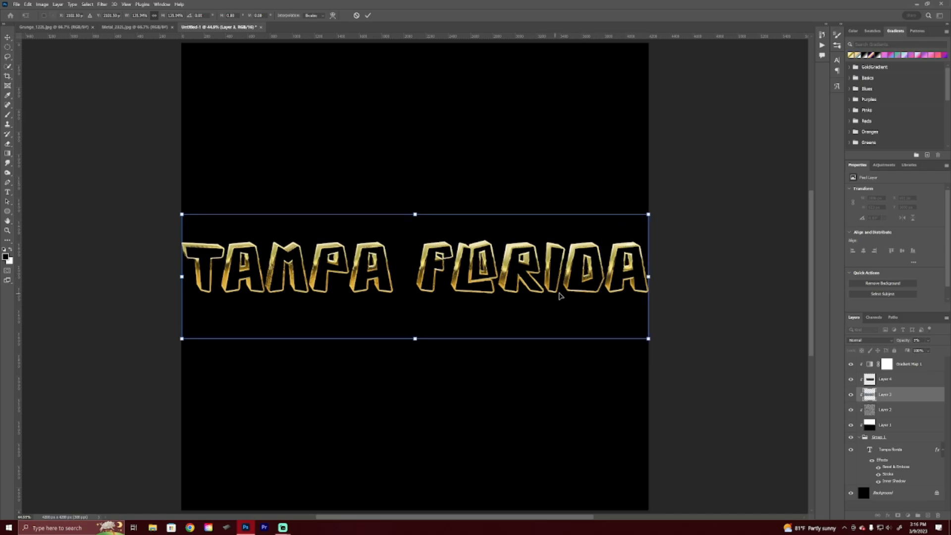
pyautogui.scroll(5, 626, 292)
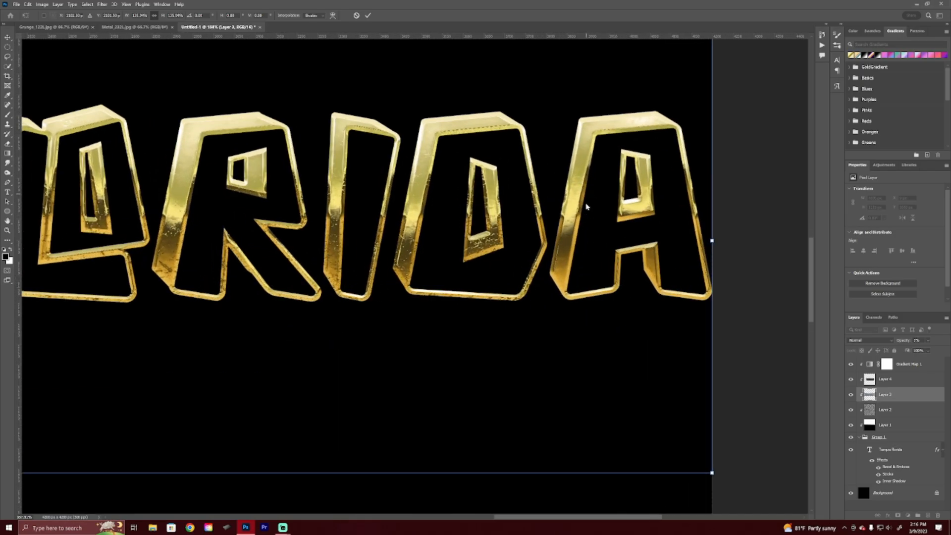
pyautogui.moveTo(561, 419); pyautogui.dragTo(559, 383)
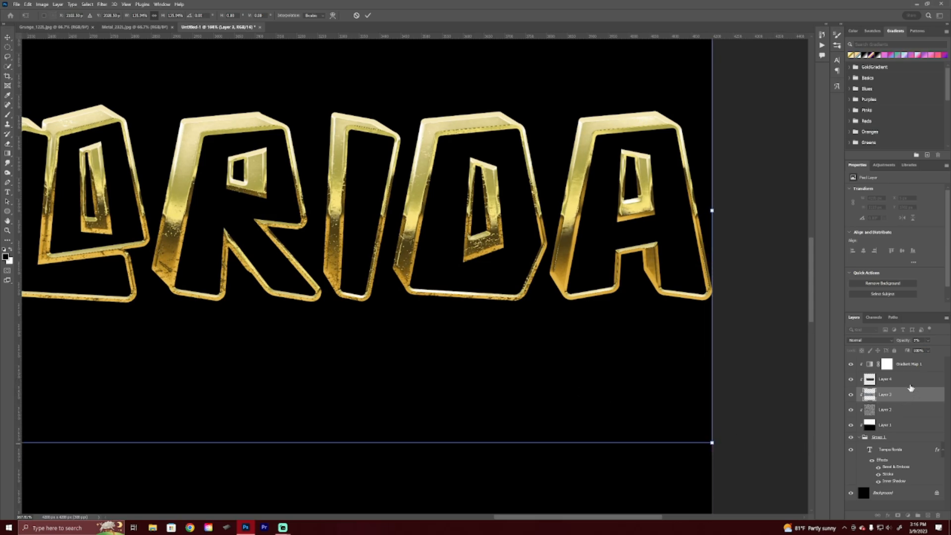
# - Apply the metal texture layer's resize and enlarge the grunge texture layer proportionally until its right side meets the canvas's right edge
pyautogui.press('Return')
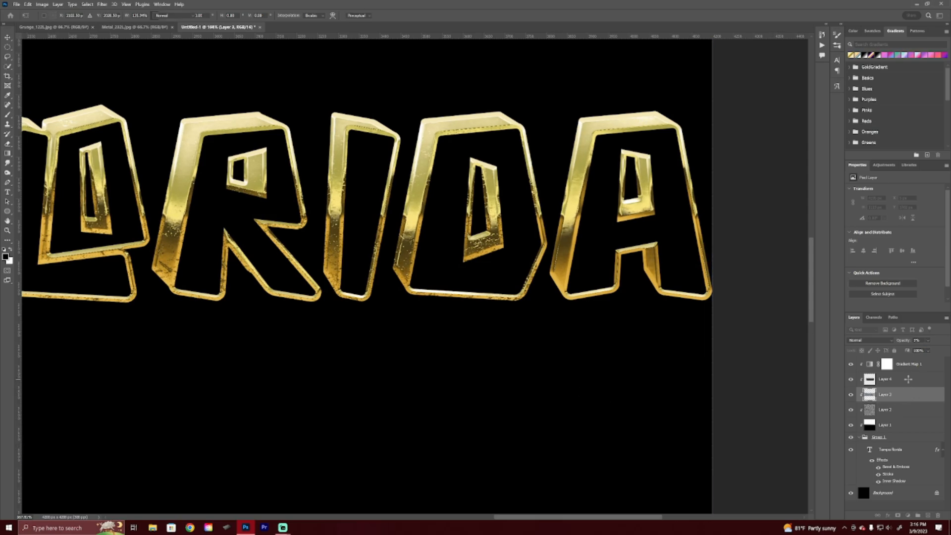
pyautogui.click(909, 382)
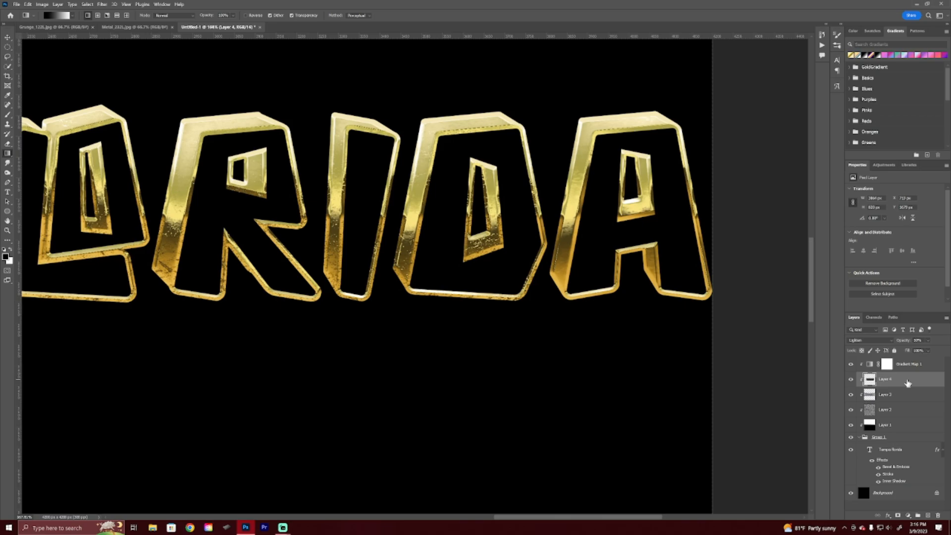
pyautogui.hotkey('ctrl', 't')
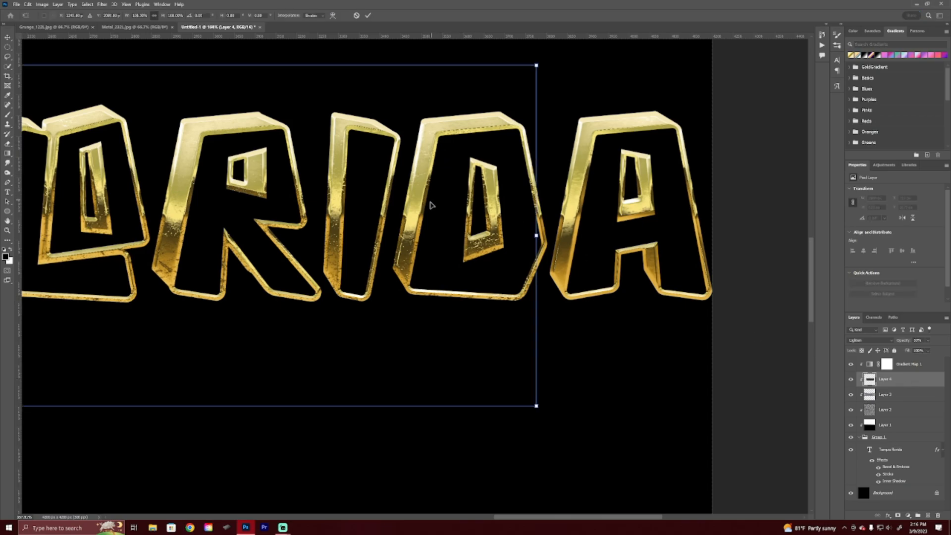
pyautogui.scroll(-3, 424, 250)
pyautogui.scroll(-1, 423, 248)
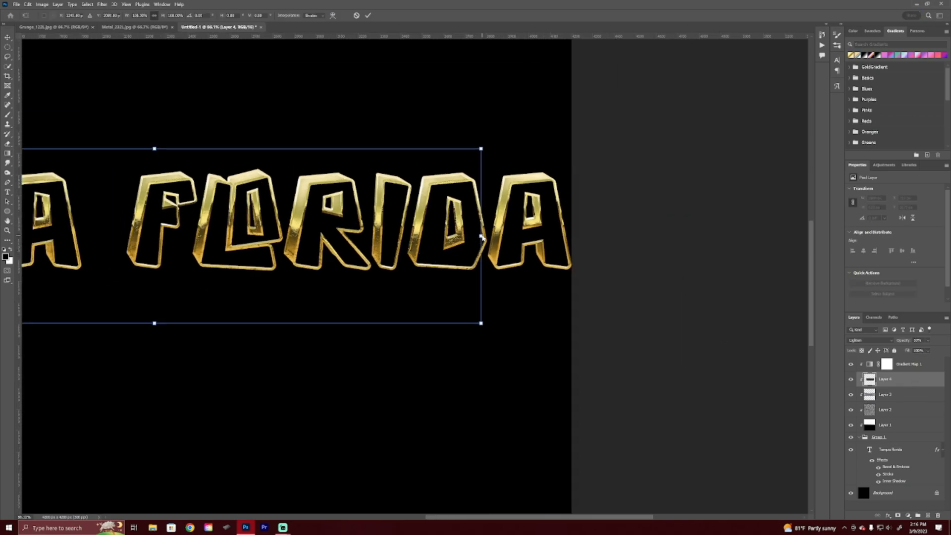
pyautogui.moveTo(480, 237); pyautogui.dragTo(571, 235)
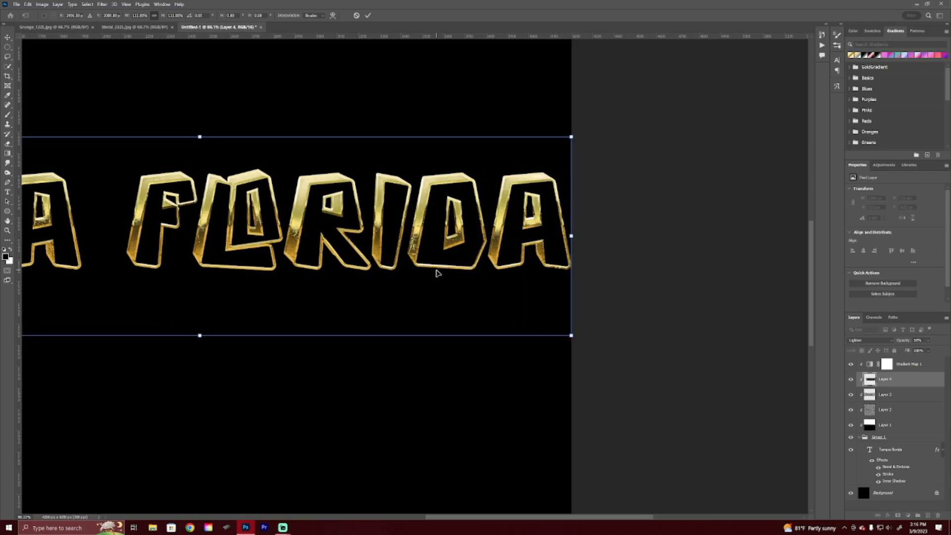
# - Extend the grunge texture layer proportionally to the canvas's left edge so it spans the full width, and apply the transform
pyautogui.hotkey('ctrl', '0')
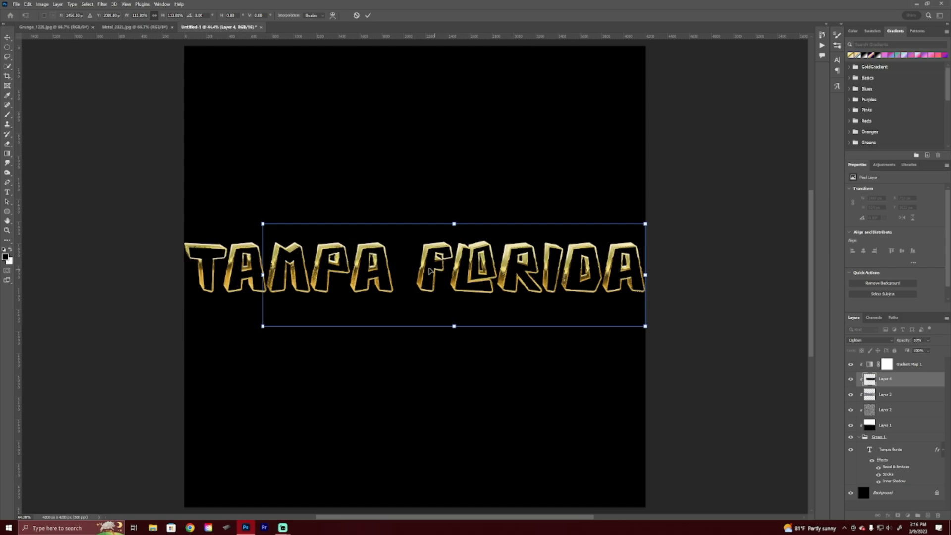
pyautogui.moveTo(263, 275); pyautogui.dragTo(184, 275)
pyautogui.scroll(10, 244, 282)
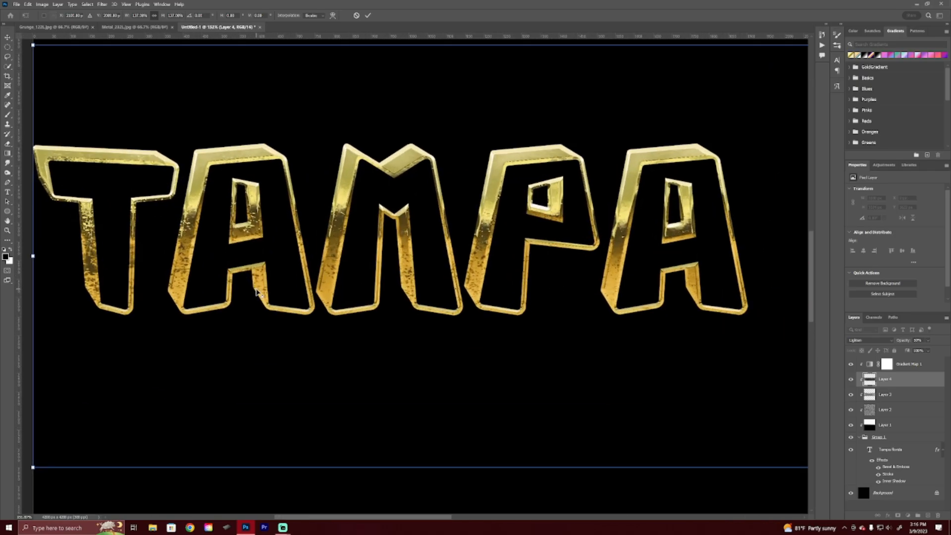
pyautogui.scroll(-5, 297, 304)
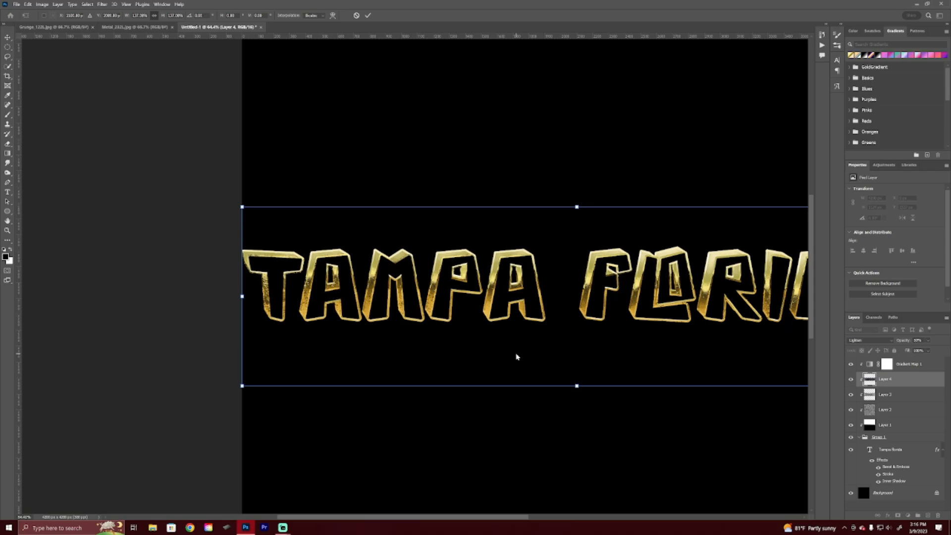
pyautogui.press('Return')
pyautogui.press('g')
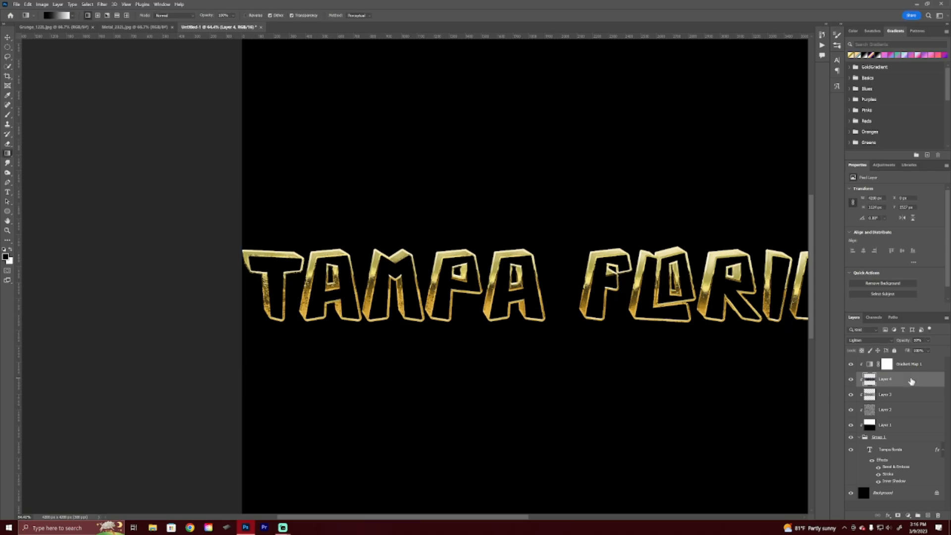
pyautogui.hotkey('ctrl', '0')
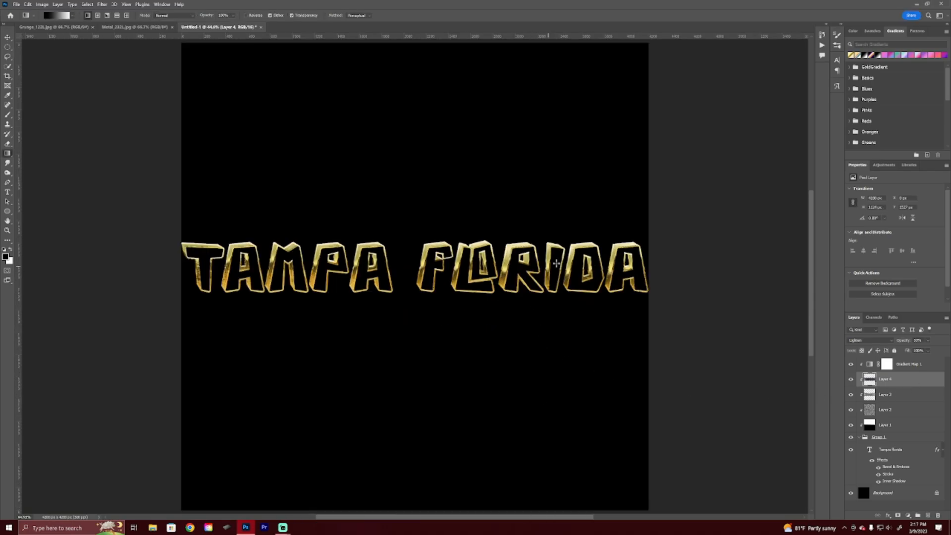
pyautogui.scroll(5, 586, 274)
pyautogui.scroll(-7, 529, 361)
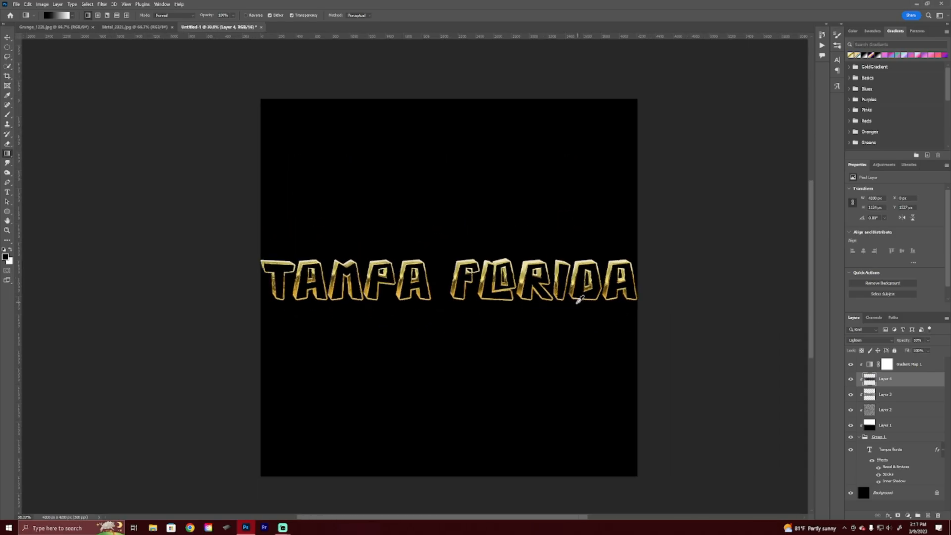